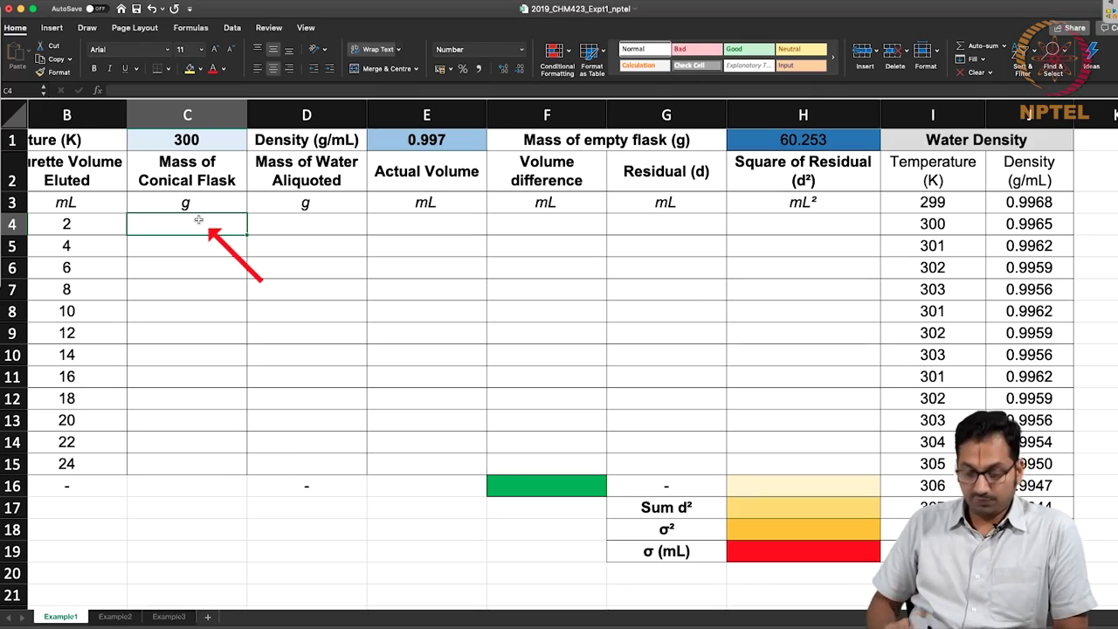
Examine the temperature and density cells and the 300 K row of the water density table
scroll(199, 220, "left", 3)
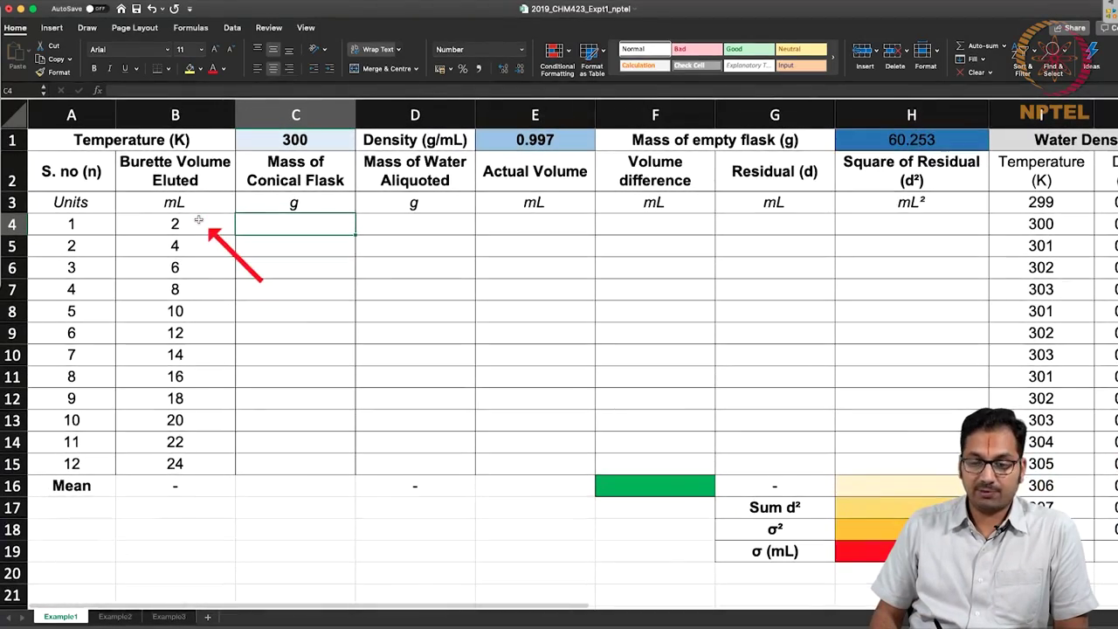
scroll(198, 220, "down", 3)
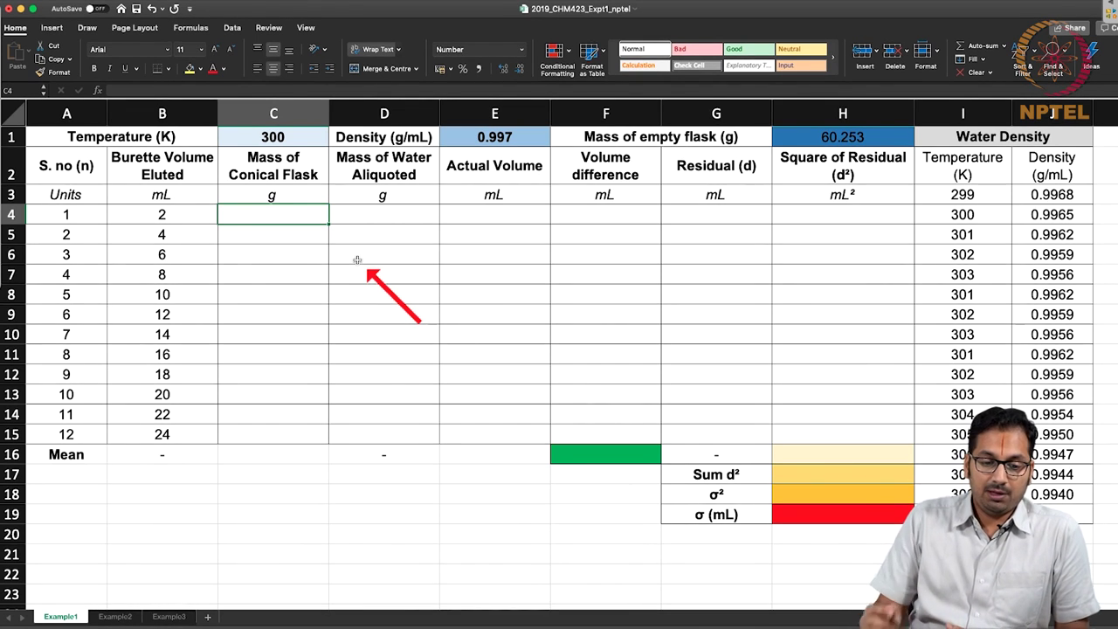
left_click(185, 136)
left_click(287, 133)
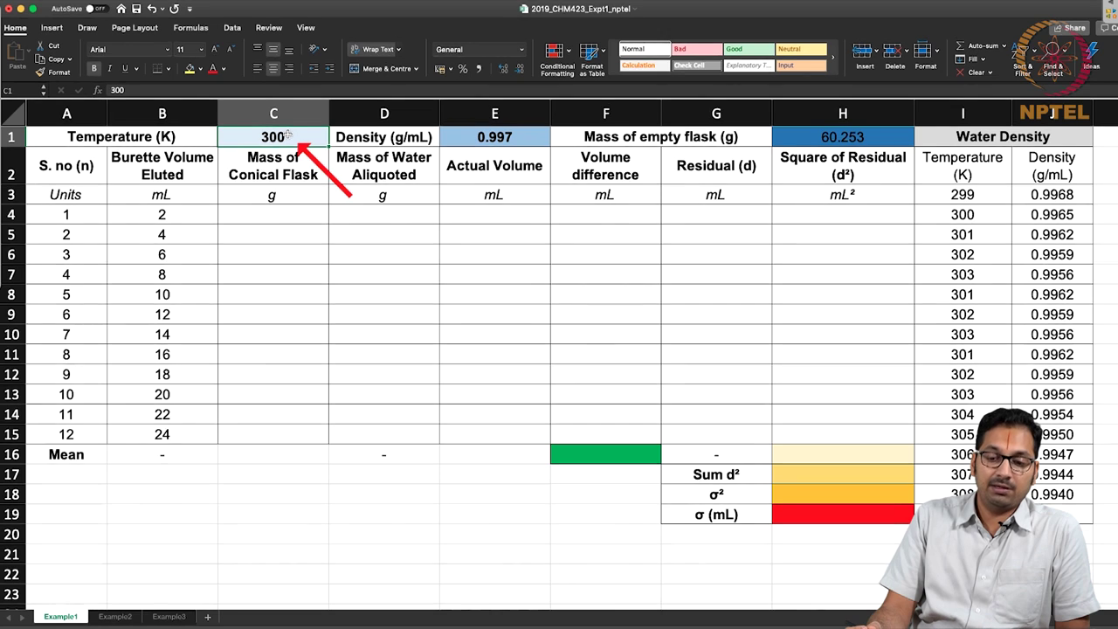
left_click(494, 138)
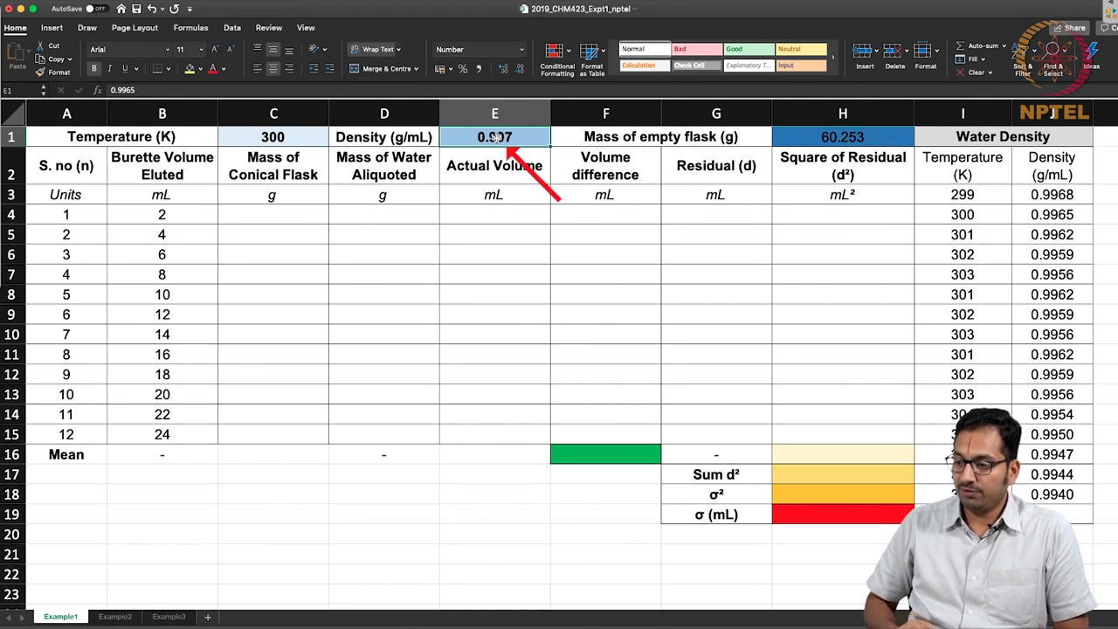
left_click_drag(960, 214, 1068, 208)
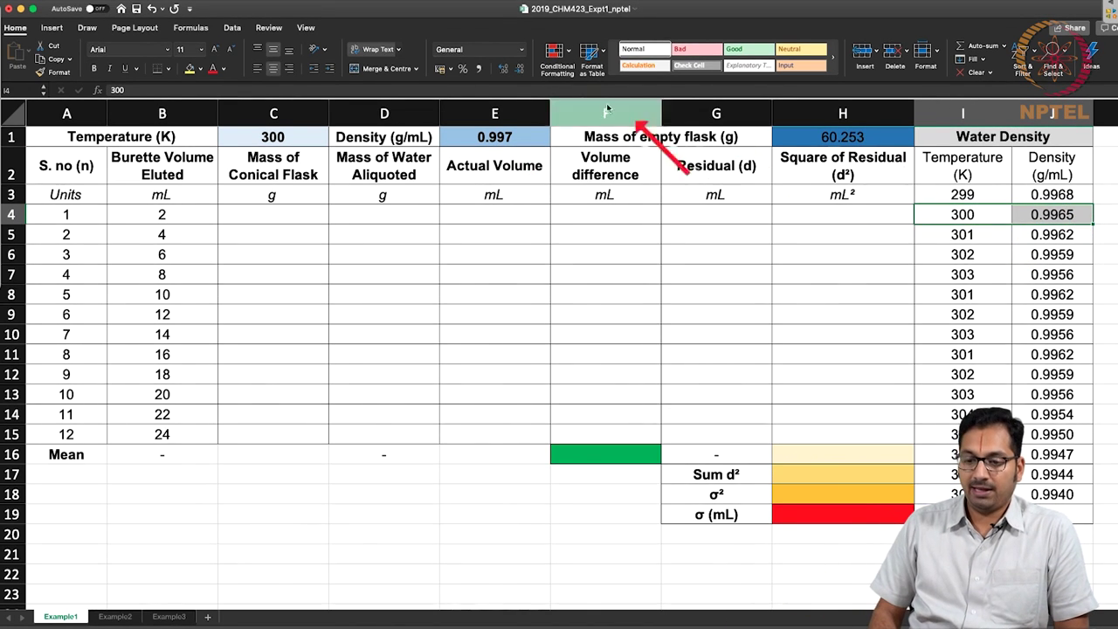
Format the water density in cell E1 as a number with four decimal places
left_click(485, 136)
right_click(482, 135)
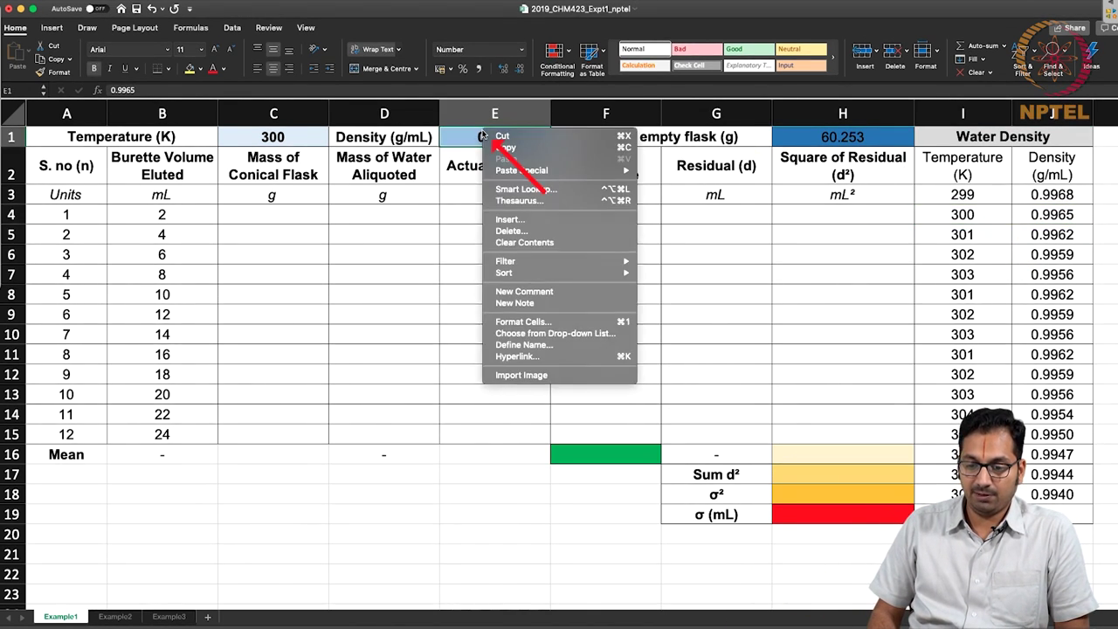
left_click(556, 321)
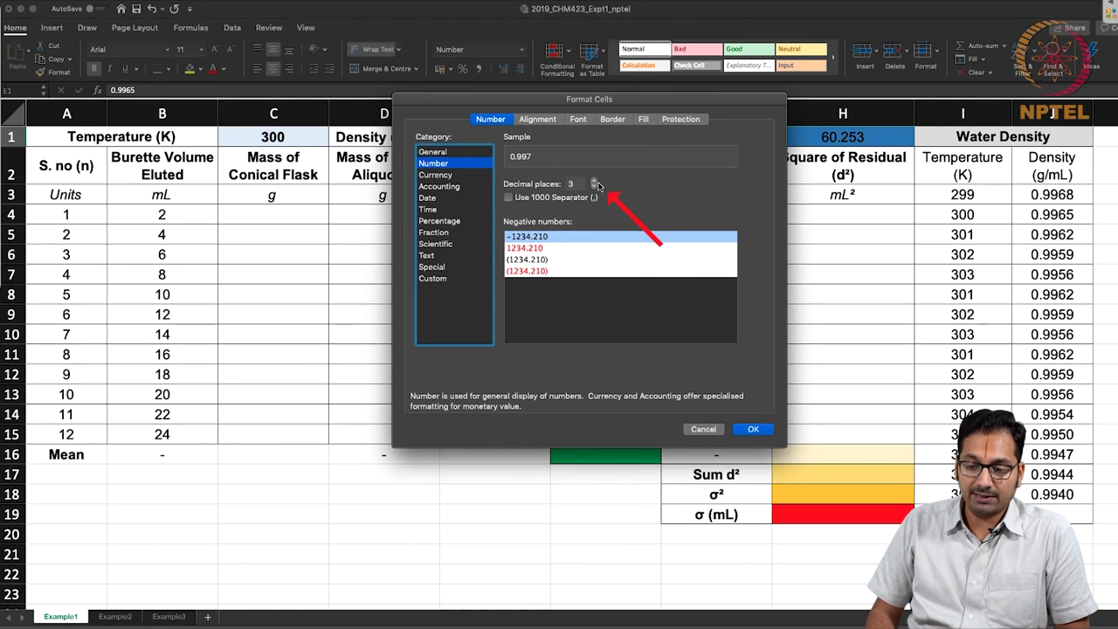
left_click(594, 181)
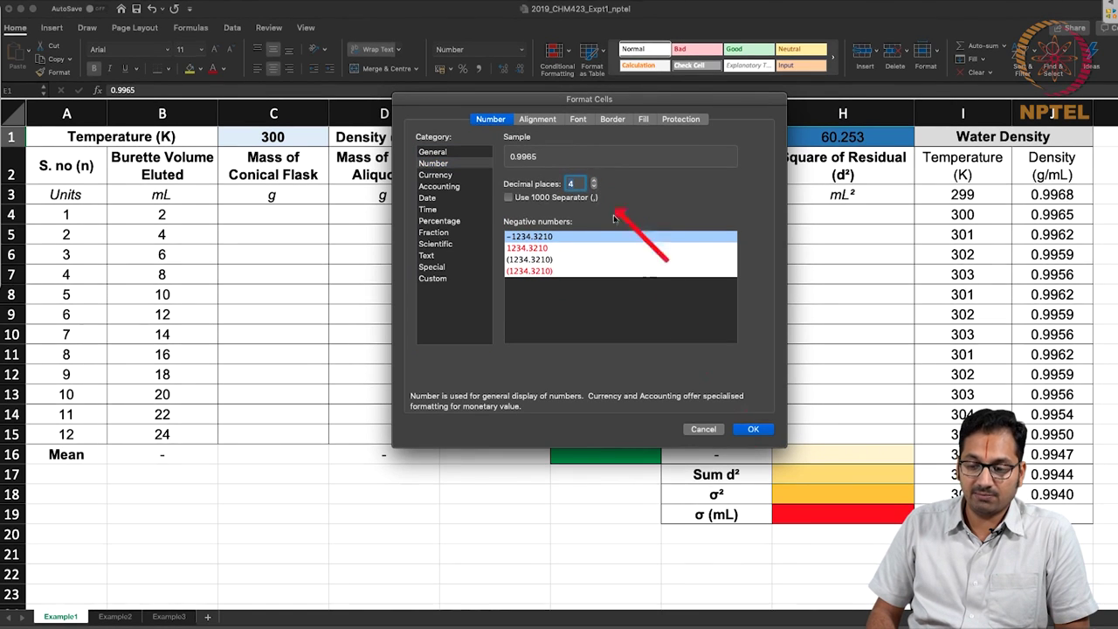
left_click(753, 429)
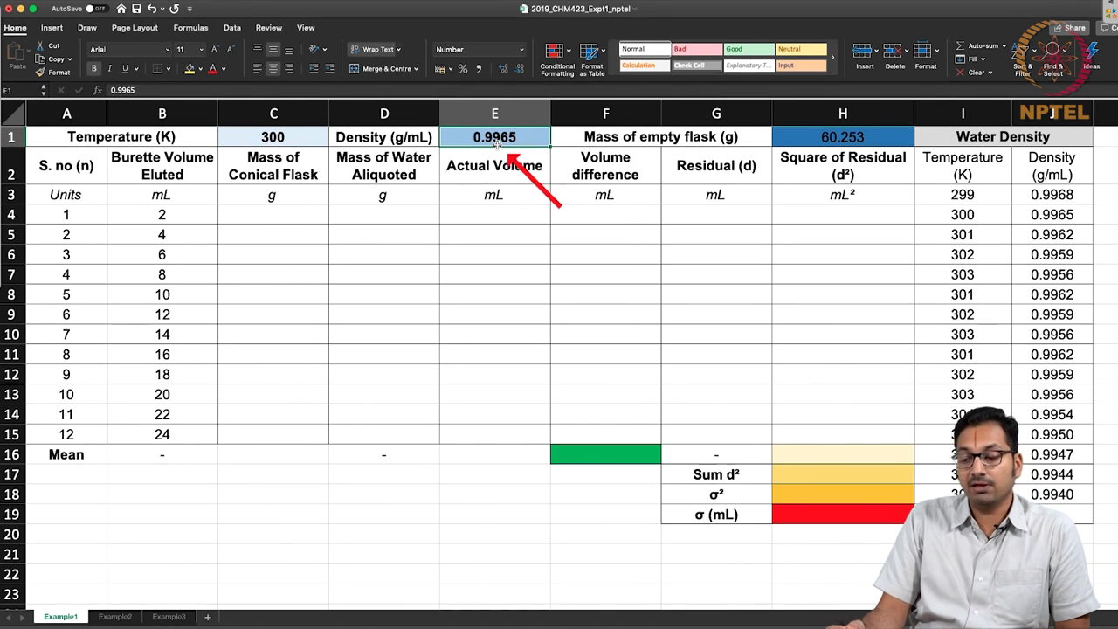
Fill C4:C16 with flask masses 62.2703, 64.2301, 66.2799, 68.3806, 70.3650, 72.2882, 74.1788, 76.1362, 78.1286, 80.1836, 82.2244, 84.2812 and a dash
left_click(861, 138)
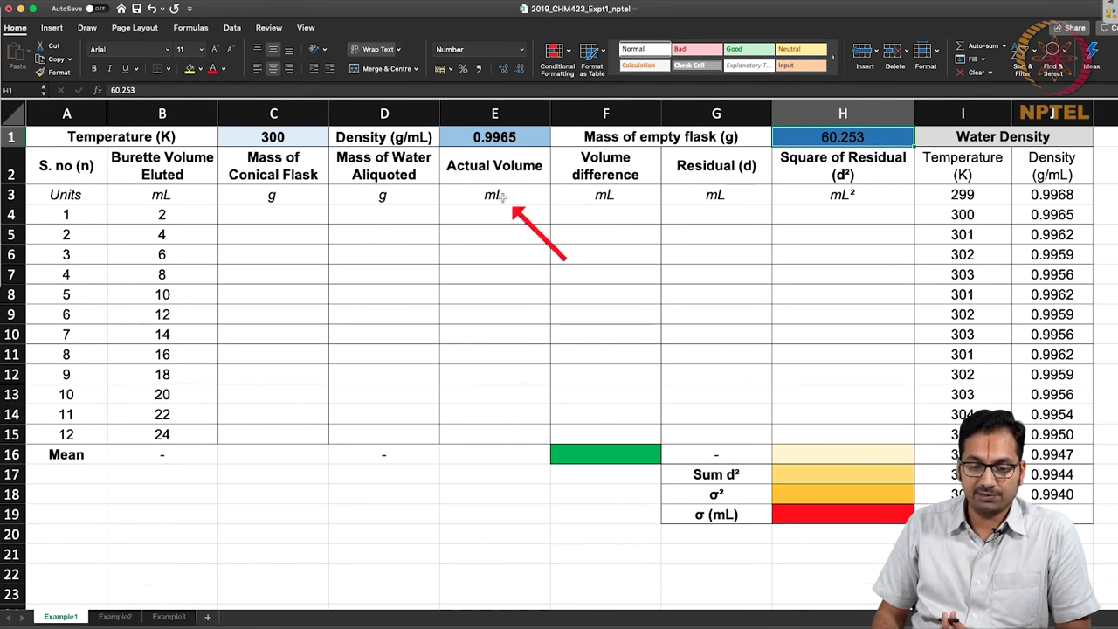
left_click(275, 216)
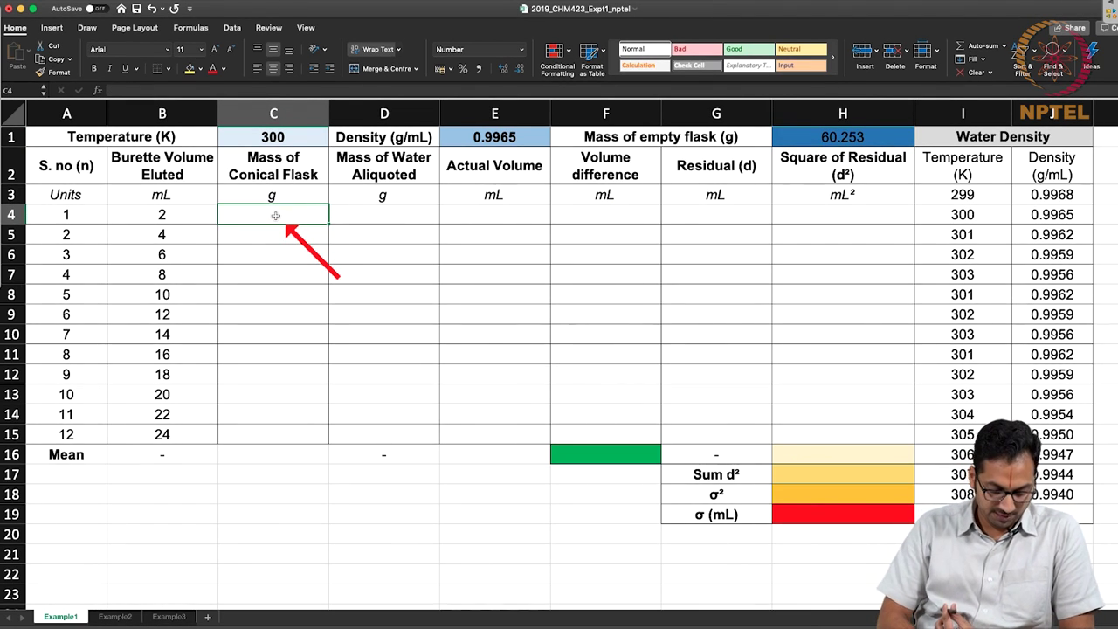
scroll(274, 221, "up", 2)
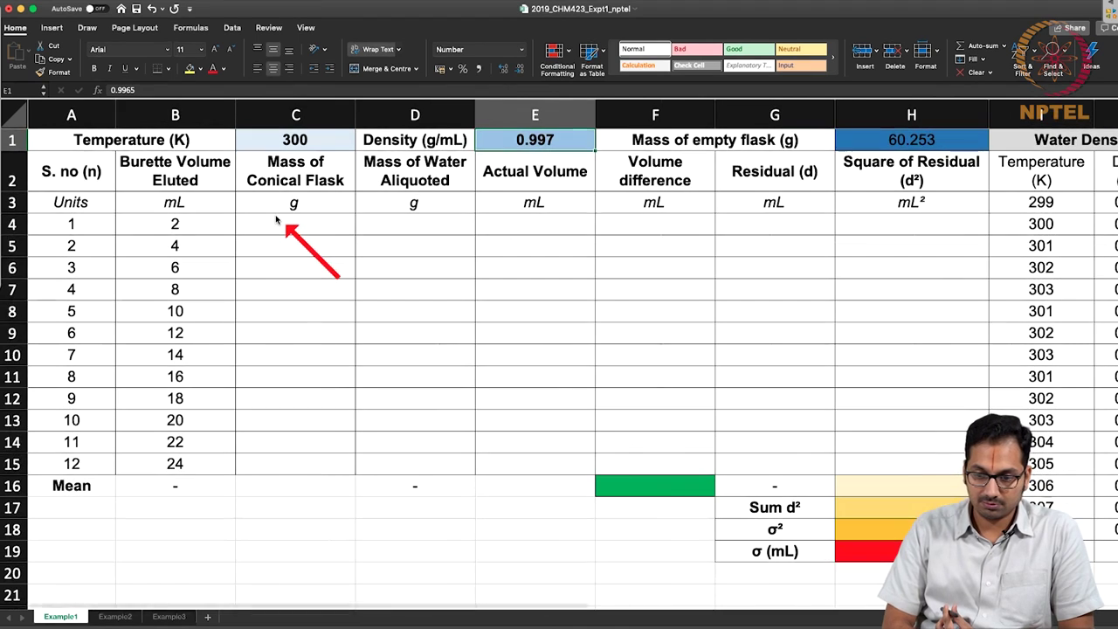
type("62.2703 64.2301 66.2799 68.3806 70.3650 72.2882 74.1788 76.1362 78.1286 80.1836 82.2244 84.2812 -")
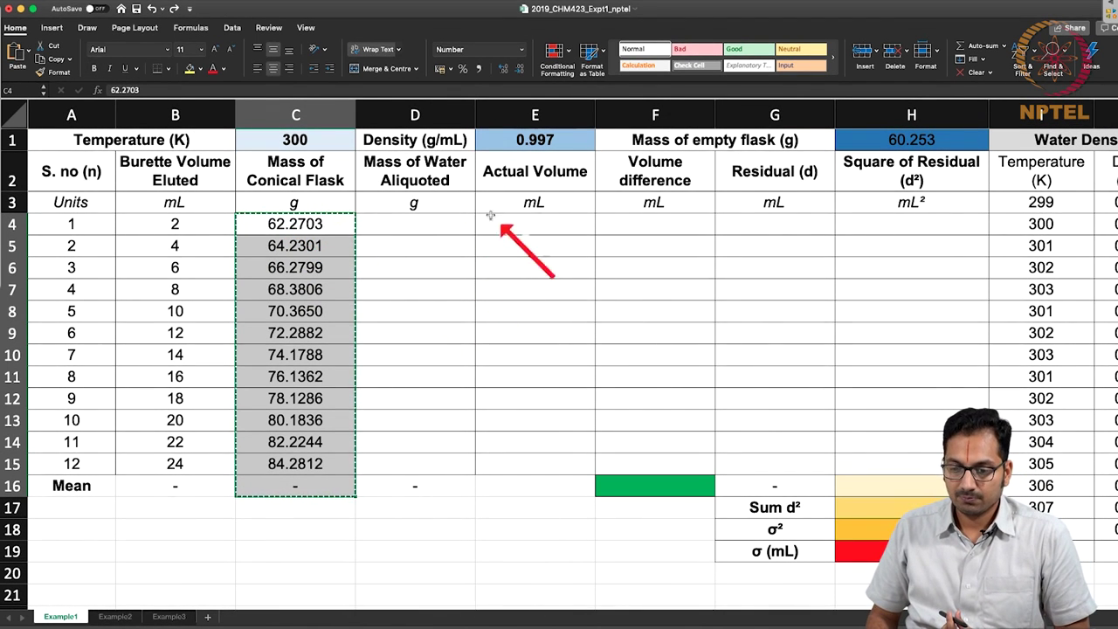
Set the density value in E1 to display four decimal places
left_click(549, 146)
right_click(548, 146)
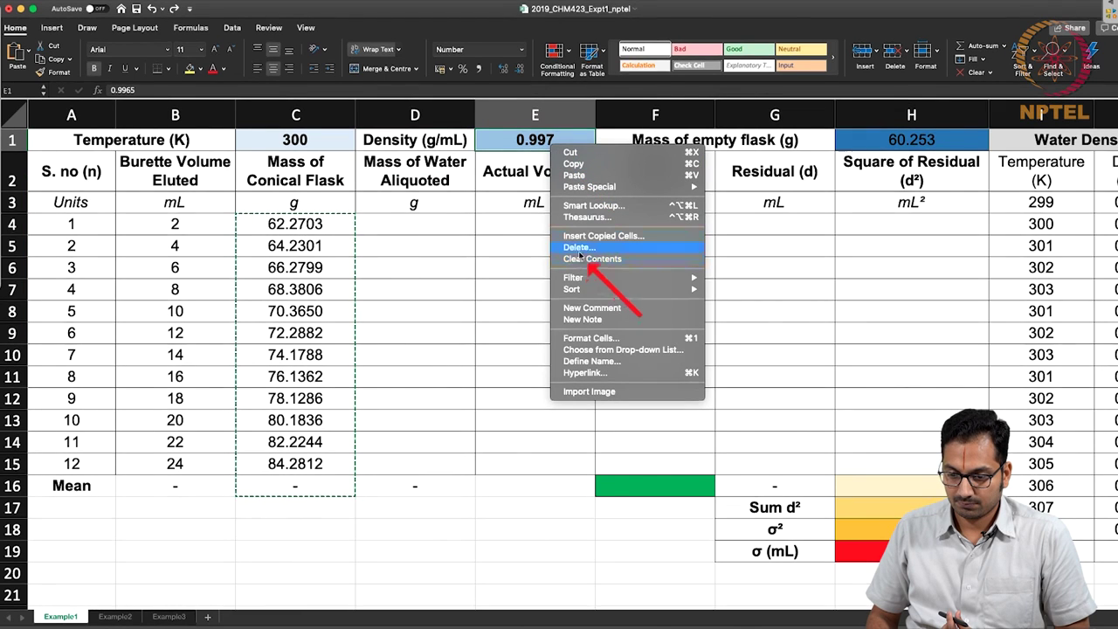
left_click(599, 338)
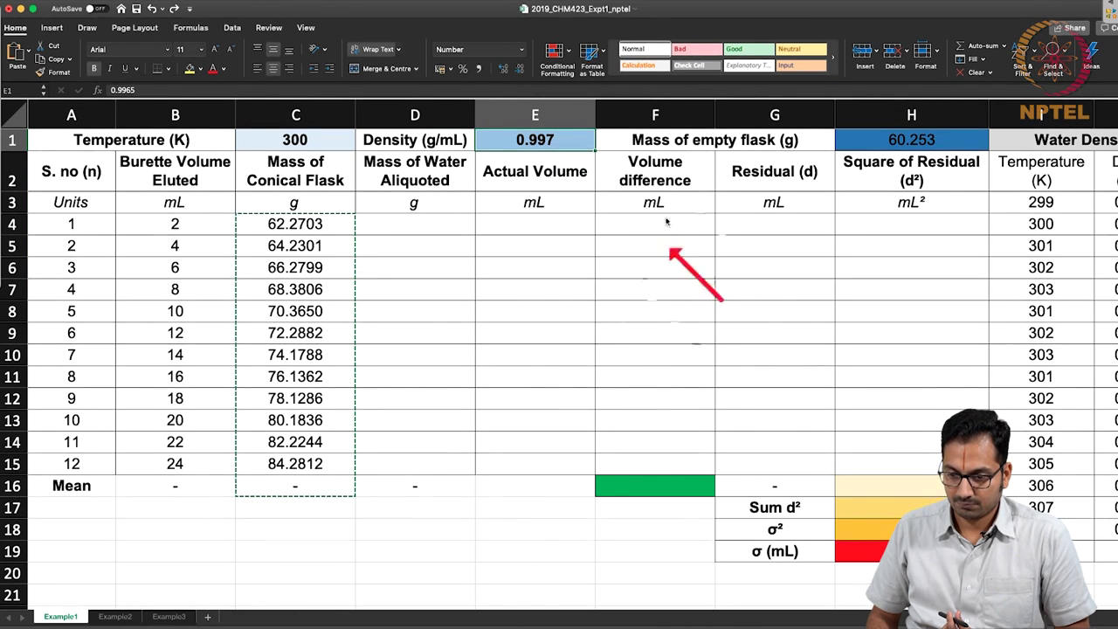
left_click(614, 250)
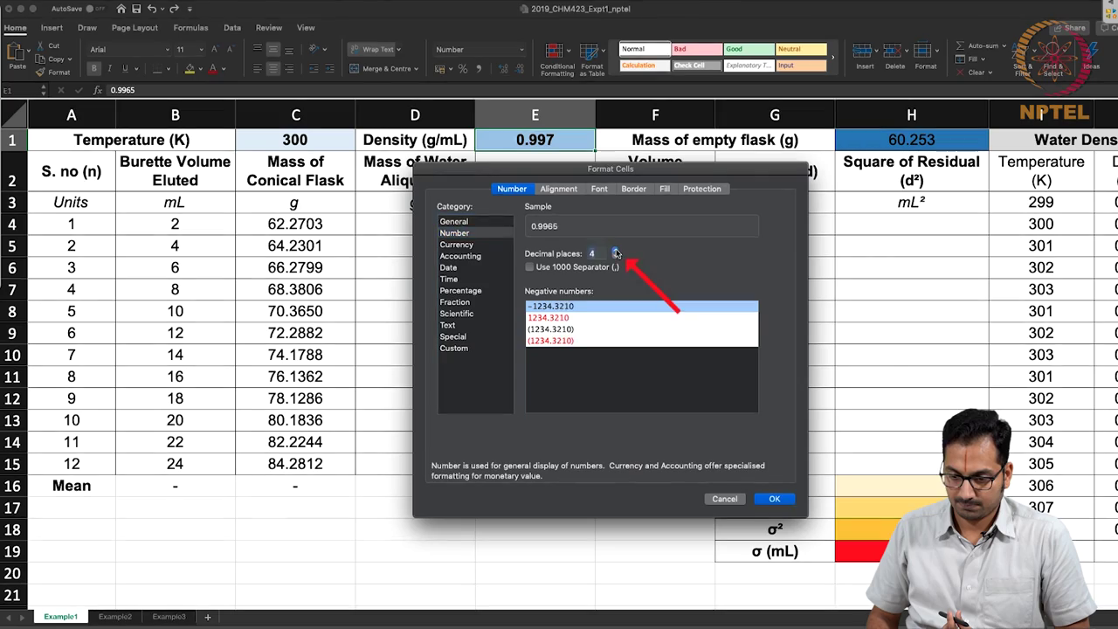
left_click(772, 500)
Review the empty flask mass, burette volumes, serial numbers and conical flask masses in the table
scroll(508, 416, "down", 3)
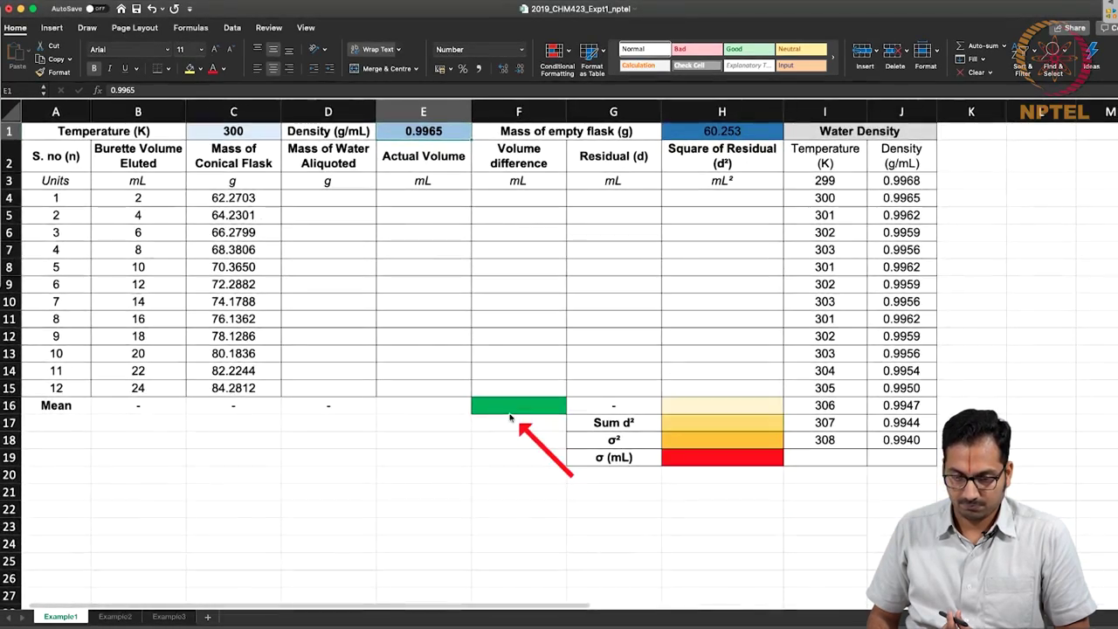
scroll(511, 419, "left", 2)
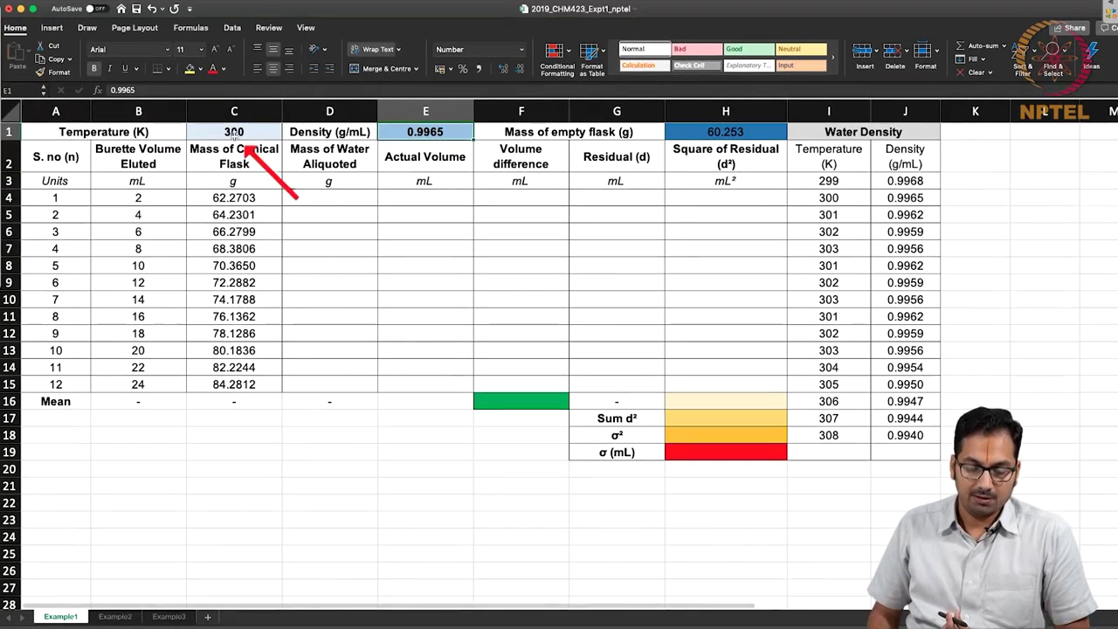
left_click_drag(138, 181, 138, 265)
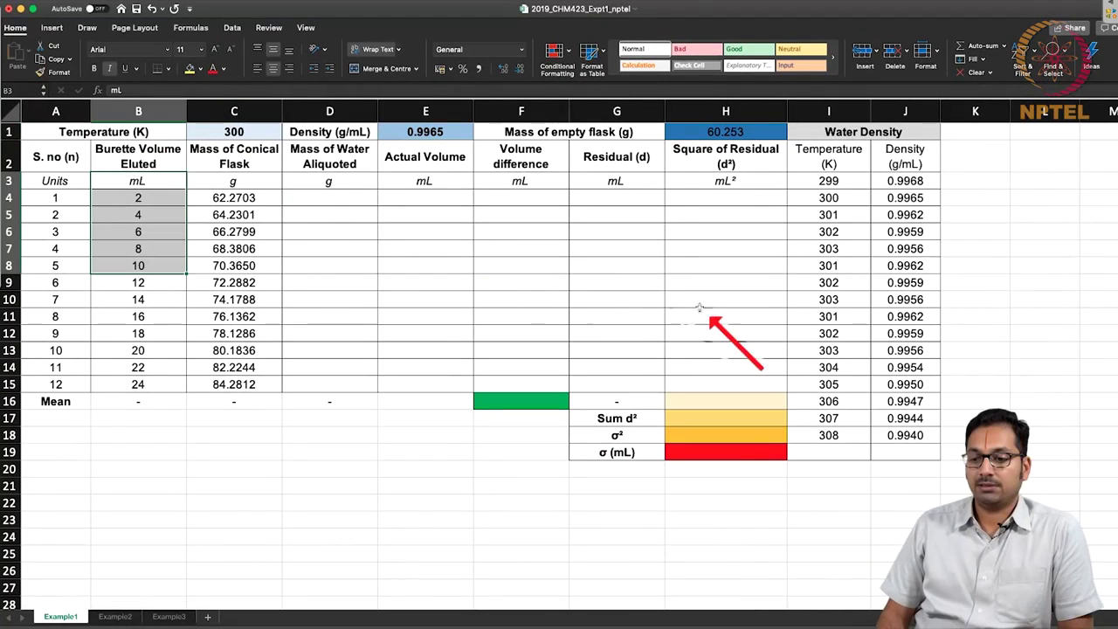
left_click(730, 133)
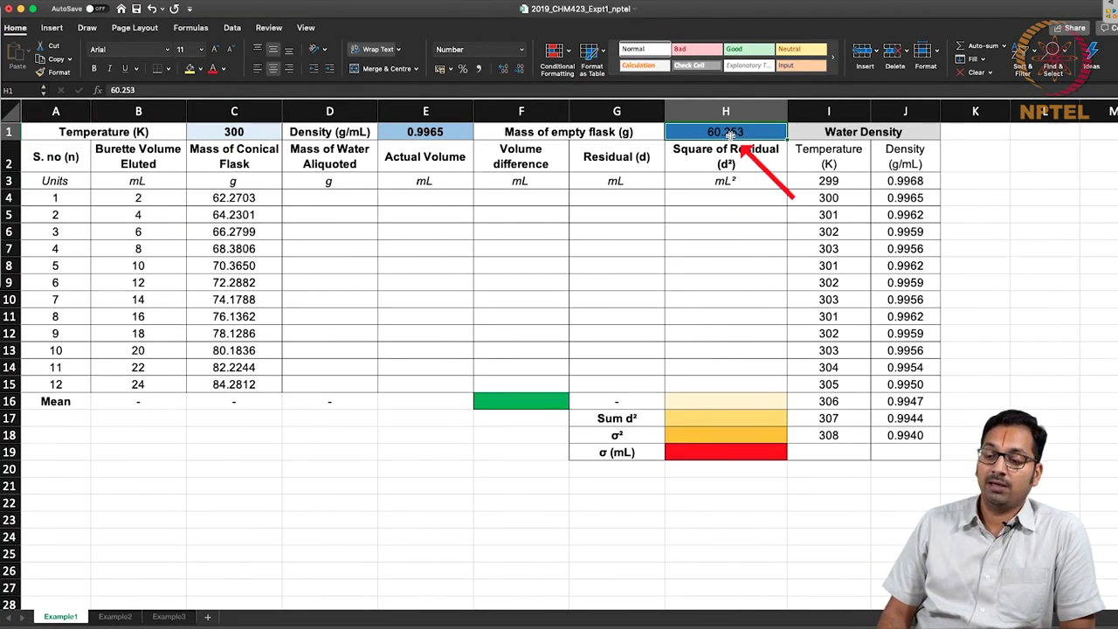
left_click_drag(142, 197, 148, 389)
left_click_drag(58, 199, 27, 380)
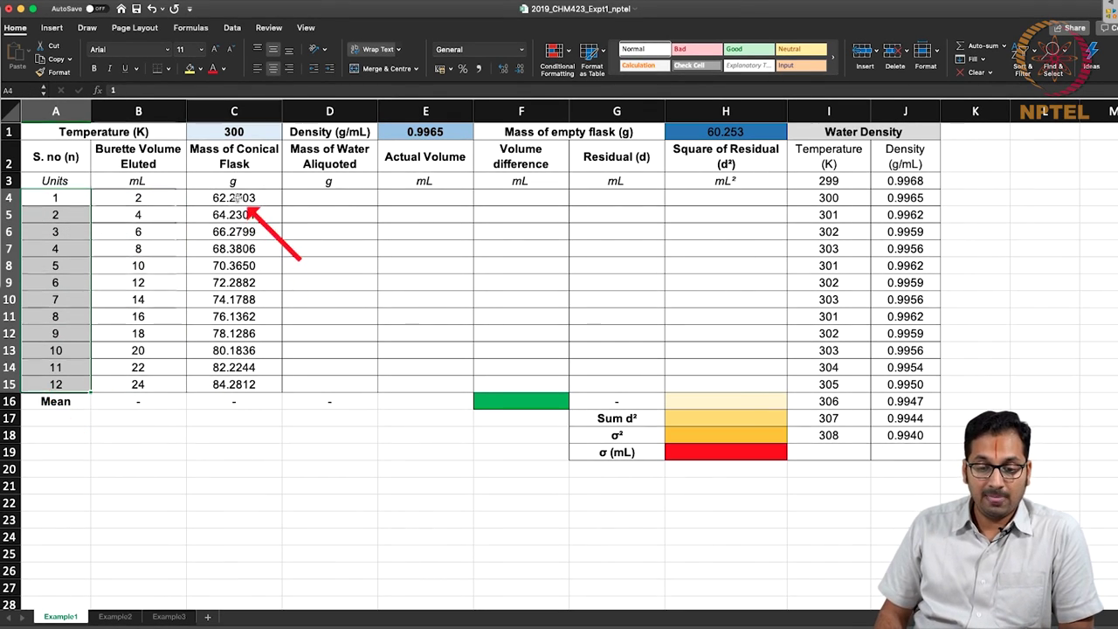
left_click_drag(231, 199, 234, 386)
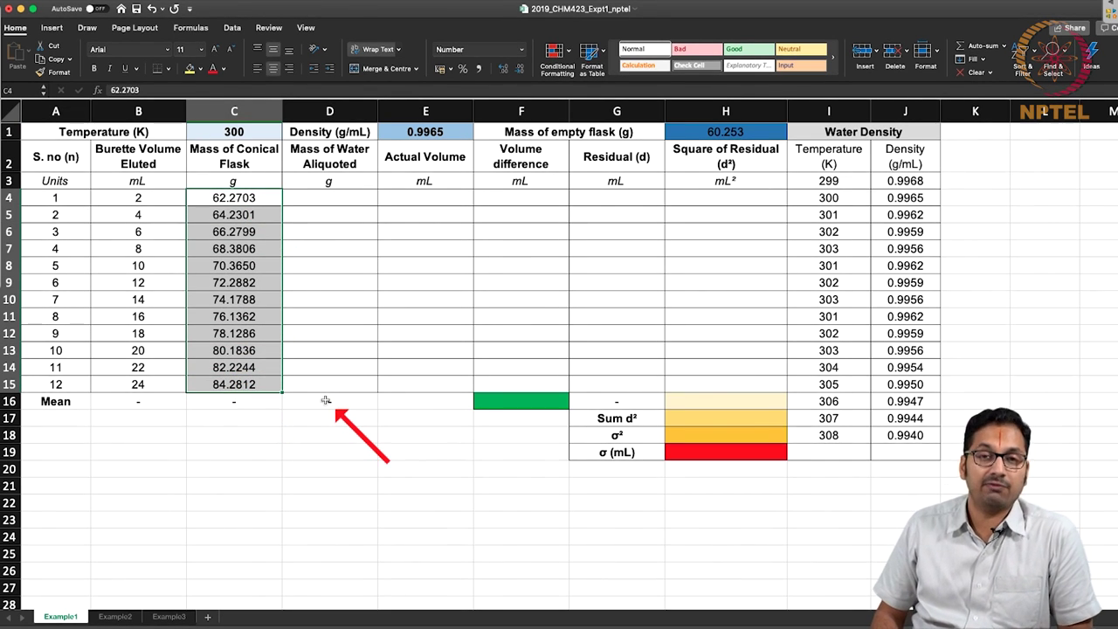
left_click(272, 194)
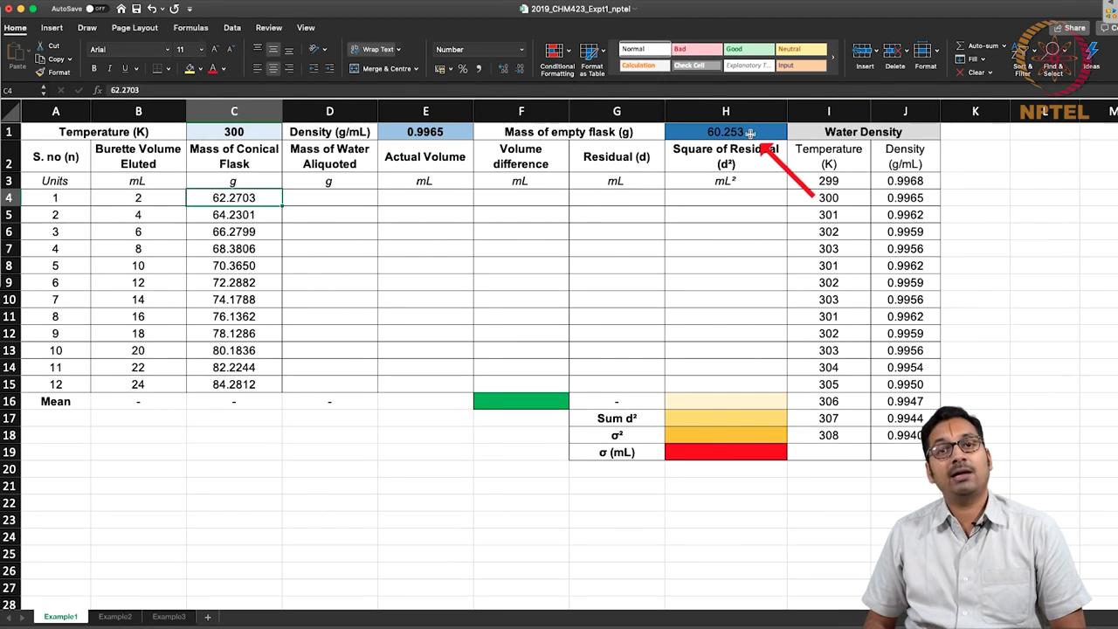
Calculate the first mass of water aliquoted in D4 with the formula =C4-H1
double_click(358, 192)
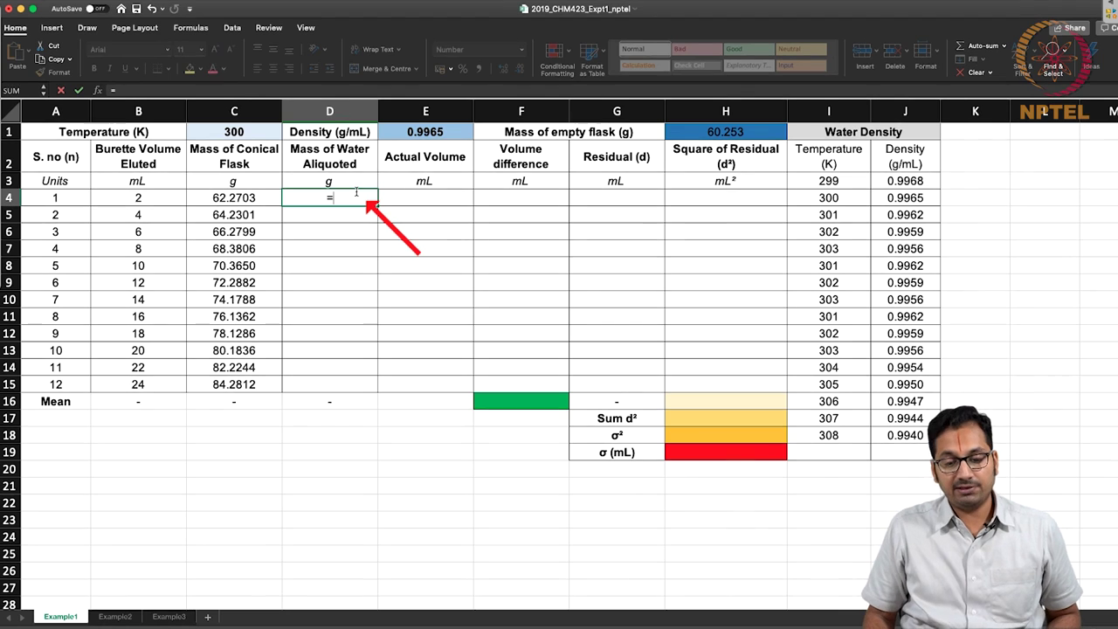
left_click(269, 200)
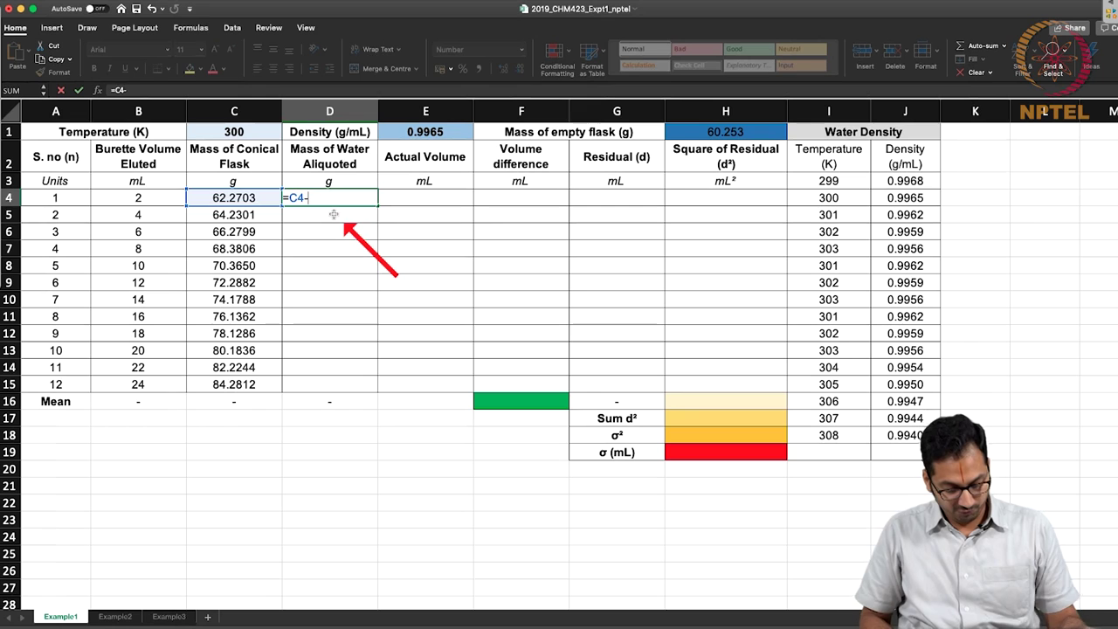
type("H1")
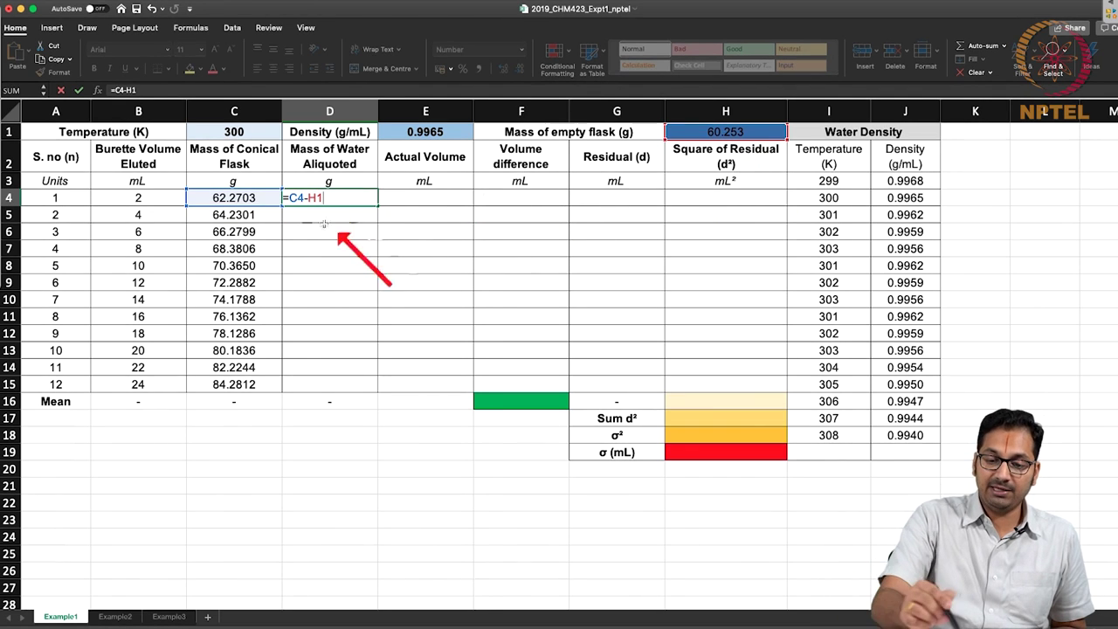
key("Return")
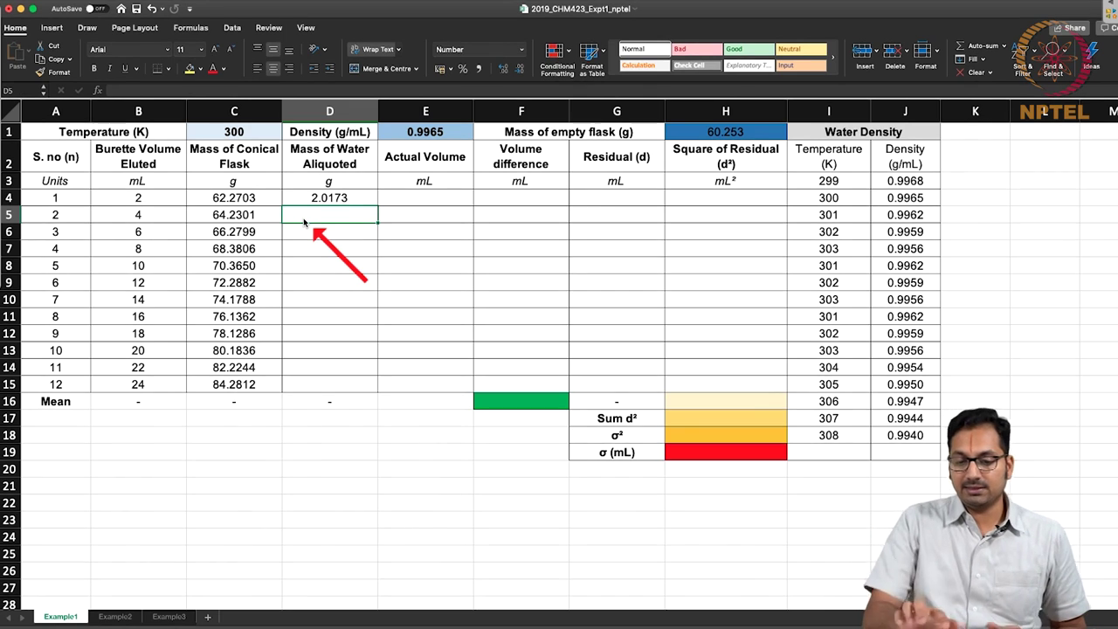
left_click(240, 201)
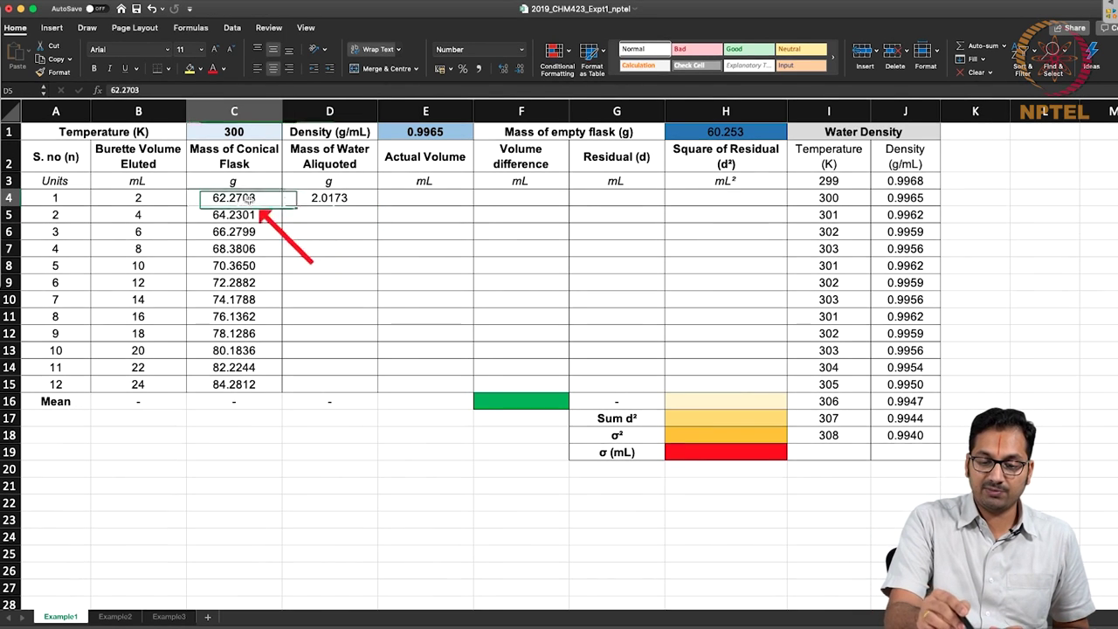
left_click(732, 133)
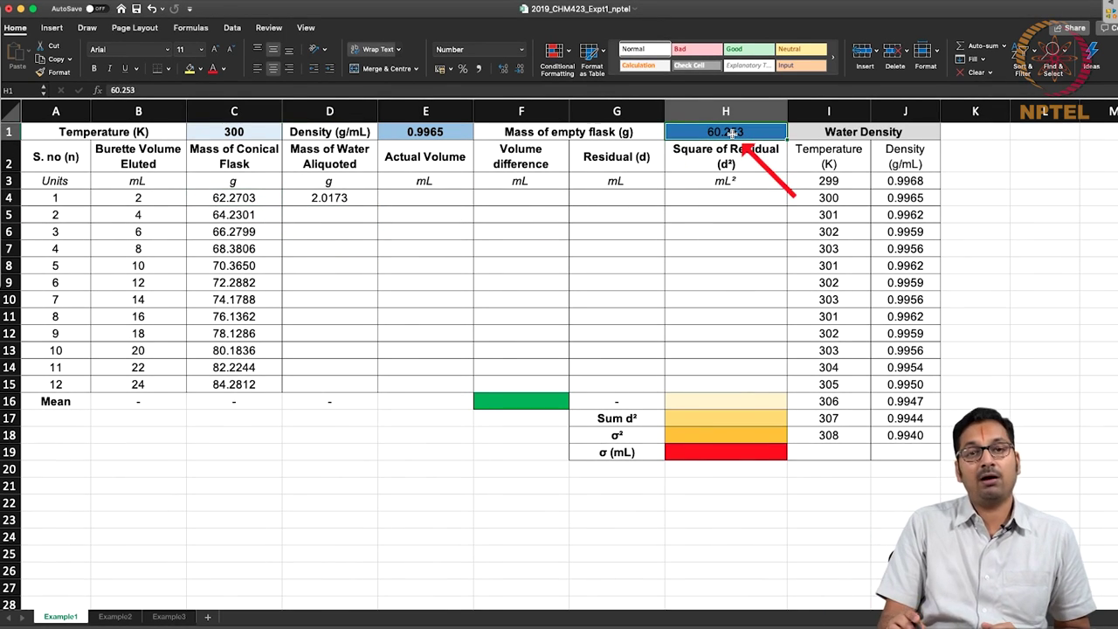
left_click(343, 196)
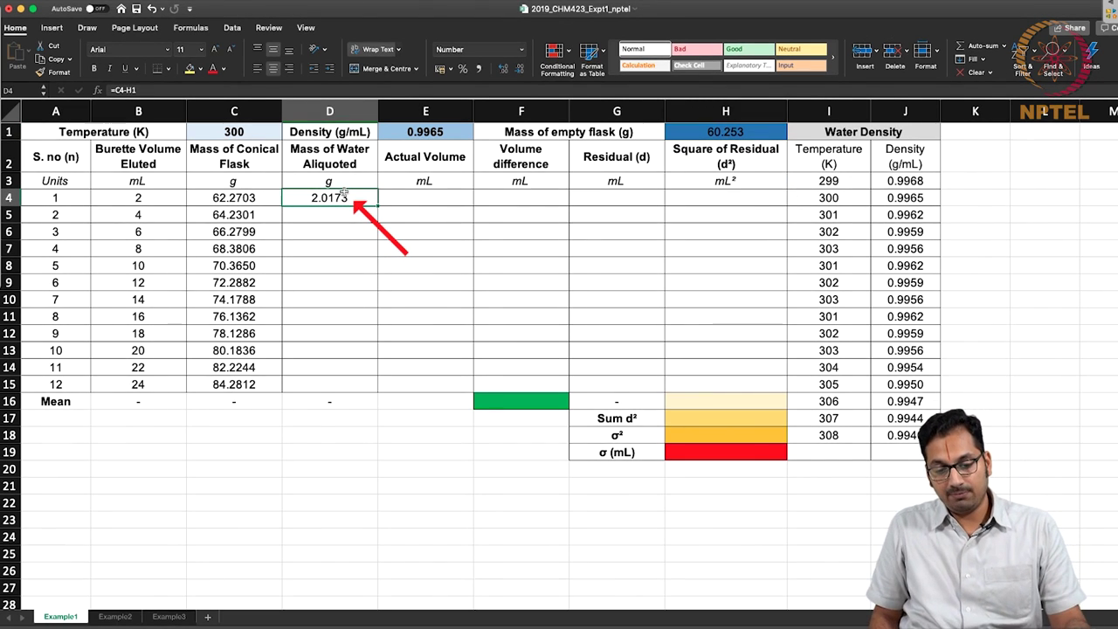
Calculate the masses of water aliquoted in D5 and D6 with the formulas =C5-H1 and =C6-H1
left_click(335, 214)
type("=")
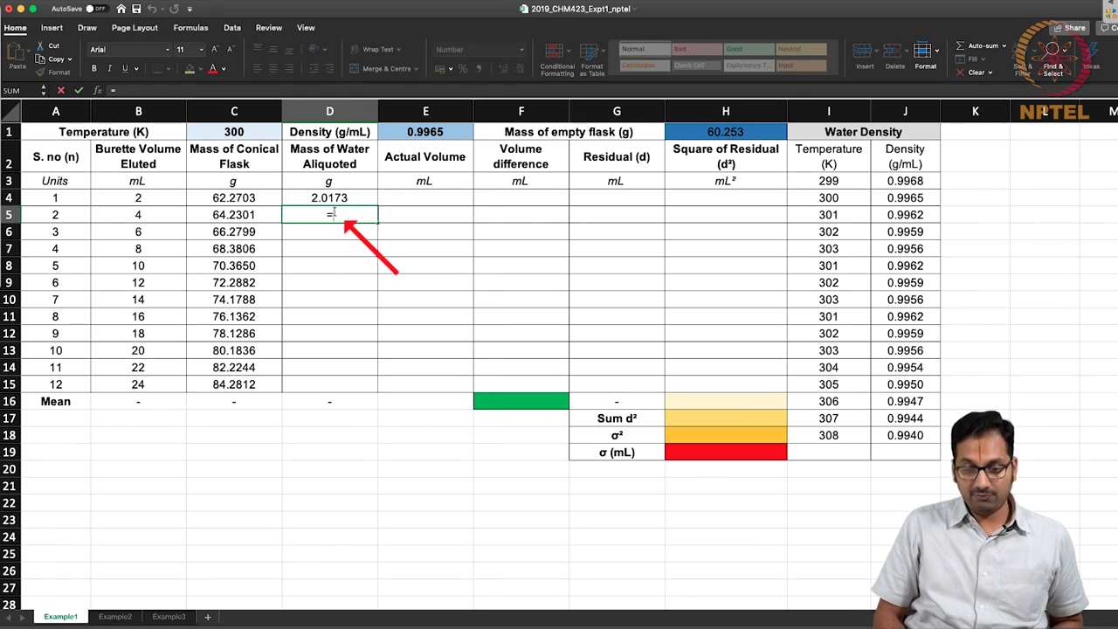
left_click(259, 218)
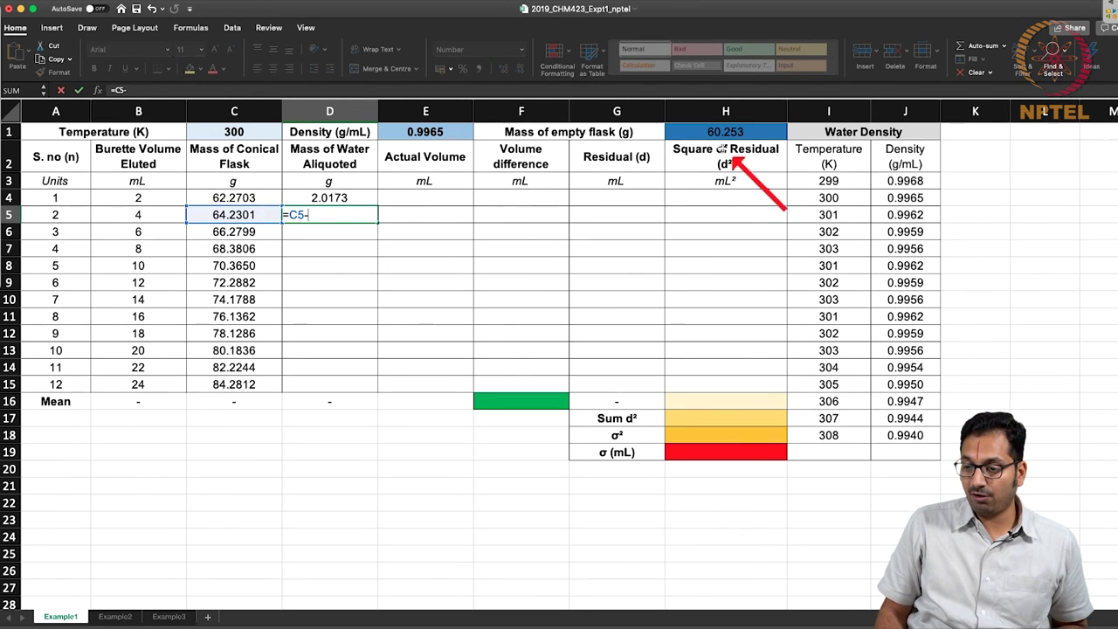
key("Return")
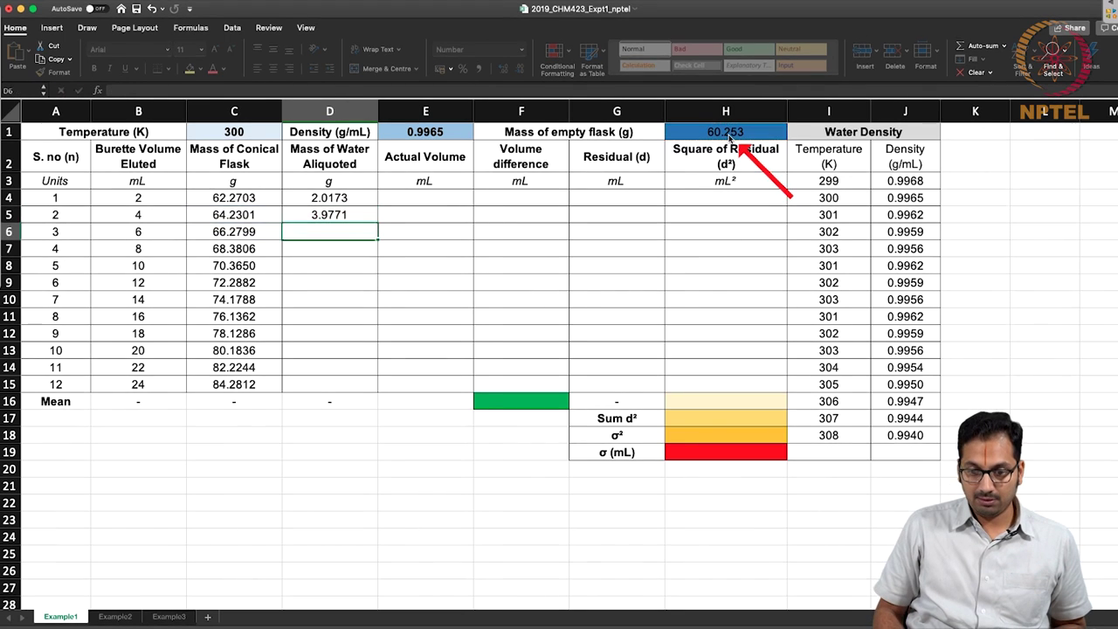
type("=")
left_click(262, 232)
type("-")
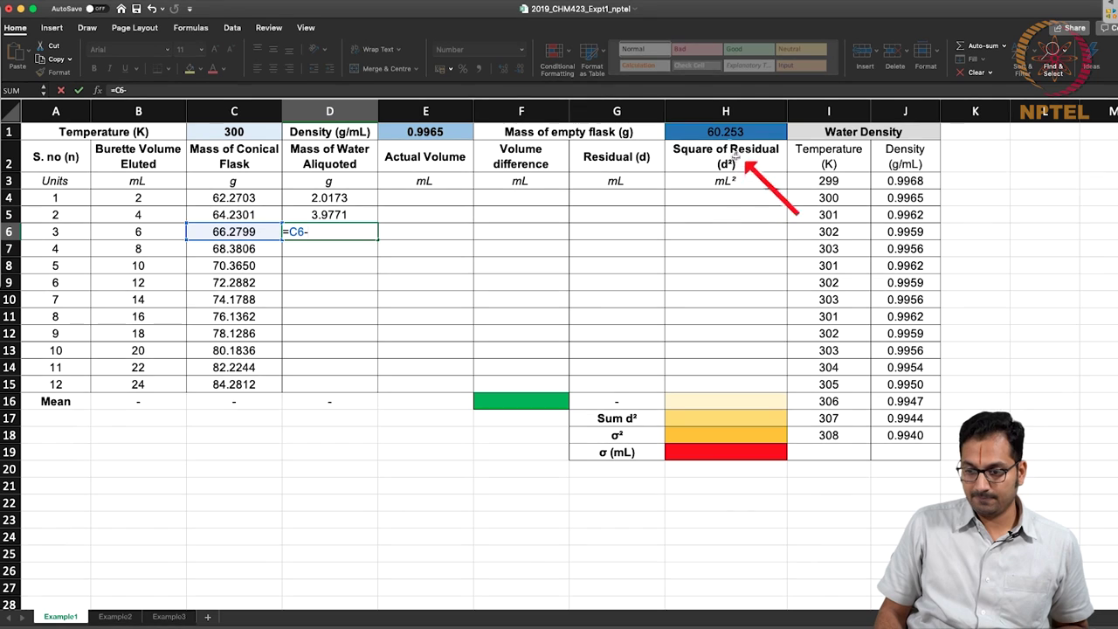
left_click(718, 131)
key("Return")
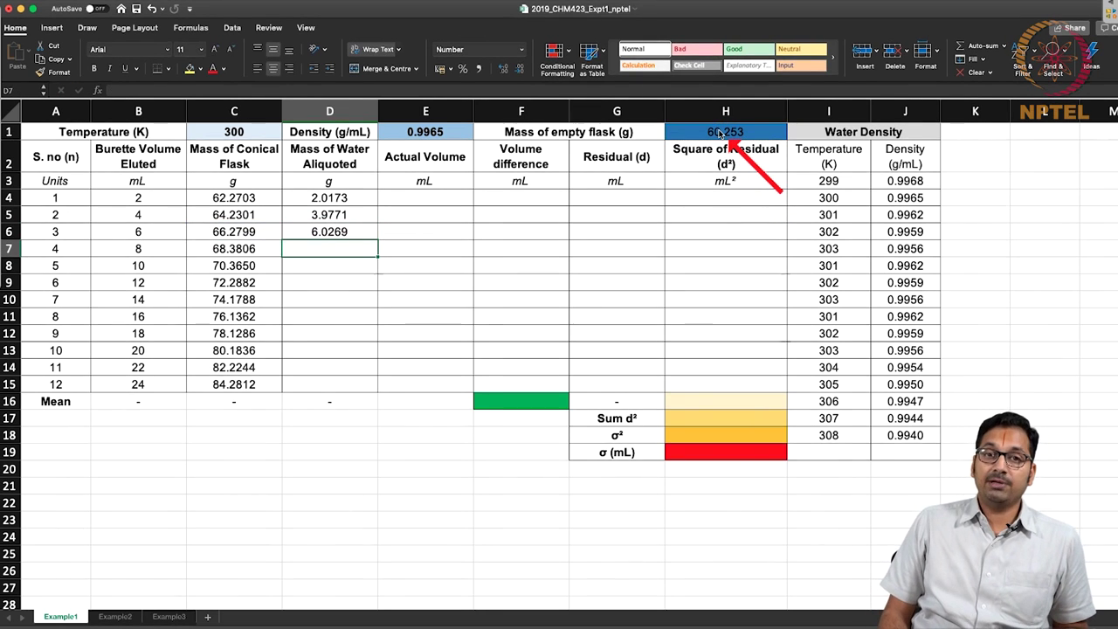
Change the formula in D4 to =C4-$H$1 so the empty flask mass reference is absolute
left_click(332, 198)
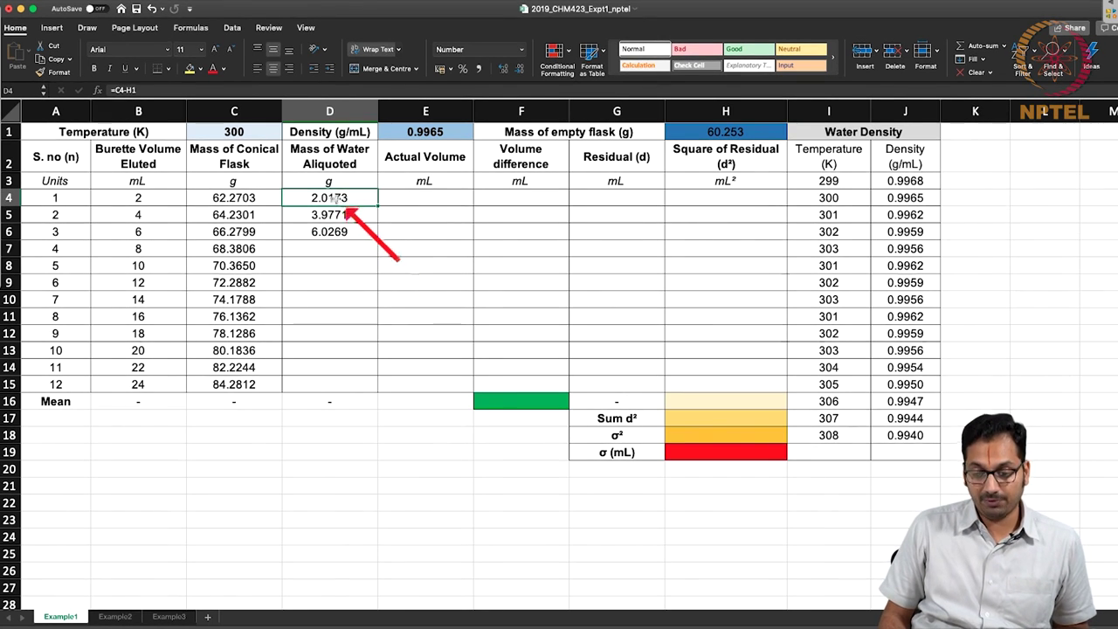
type("=C4-$")
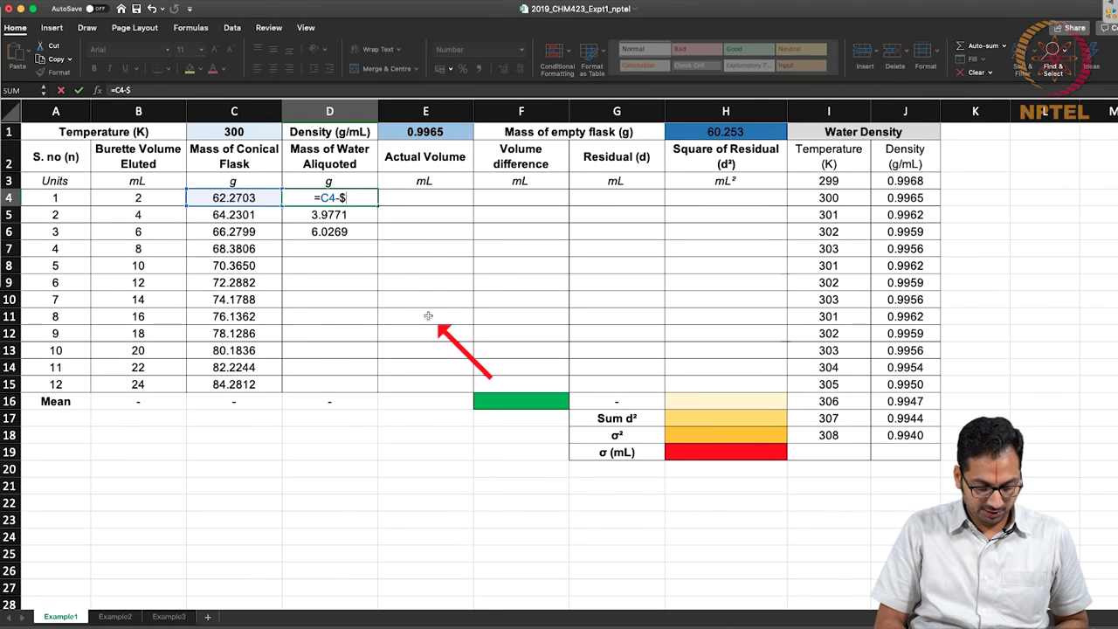
type("H$1")
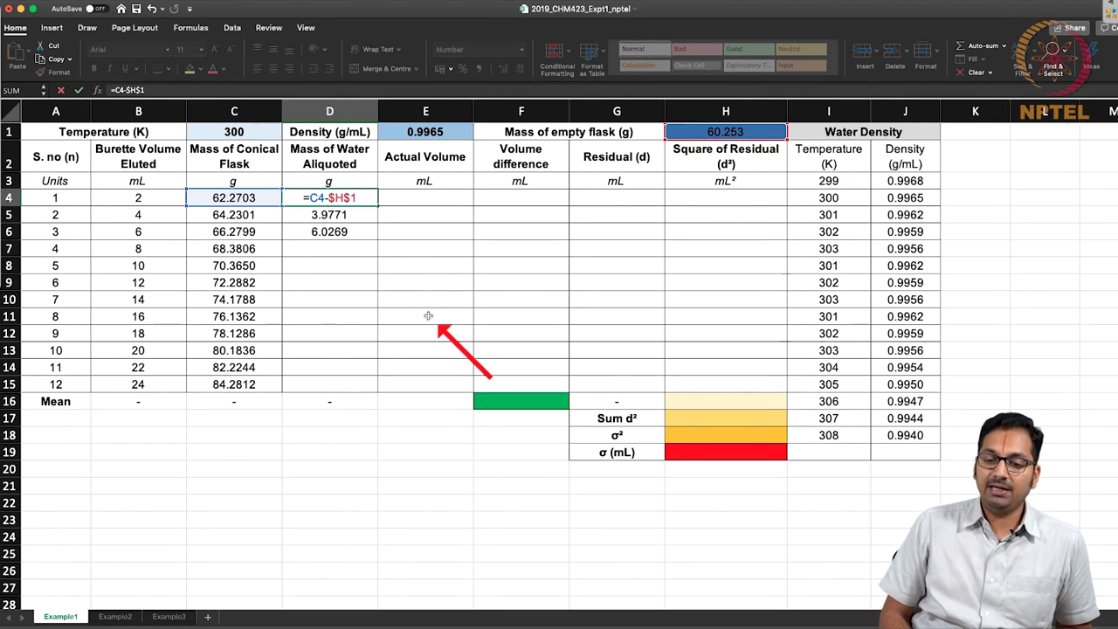
key("Return")
key("Up")
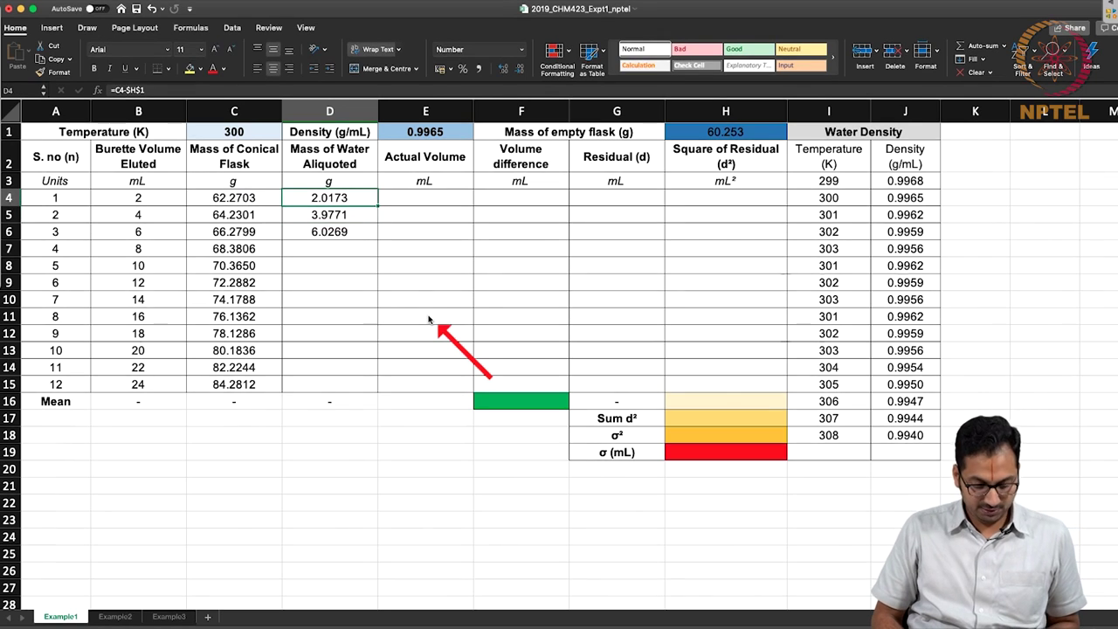
Copy the absolute-reference formula from D4 down through D14 to calculate the masses of water aliquoted
key("shift+Down")
key("shift+Down")
key("shift+Down")
key("shift+Down")
key("shift+Down")
key("shift+Down")
key("shift+Down")
key("shift+Down")
key("shift+Down")
key("shift+Down")
key("shift+Down")
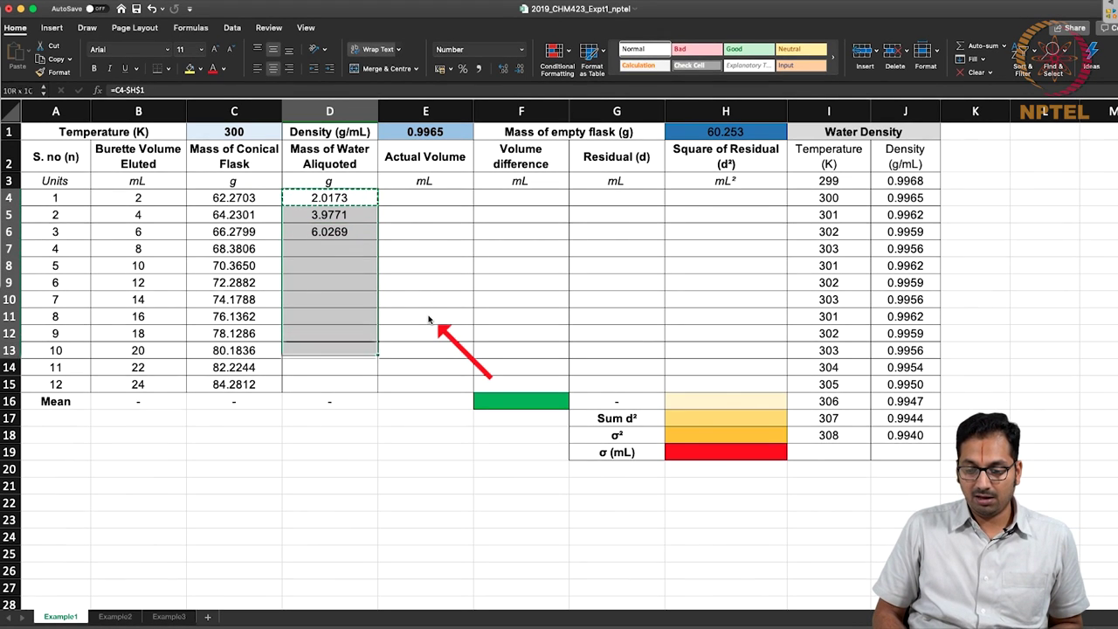
key("shift+Up")
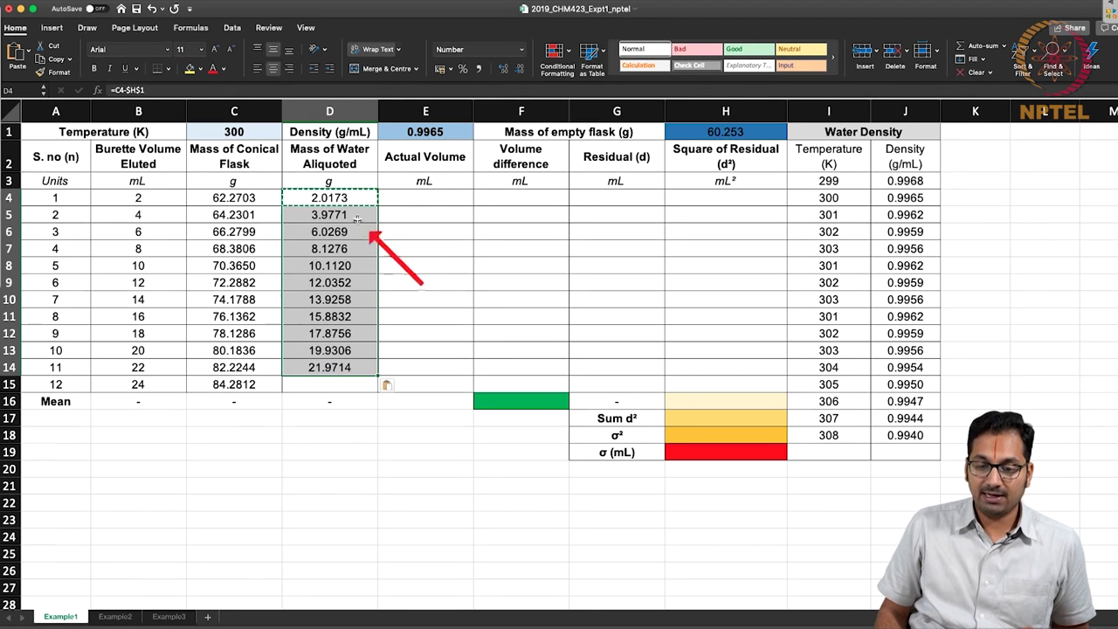
Examine the references in the formula in D5 and the cells H2:H13 below the empty flask mass
double_click(339, 218)
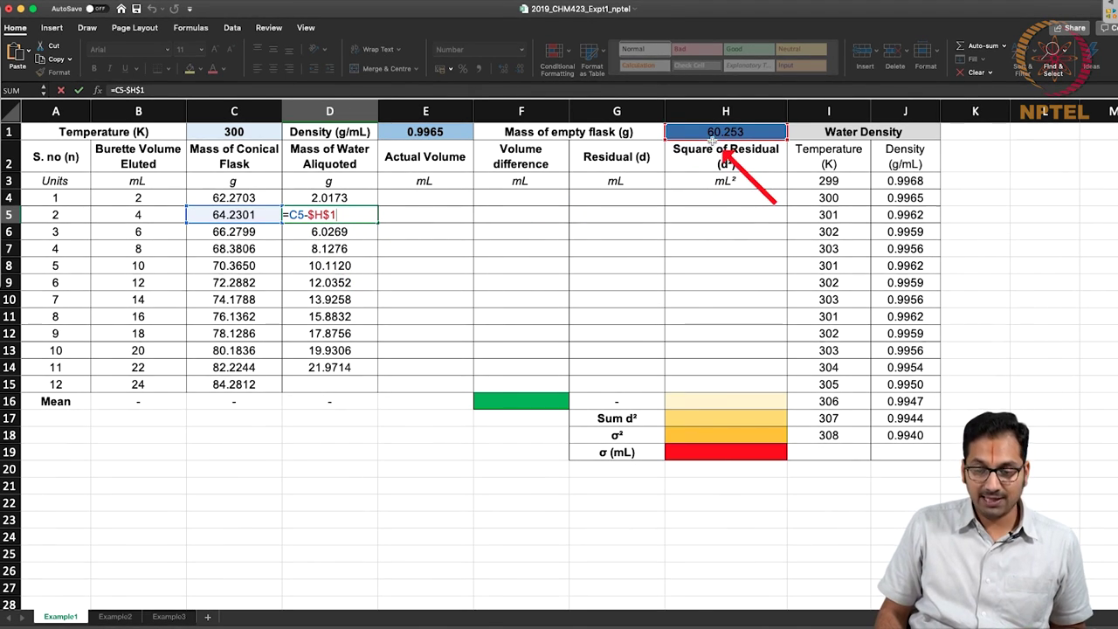
key("Return")
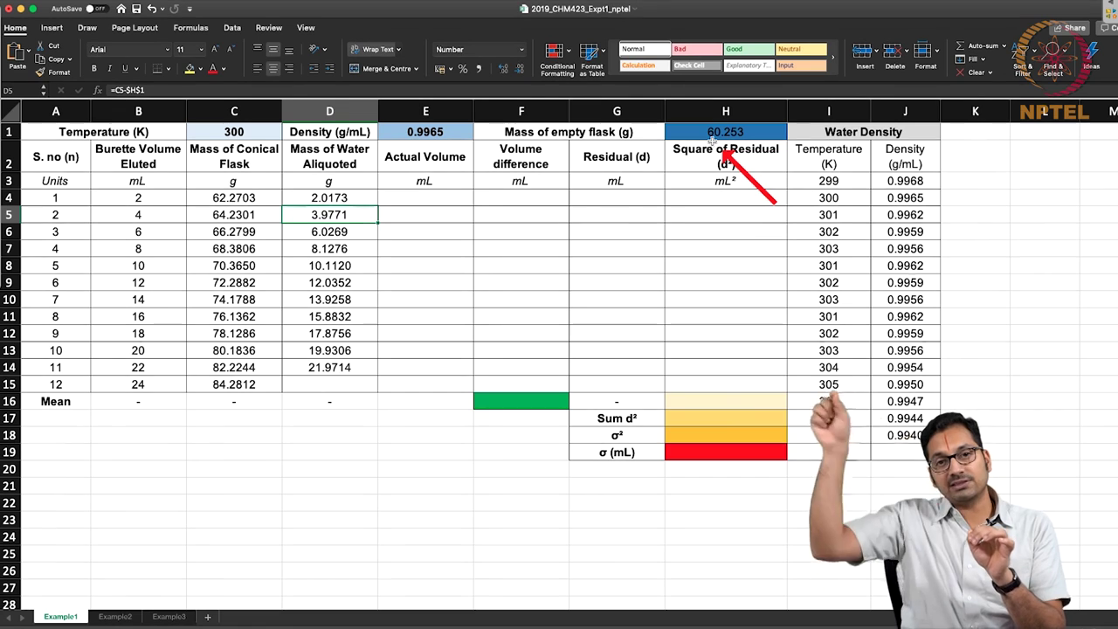
left_click(328, 198)
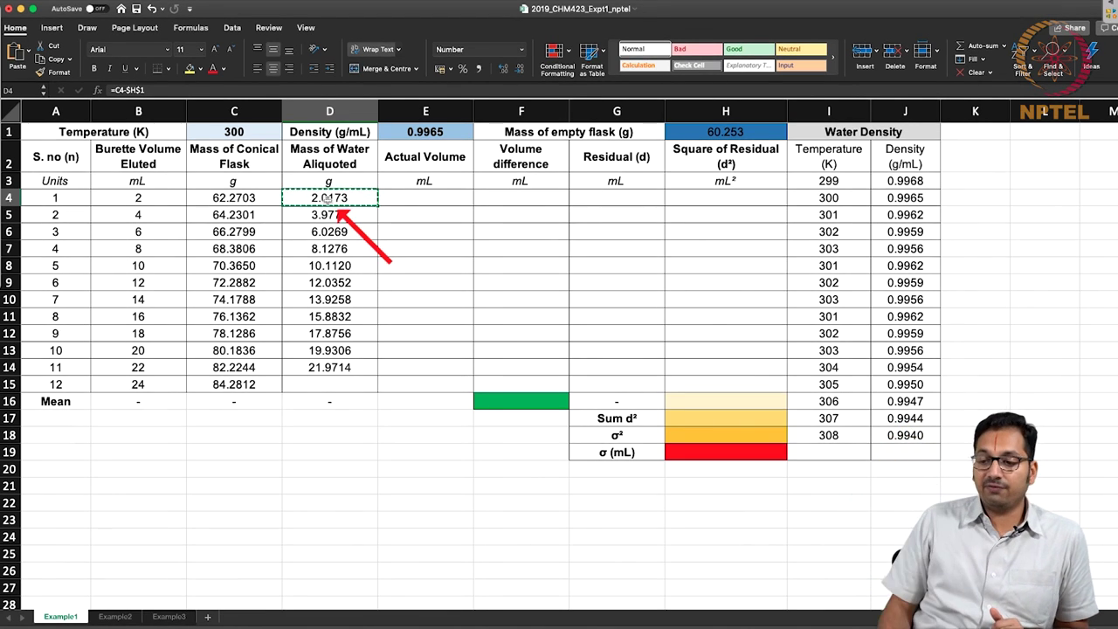
left_click(768, 162)
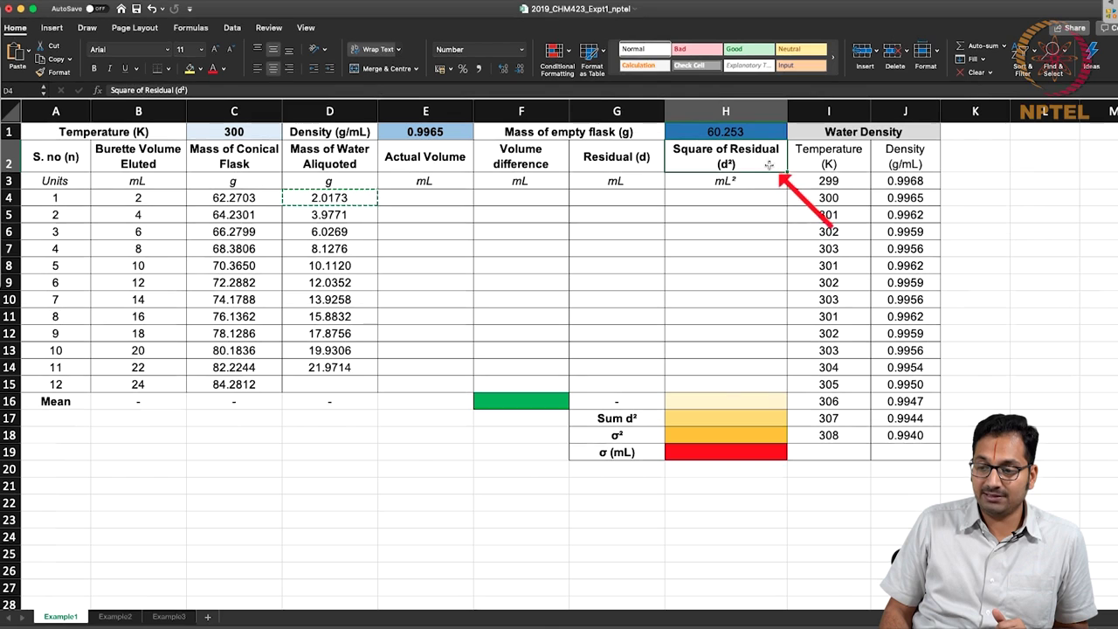
left_click_drag(768, 162, 772, 351)
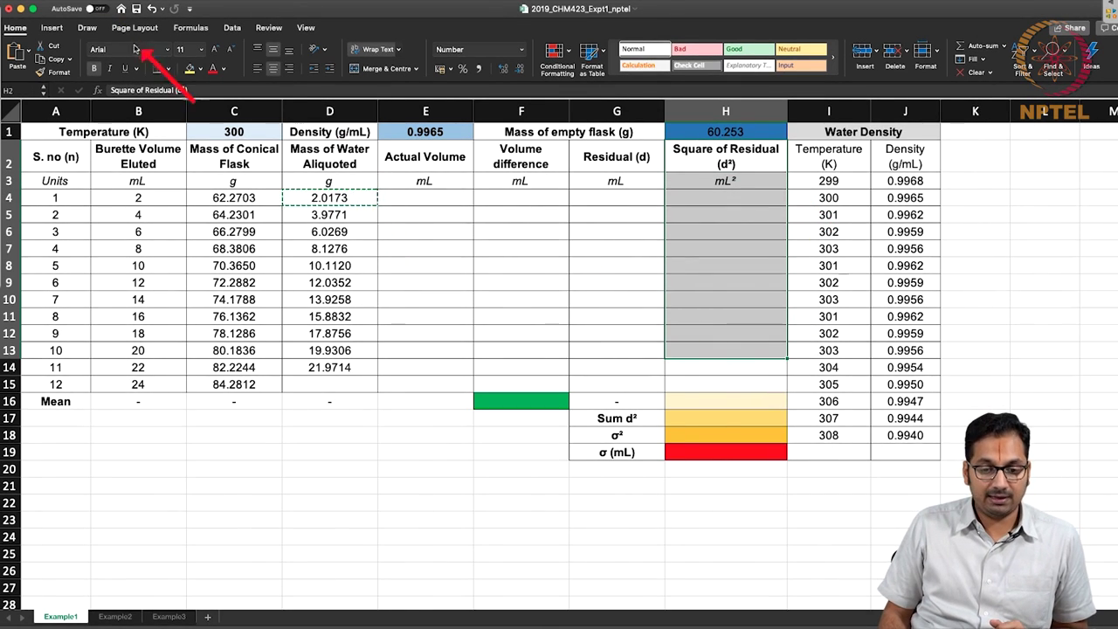
Try the relative-reference formula =C4-H1 in D4
left_click(343, 199)
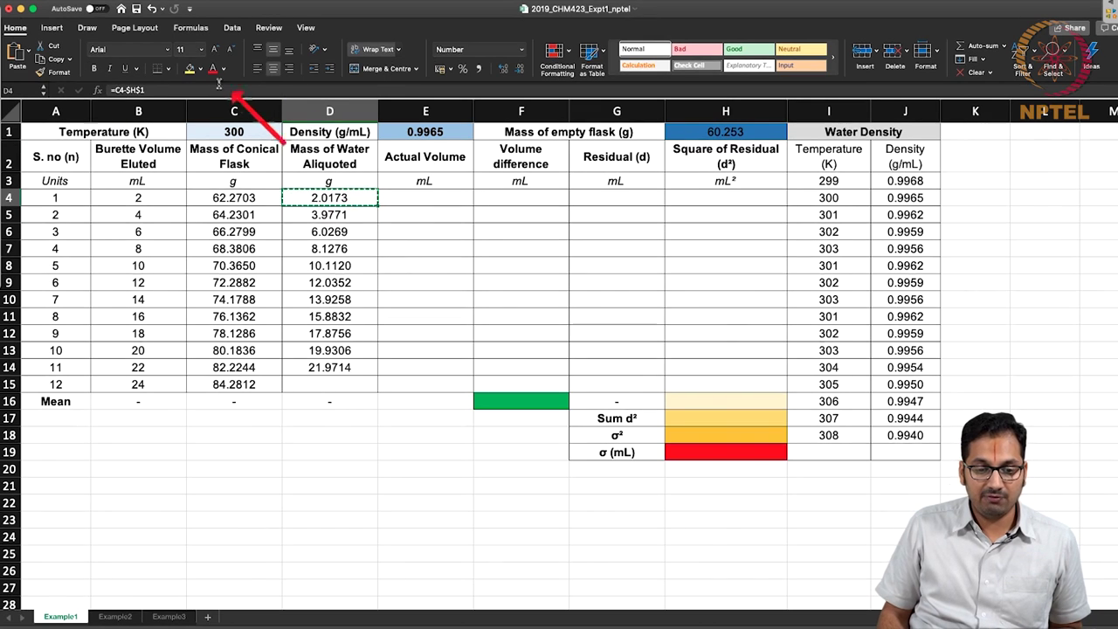
type("=C4-$H$1")
key("BackSpace")
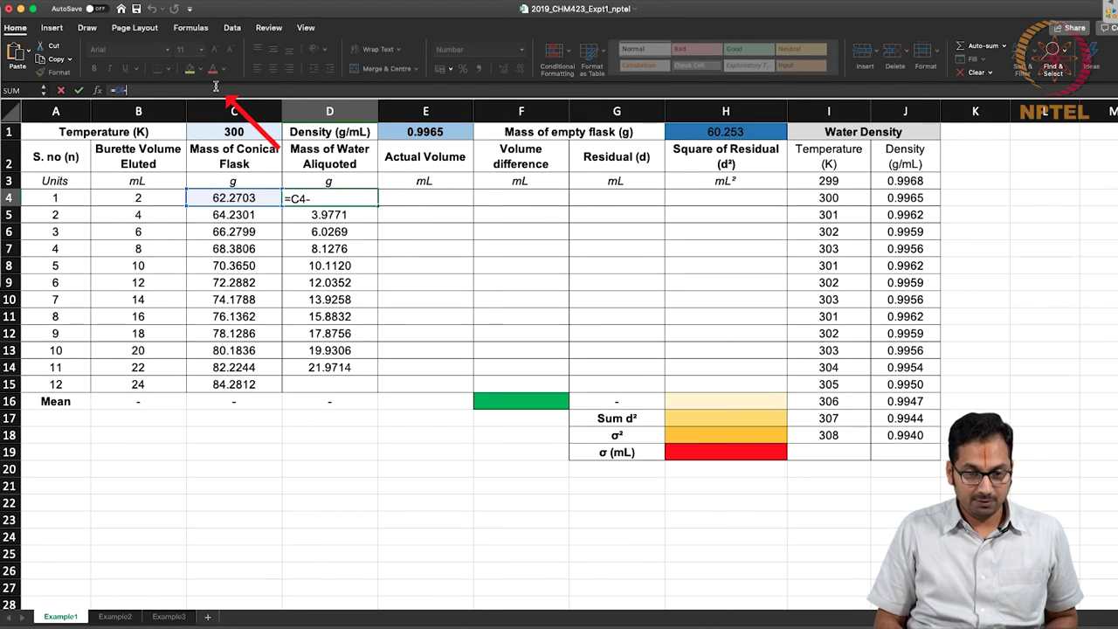
type("H1")
key("Return")
key("Up")
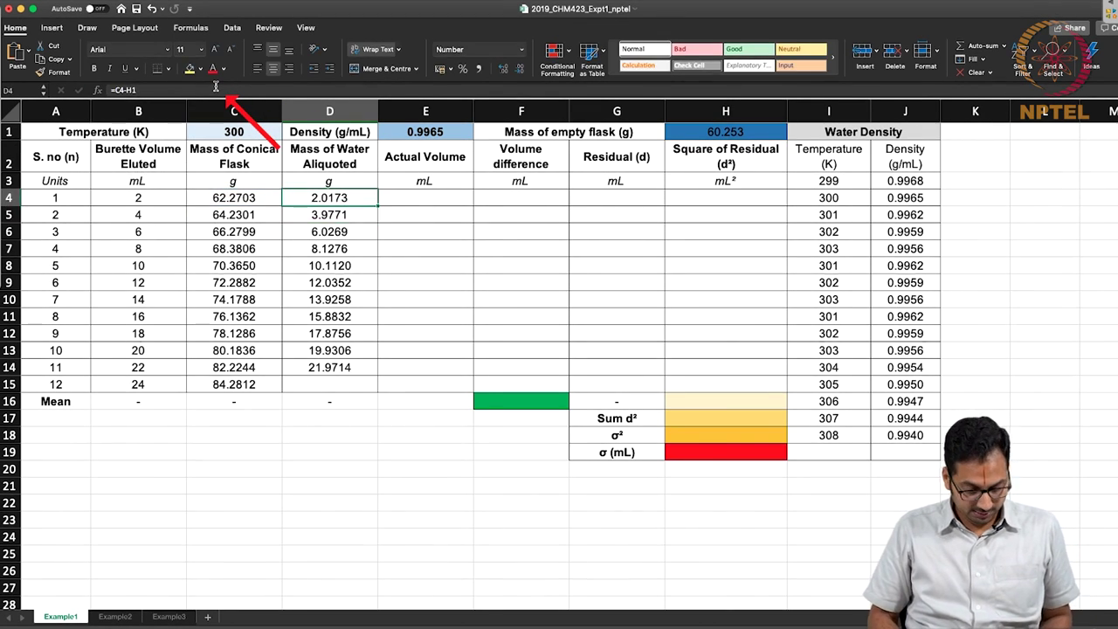
Try copying the relative-reference formula from D4 down through D14
key("shift+Down")
key("shift+Down")
key("shift+Down")
key("shift+Down")
key("shift+Down")
key("shift+Down")
key("shift+Down")
key("shift+Down")
key("shift+Down")
key("shift+Down")
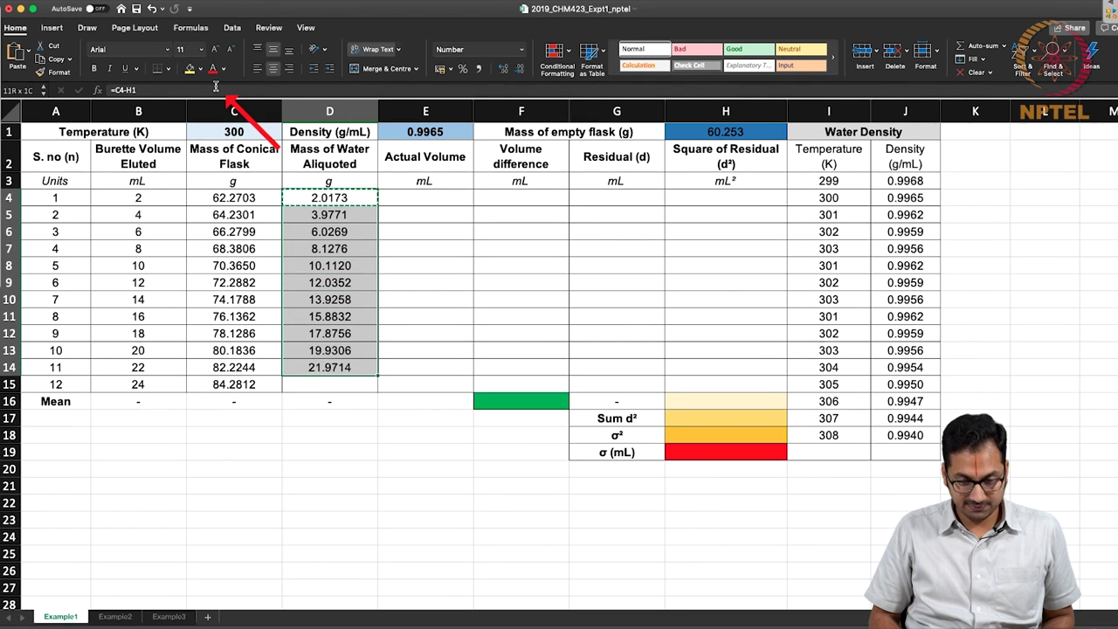
key("ctrl+v")
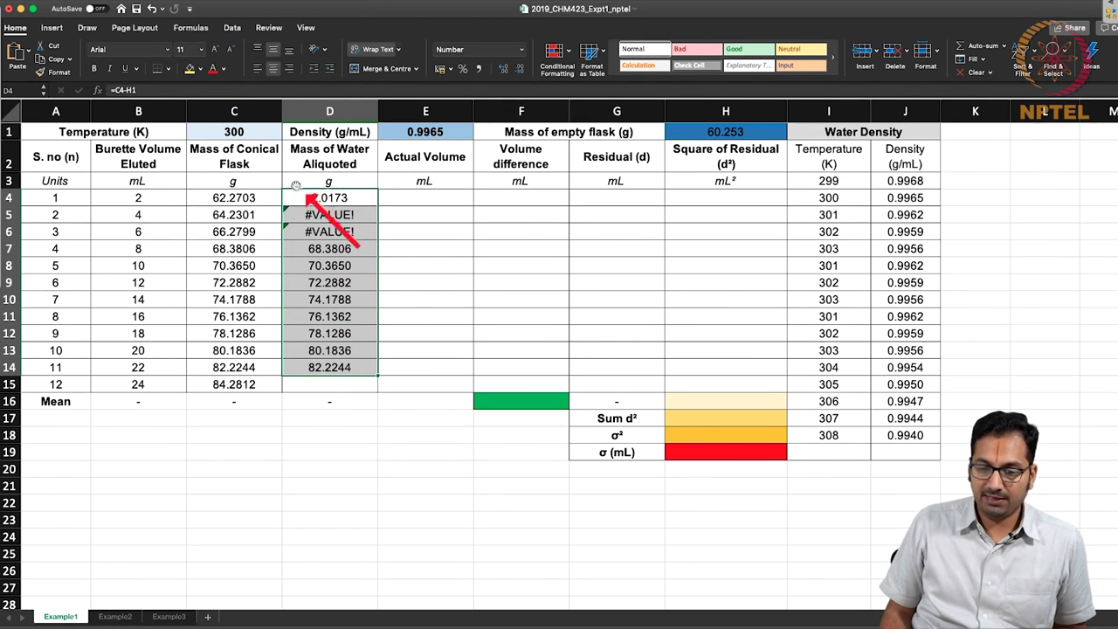
Inspect which cells the copied relative formulas in D5 and D7 refer to, clearing the formula in D5
double_click(307, 212)
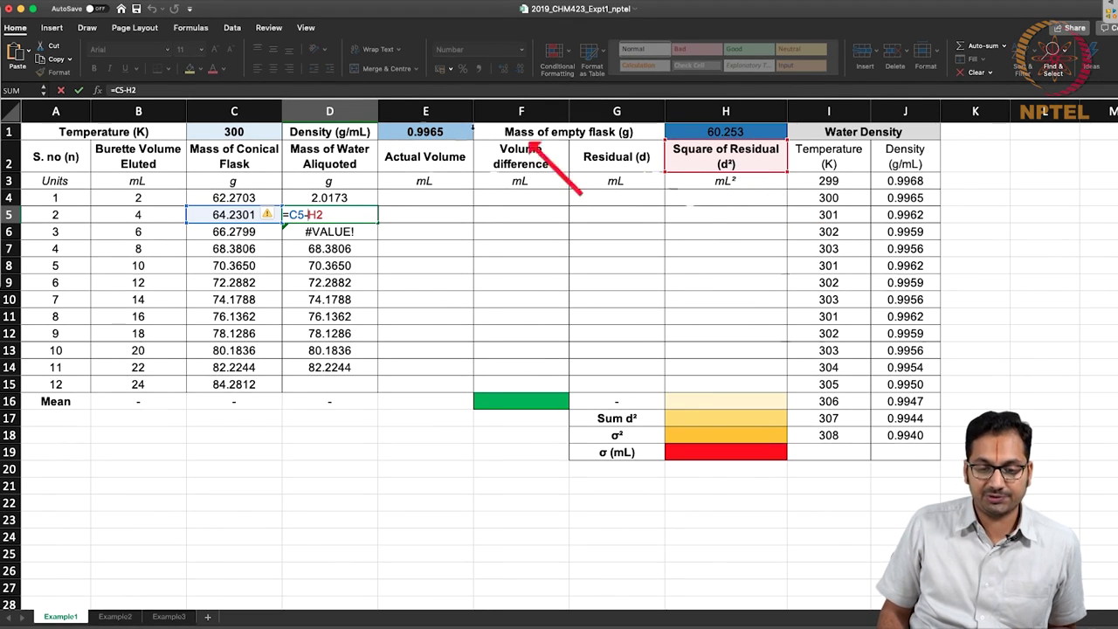
key("BackSpace")
key("BackSpace")
key("BackSpace")
key("BackSpace")
key("BackSpace")
key("BackSpace")
left_click(239, 253)
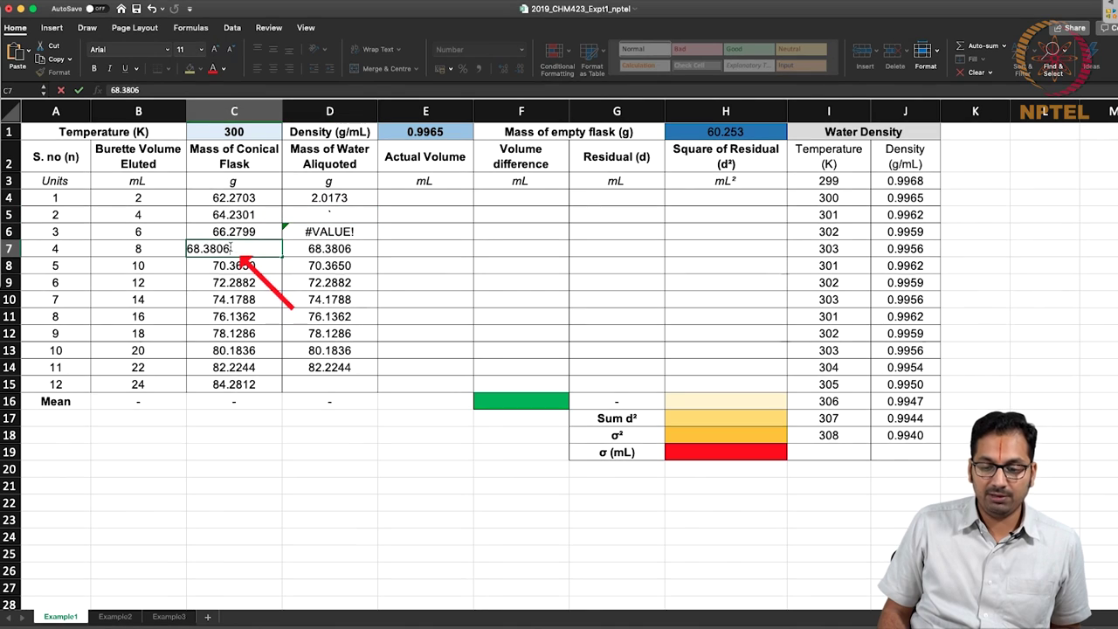
double_click(346, 253)
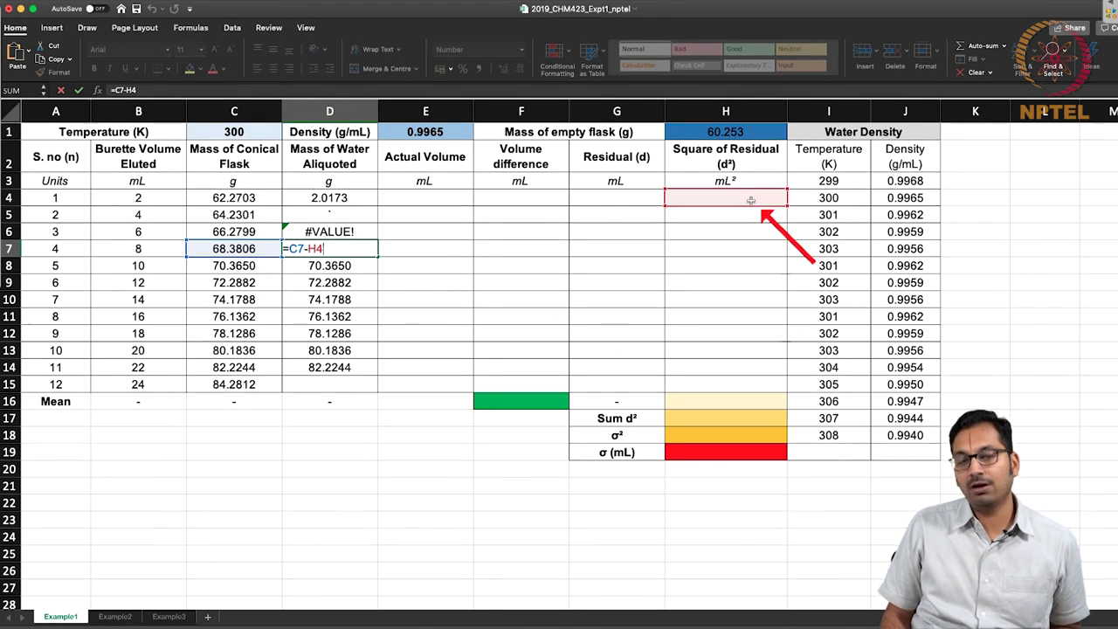
key("Escape")
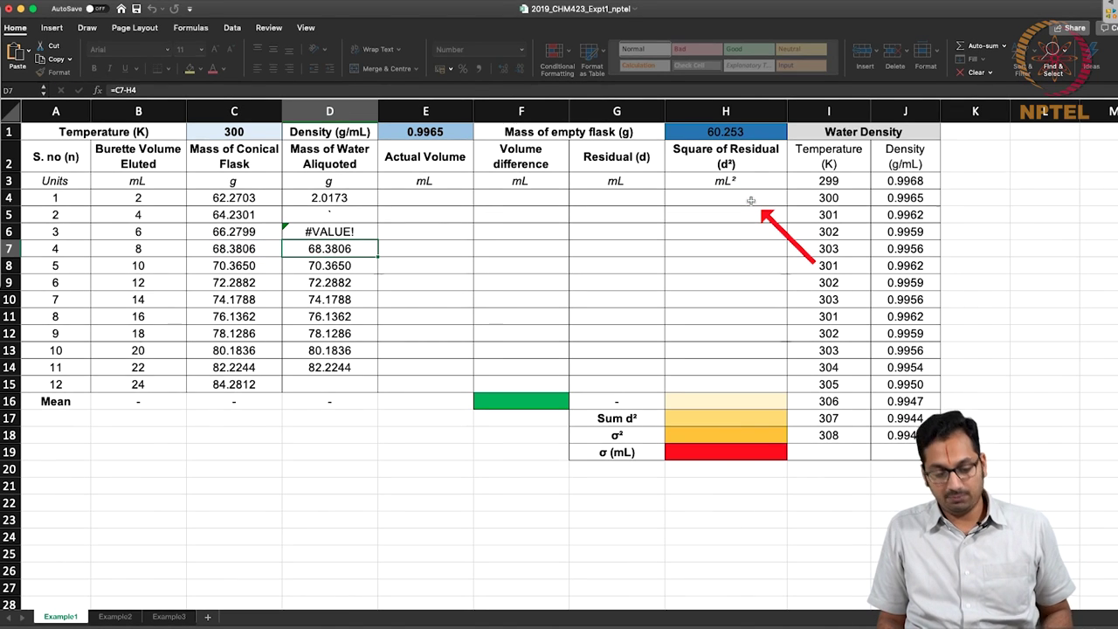
Undo the relative-reference changes in column D back to the formula =C4-$H$1 in D4
key("Up")
key("Up")
key("Up")
key("ctrl+c")
key("ctrl+shift+Down")
key("ctrl+v")
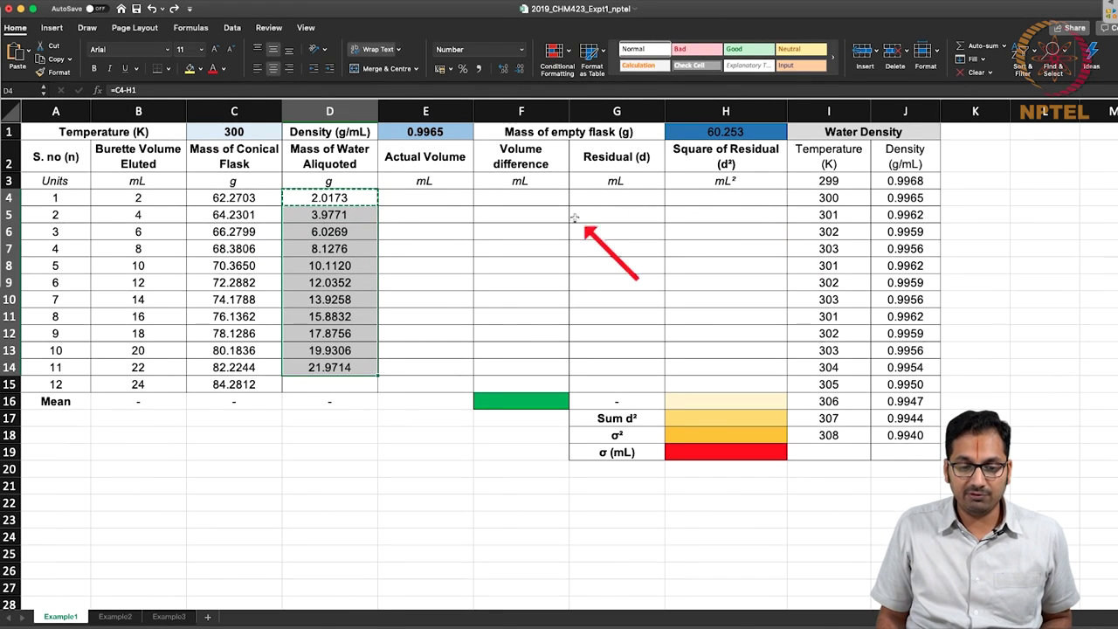
key("ctrl+z")
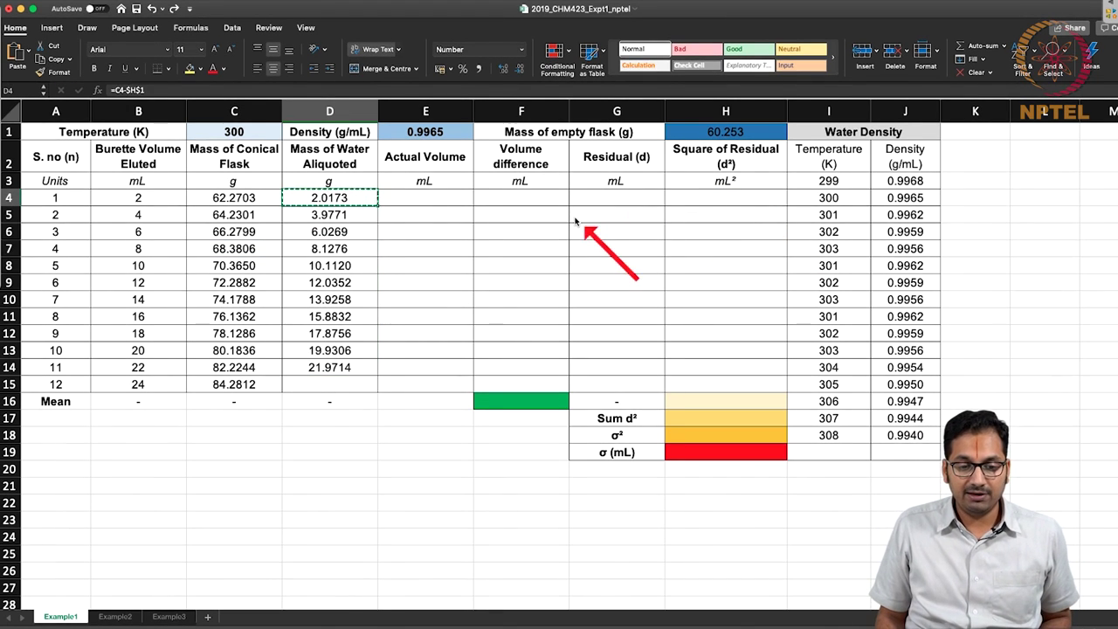
Check the absolute reference to the empty flask mass in the formulas of D4 and D6
double_click(361, 194)
key("Escape")
double_click(341, 232)
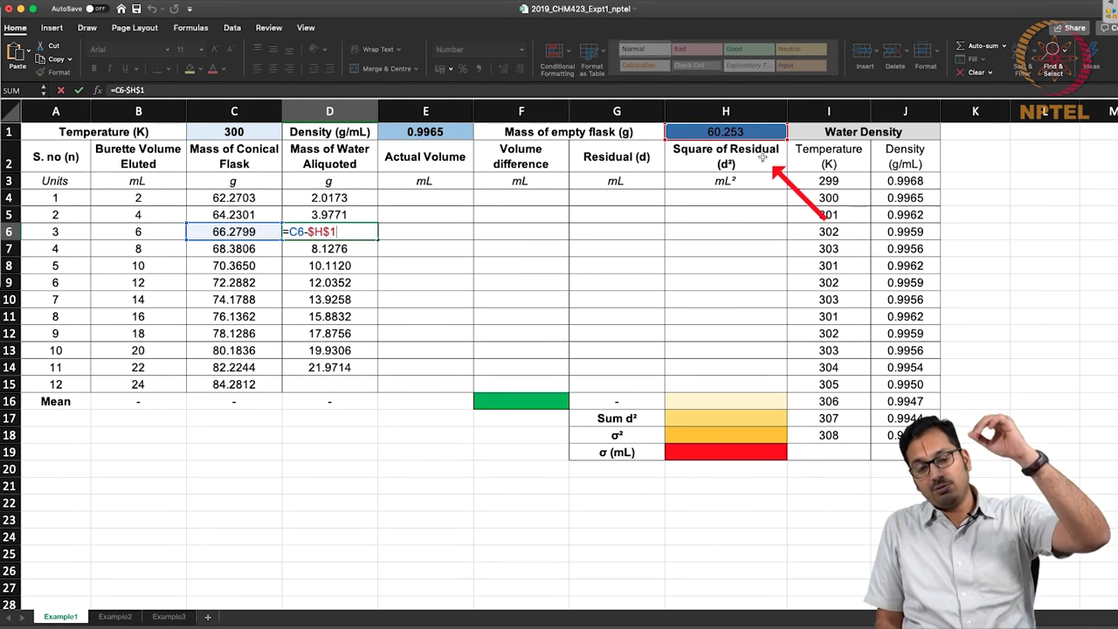
key("Escape")
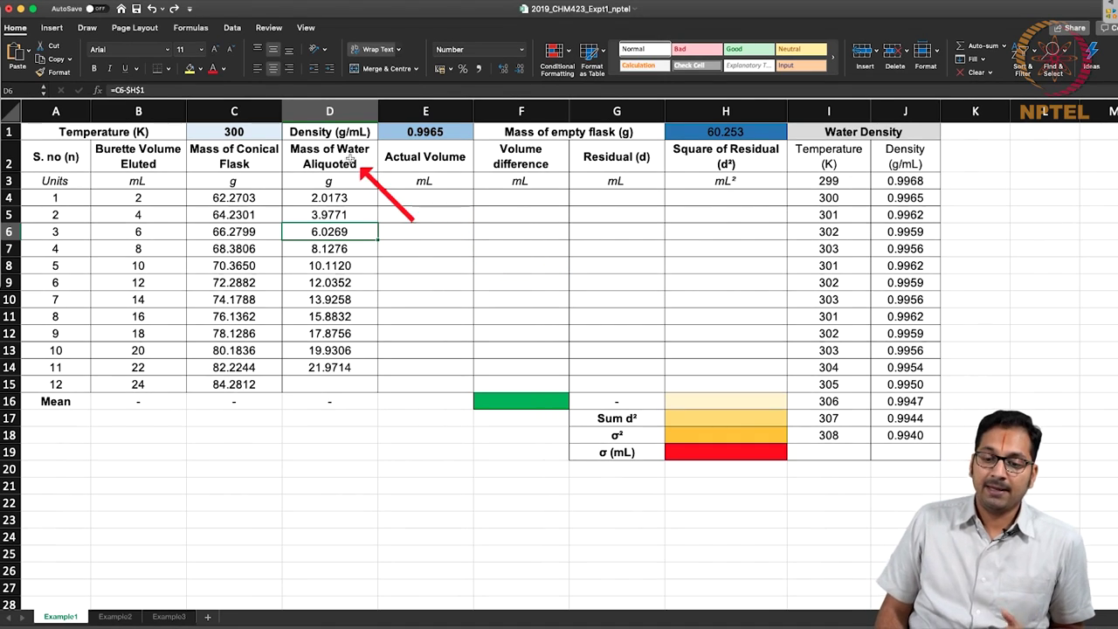
Review the mass of water heading, the density in E1 and the burette volumes in B4:B15
left_click(353, 164)
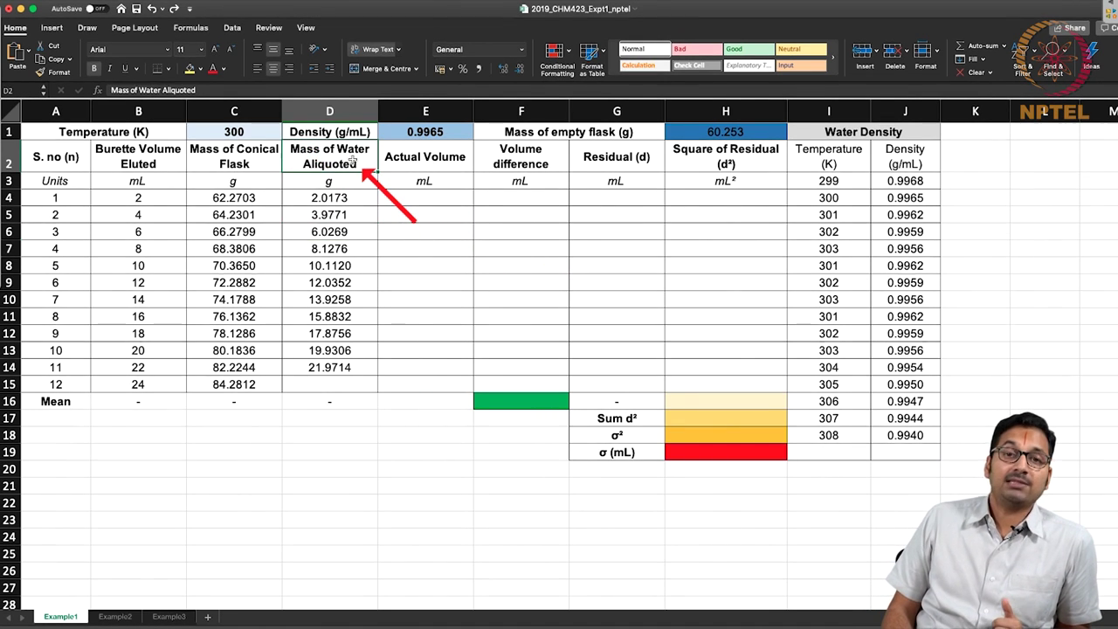
left_click(427, 136)
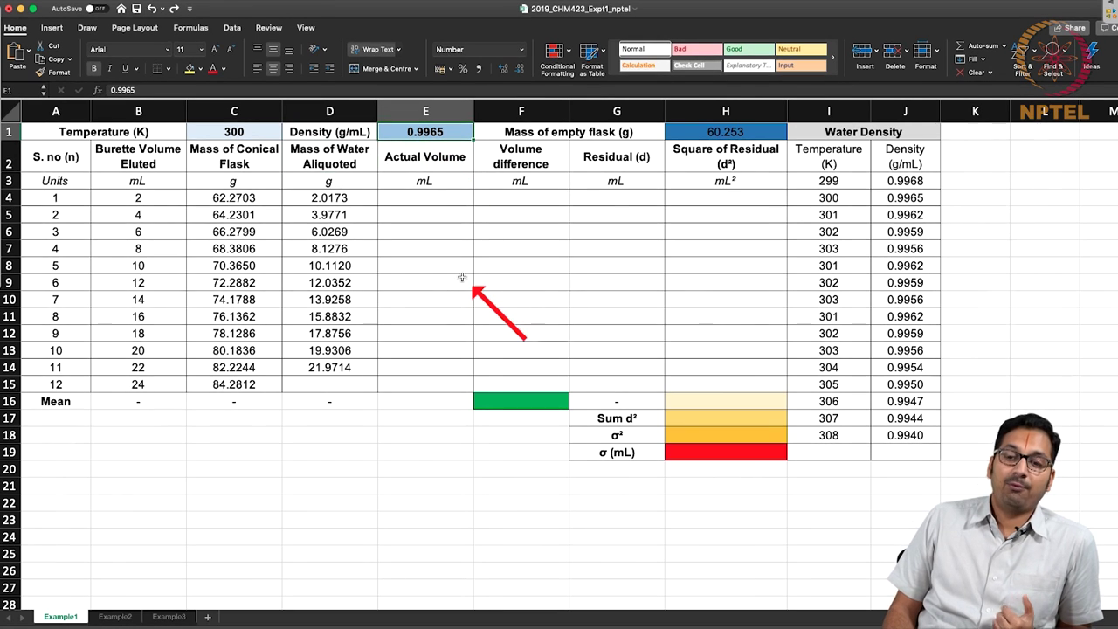
left_click_drag(158, 199, 114, 382)
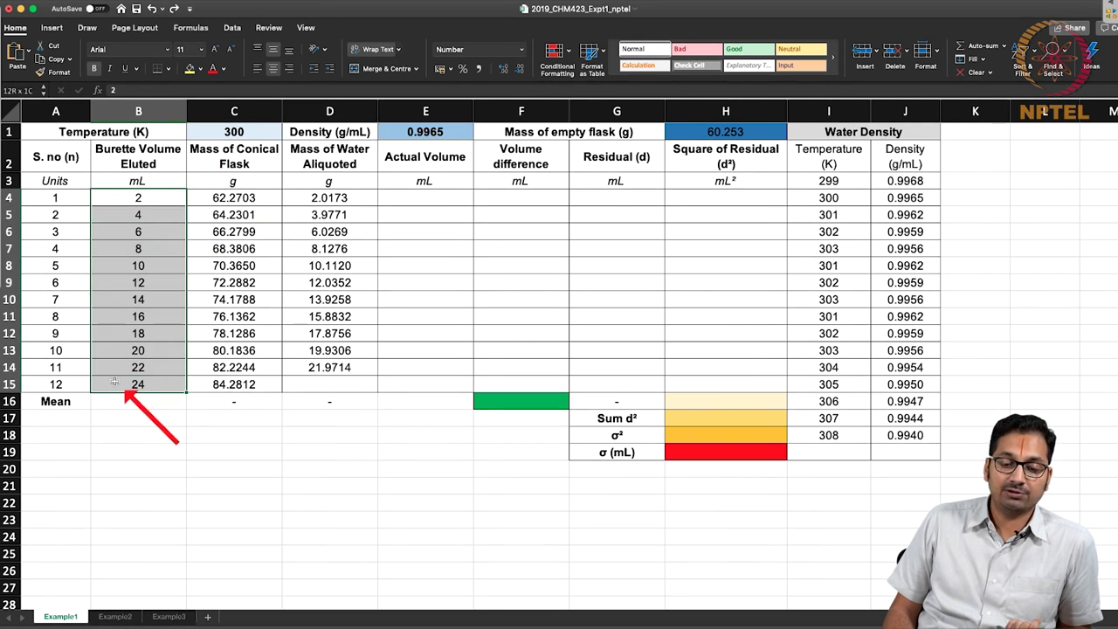
Calculate the first actual volume in E4 with the formula =D4*E1
double_click(455, 203)
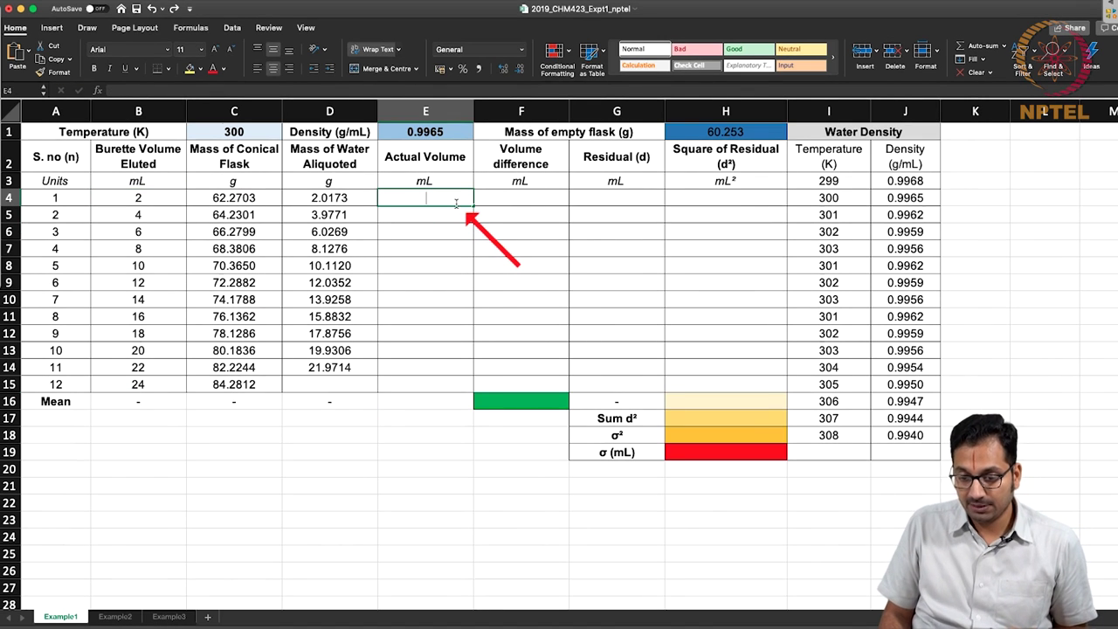
type("=")
left_click(355, 198)
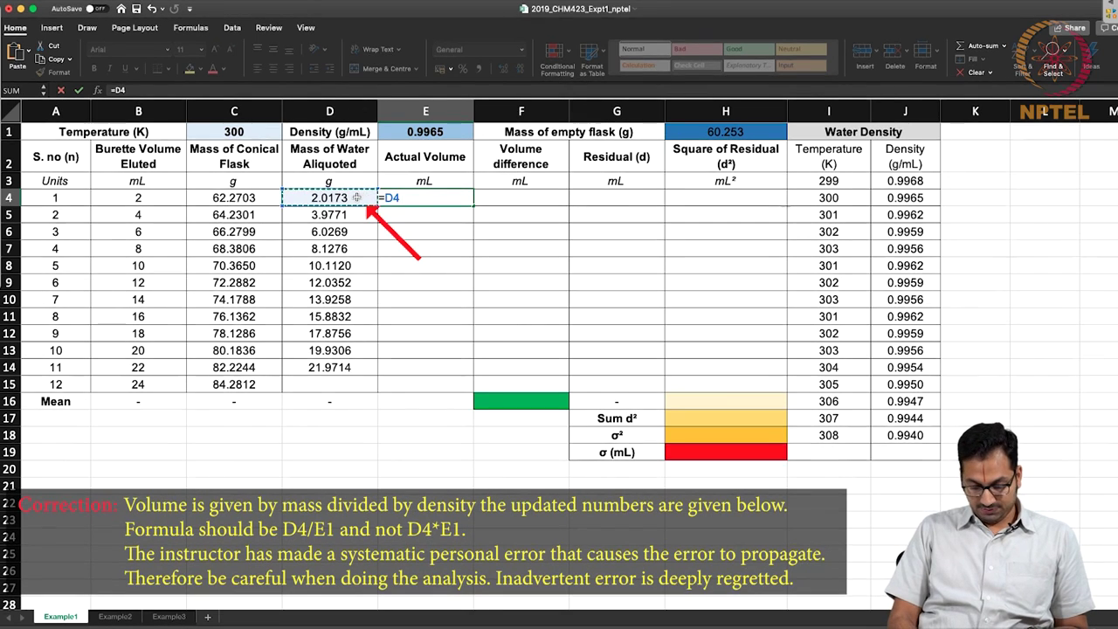
left_click(420, 131)
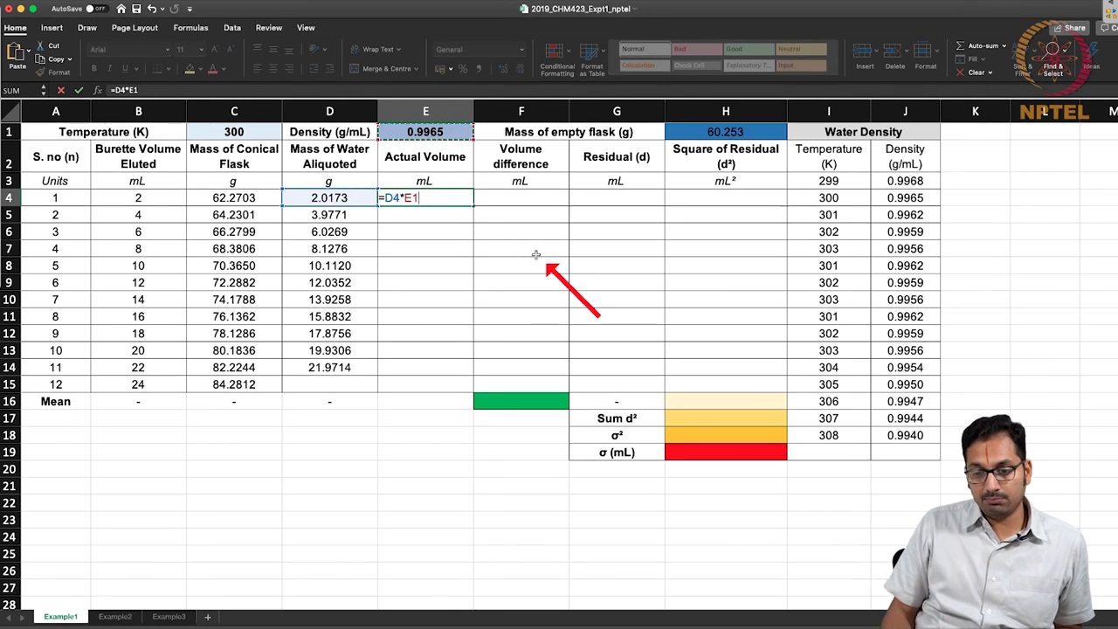
left_click(536, 254)
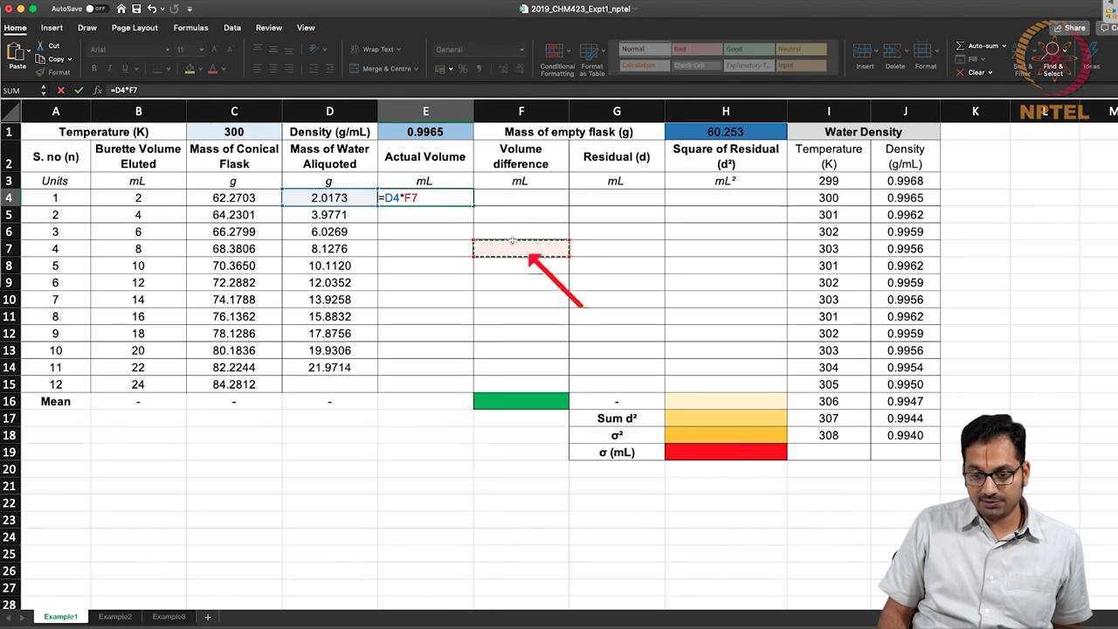
left_click(449, 133)
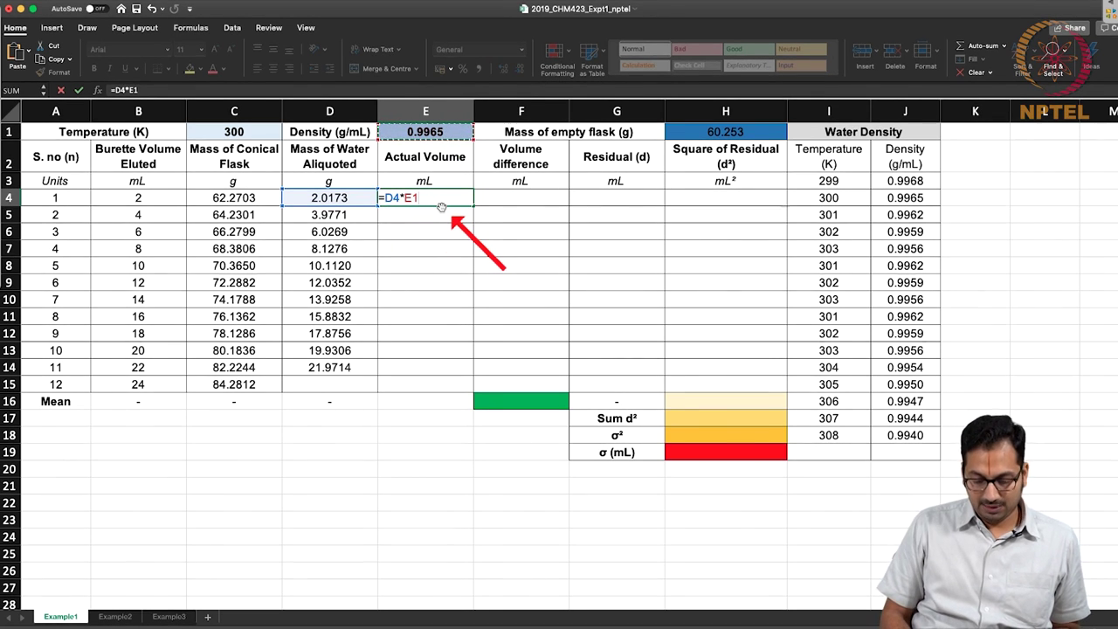
key("Return")
Copy the actual volume formula from E4 down through E14 and select E5 to check its references
key("Up")
key("super+c")
key("shift+Down")
key("shift+Down")
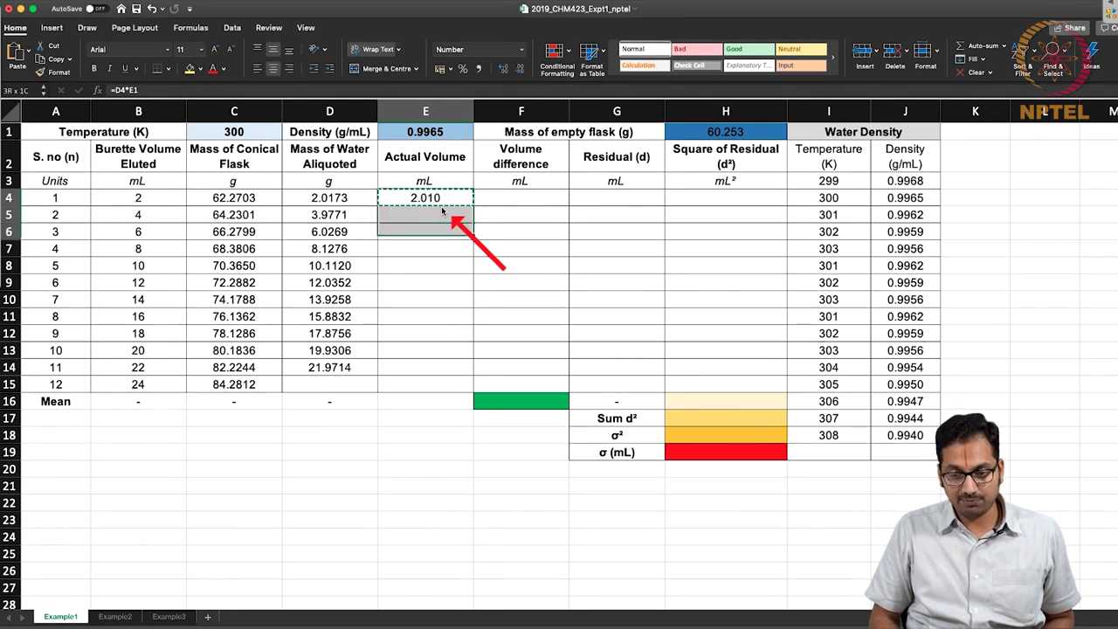
key("shift+Down")
key("shift+Down")
key("shift+Down")
key("shift+Down")
key("shift+Down")
key("shift+Down")
key("shift+Down")
key("shift+Down")
key("super+v")
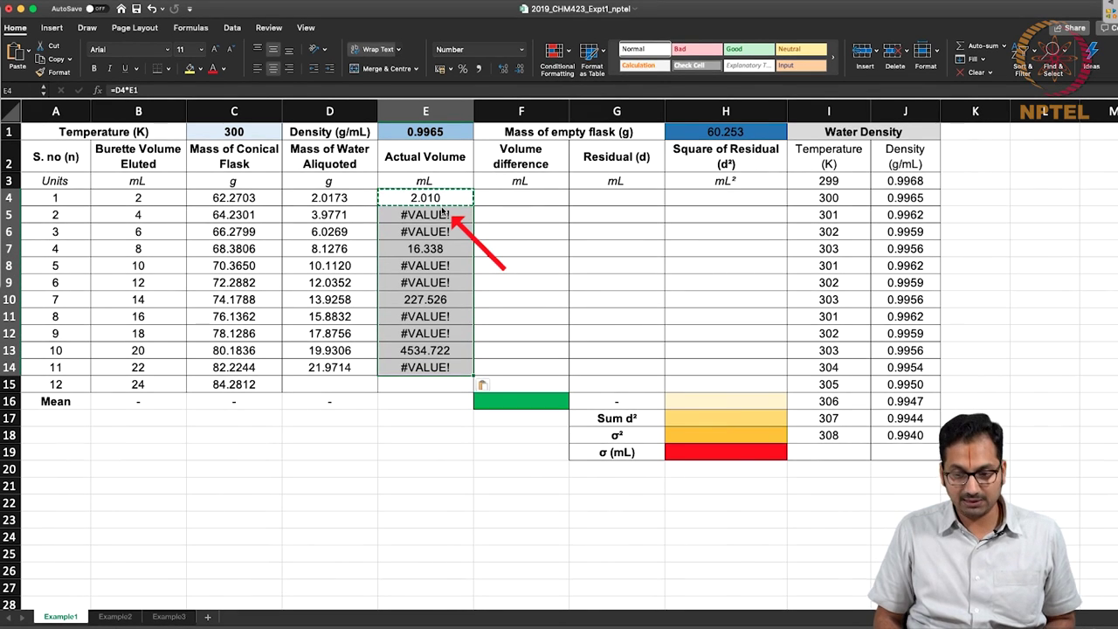
left_click(441, 214)
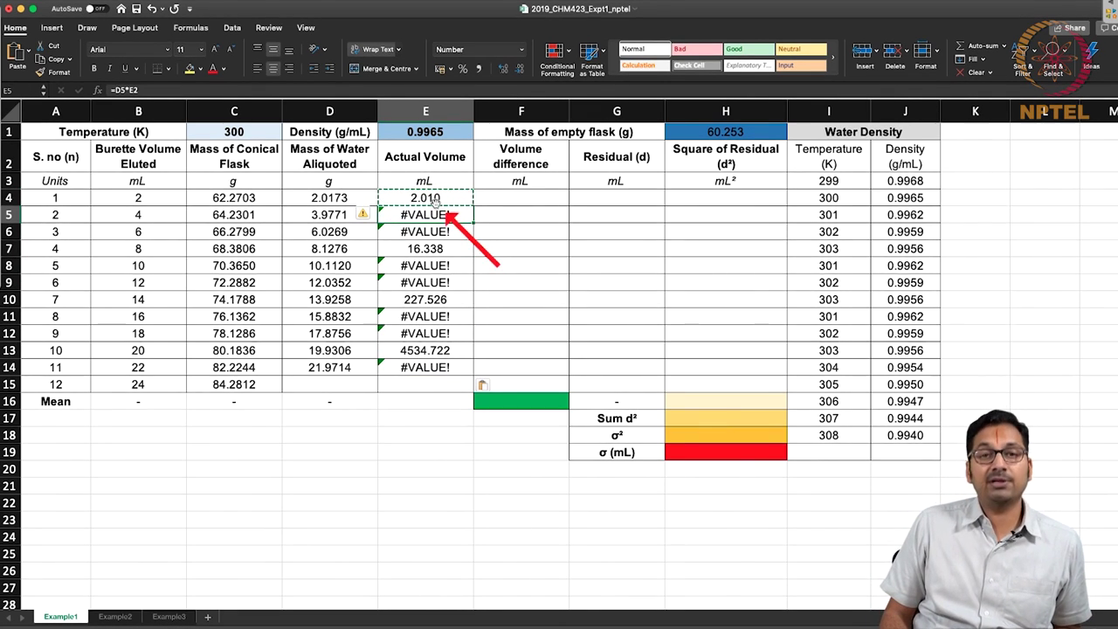
Make the density reference absolute in the first actual volume formula, changing E4 to =D4*$E$1
left_click(352, 214)
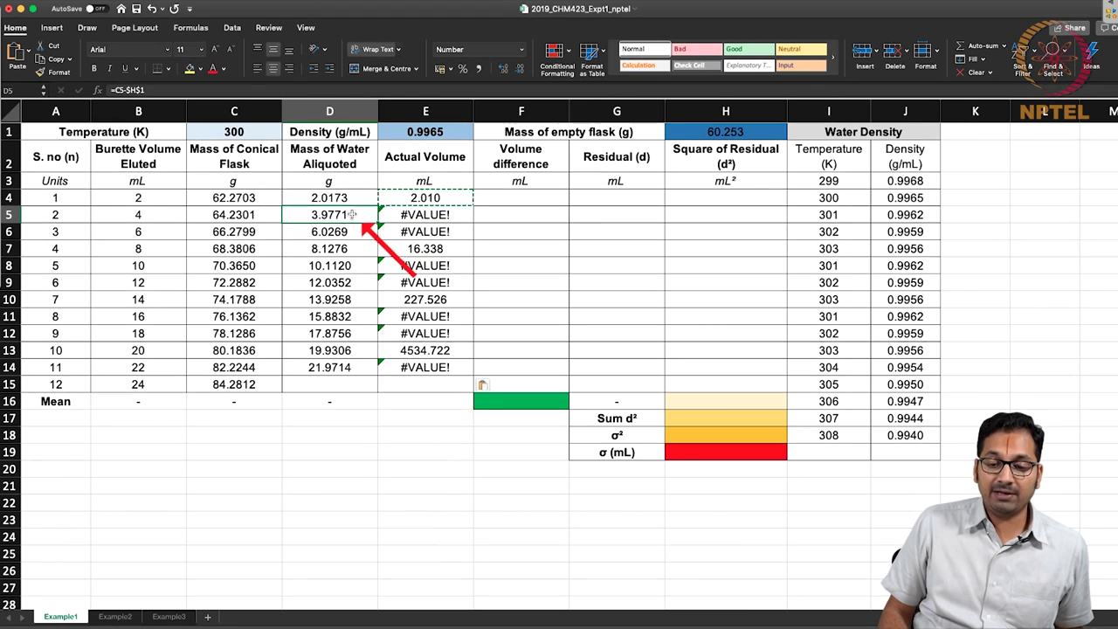
left_click(441, 132)
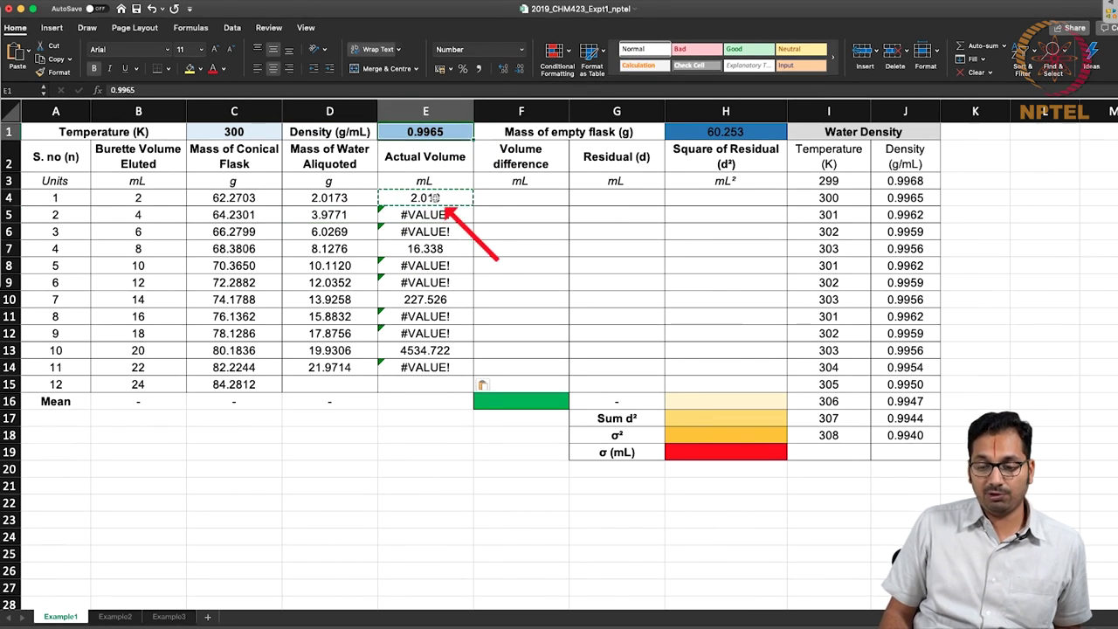
double_click(435, 198)
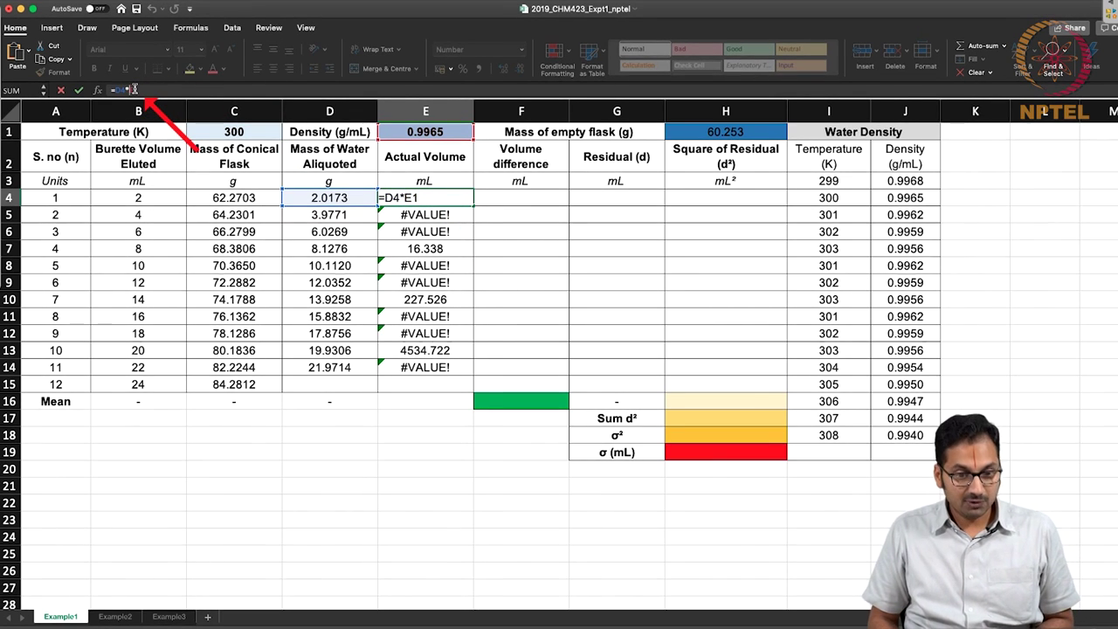
type("$E$")
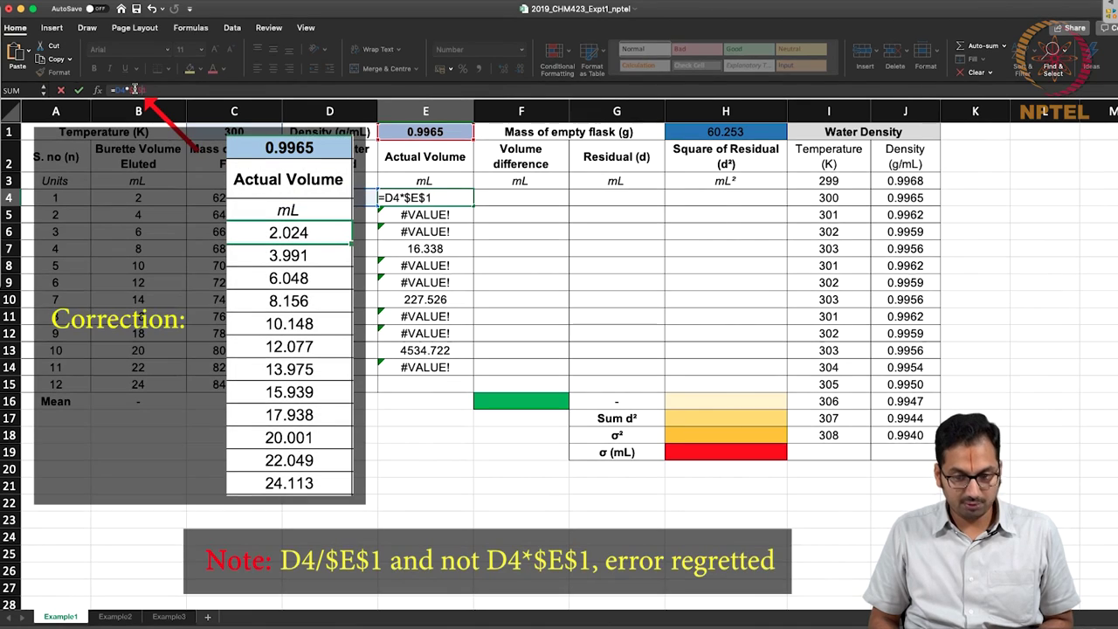
key("ctrl+Return")
Copy the corrected actual volume formula from E4 down through E14 and check the references in E5
key("super+c")
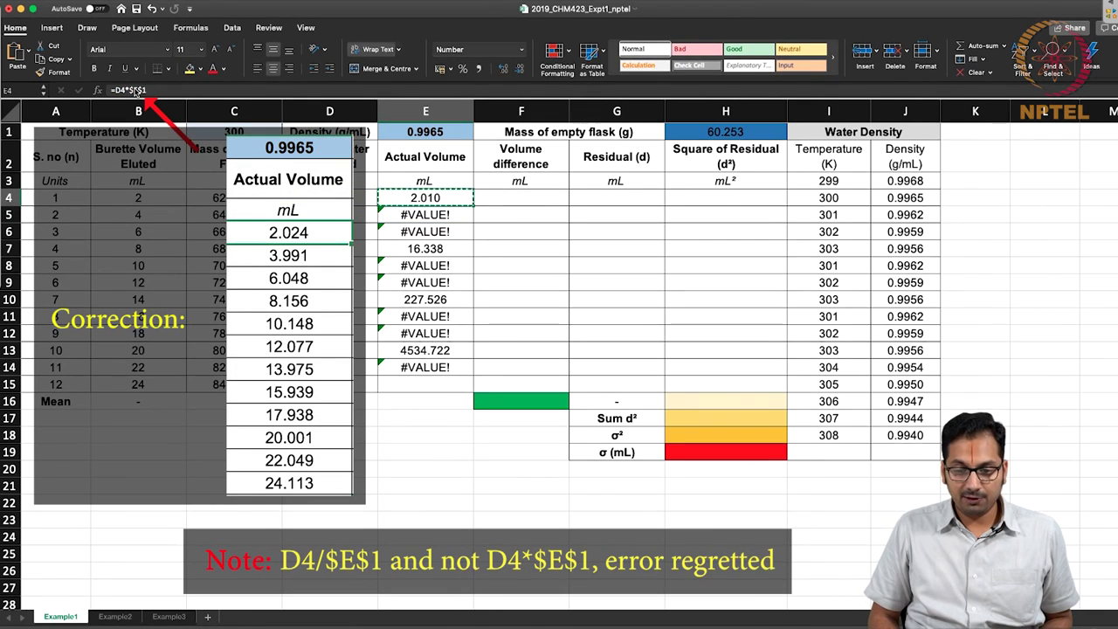
key("shift+super+Down")
key("super+v")
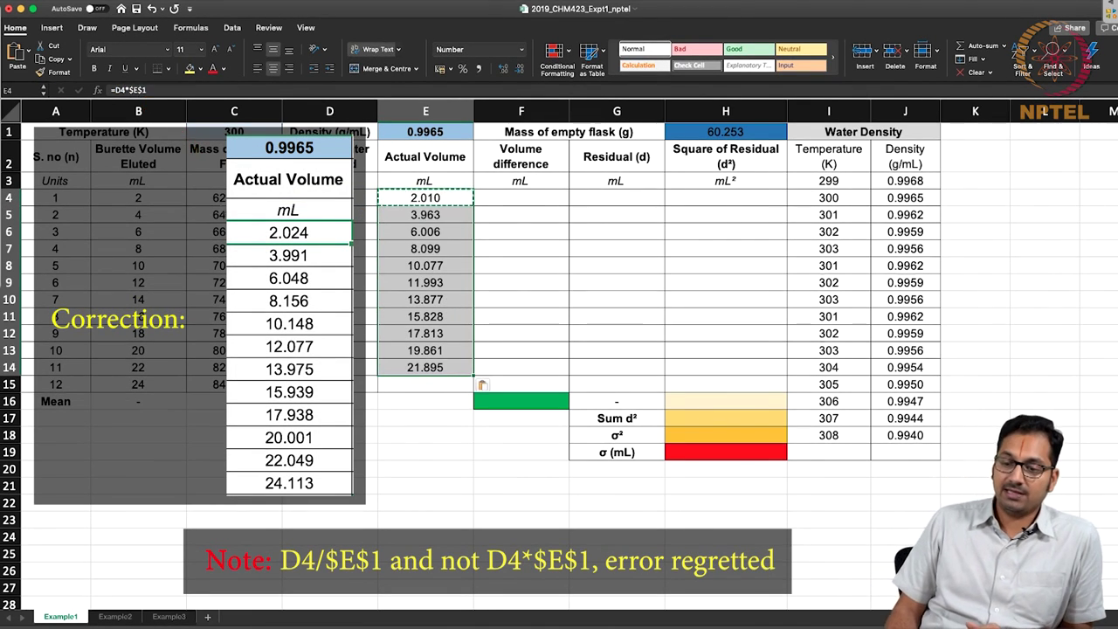
left_click_drag(425, 214, 429, 223)
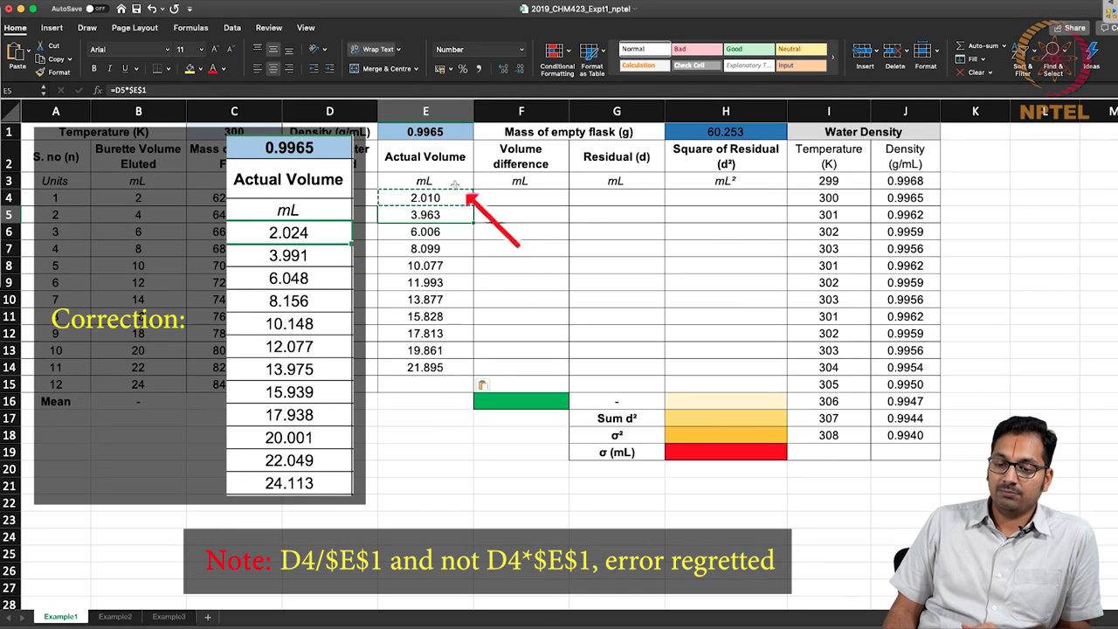
Compare the actual volumes in E4:E14 with the eluted burette volumes in B4:B15
left_click_drag(426, 157, 426, 367)
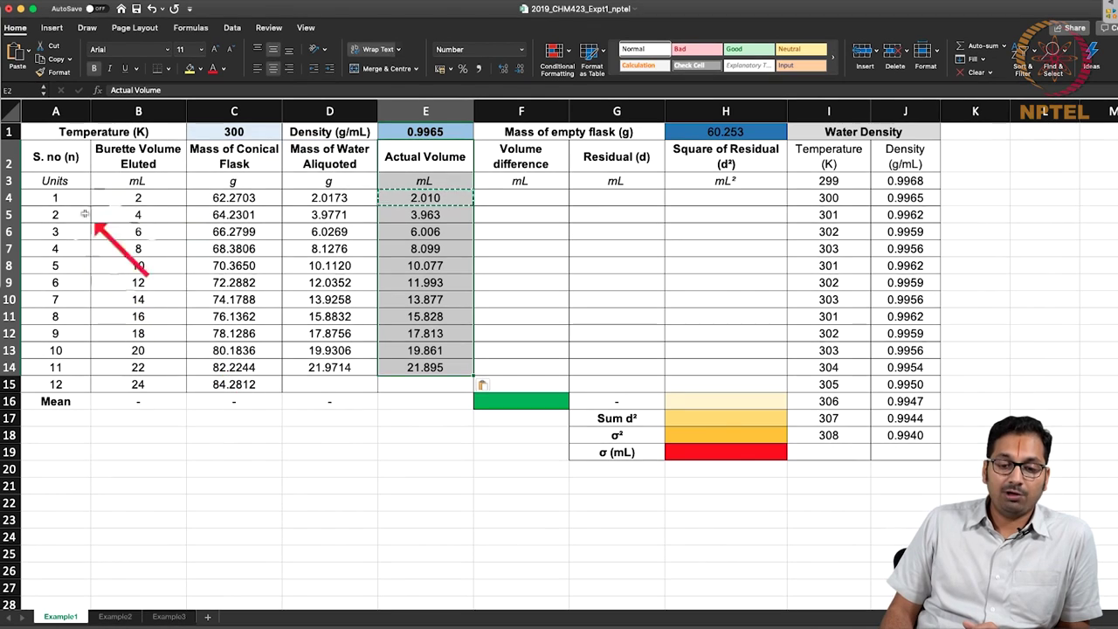
left_click_drag(138, 197, 138, 384)
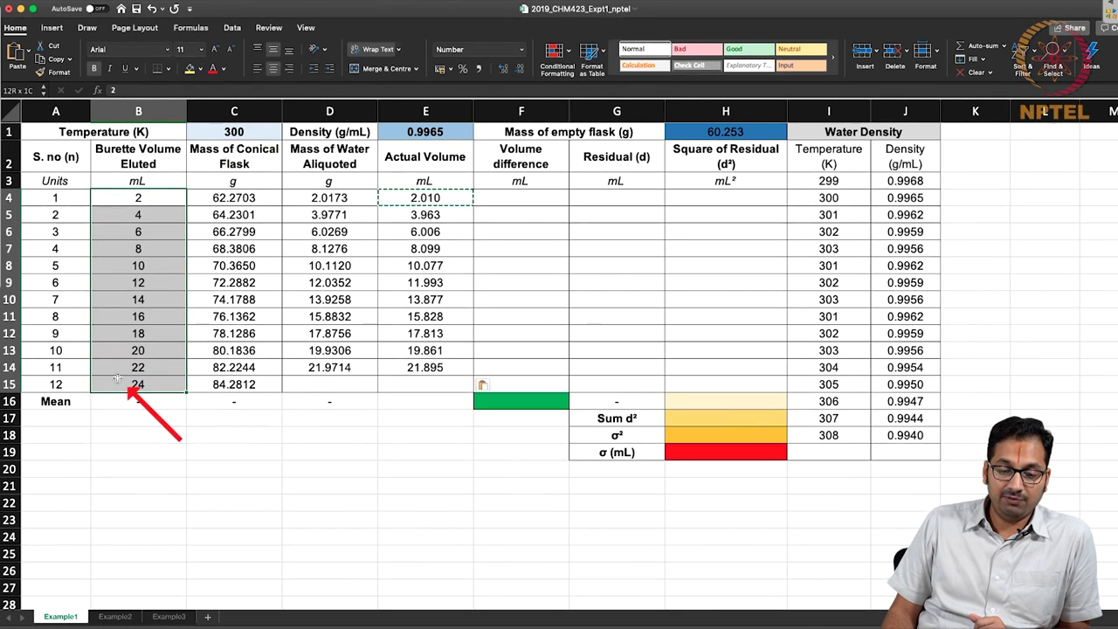
left_click_drag(425, 198, 428, 367)
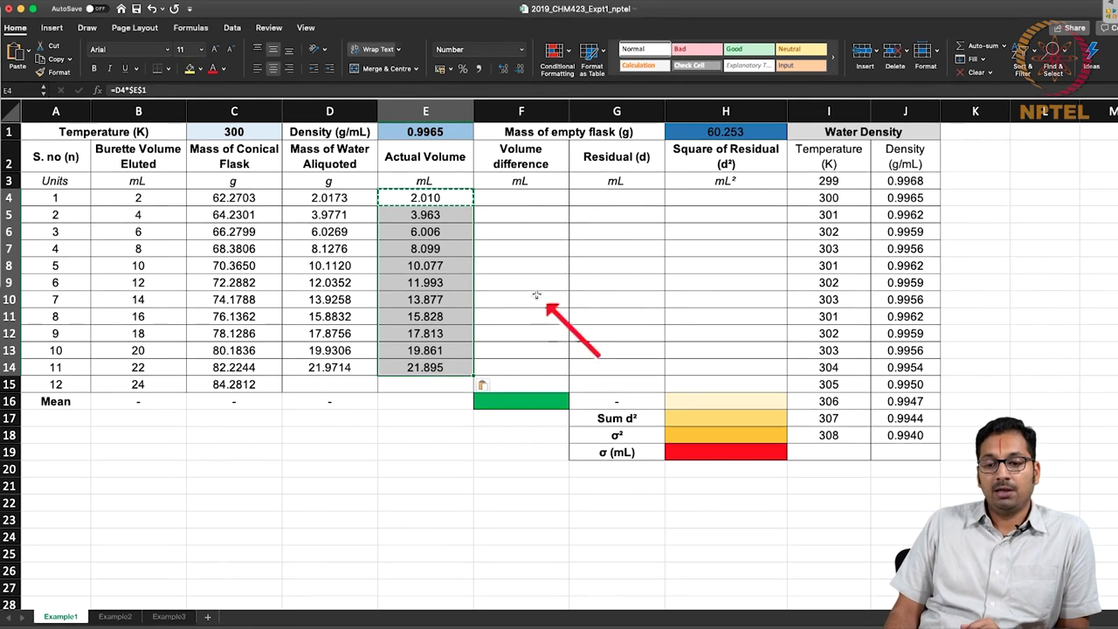
Calculate the first volume difference in F4 with the formula =E4-B4
double_click(543, 197)
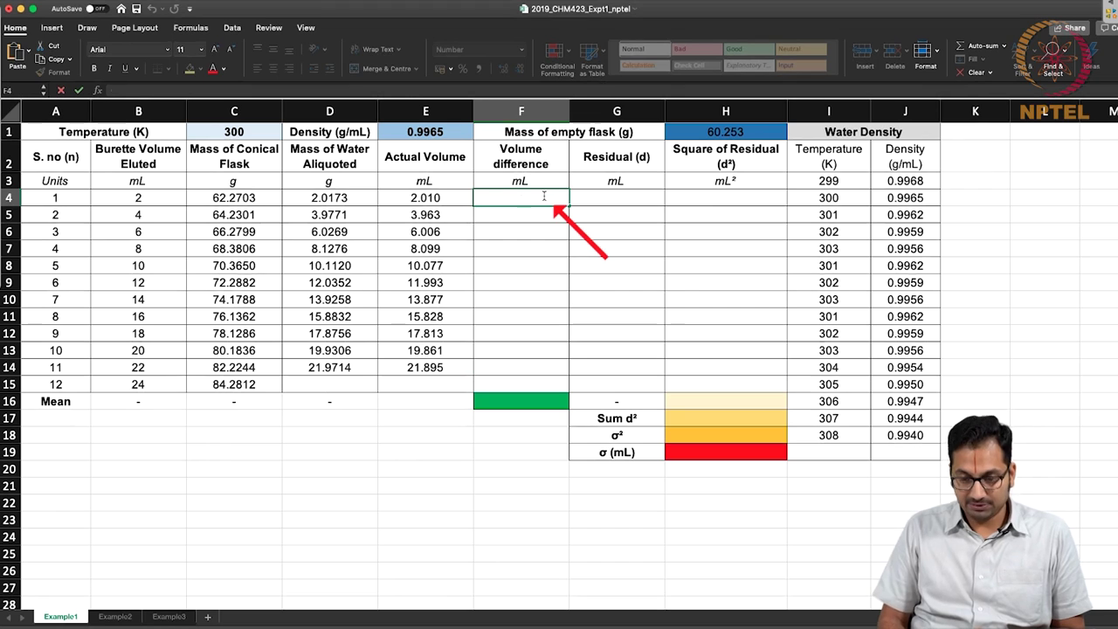
type("=")
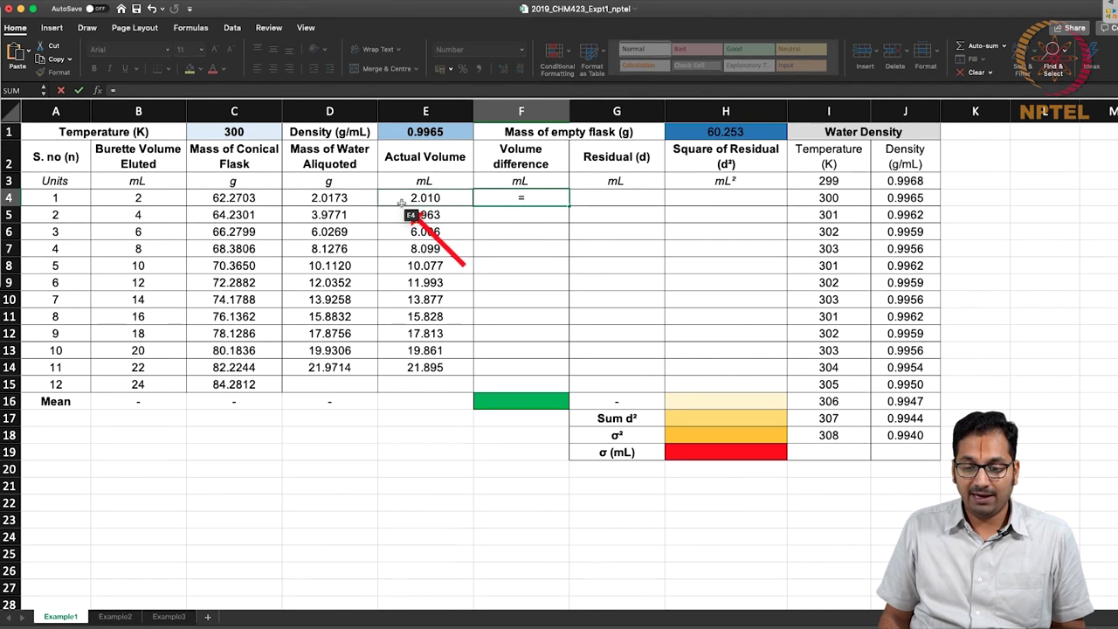
left_click(137, 198)
key("Return")
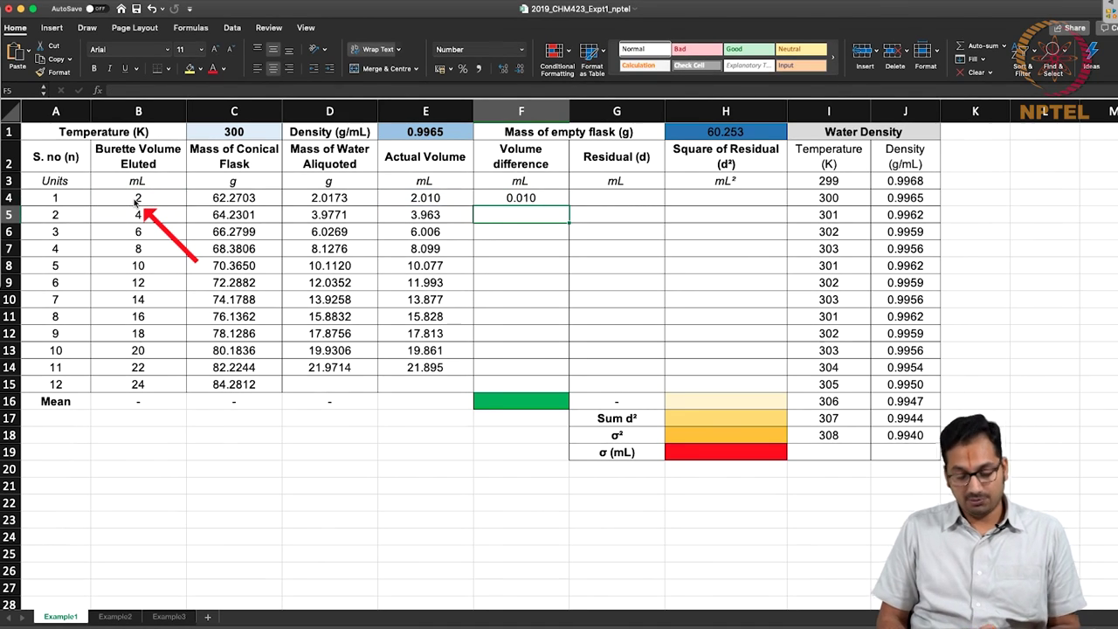
Copy the volume difference formula from F4 down through F14
key("Up")
key("shift+Down")
key("shift+Down")
key("shift+Down")
key("shift+Down")
key("shift+Down")
key("shift+Down")
key("shift+Down")
key("shift+Down")
key("shift+Down")
key("shift+Down")
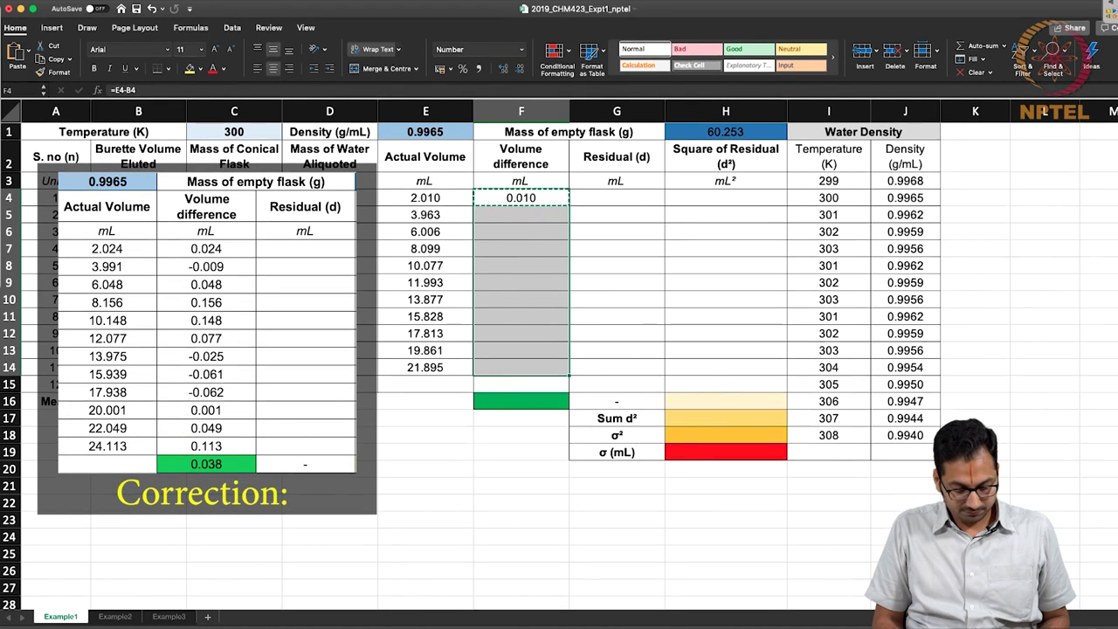
key("super+v")
Copy the mass of water and actual volume formulas from D14:E14 into row 15
key("Left")
key("Left")
key("Down")
key("Down")
key("Down")
key("Down")
key("Down")
key("Down")
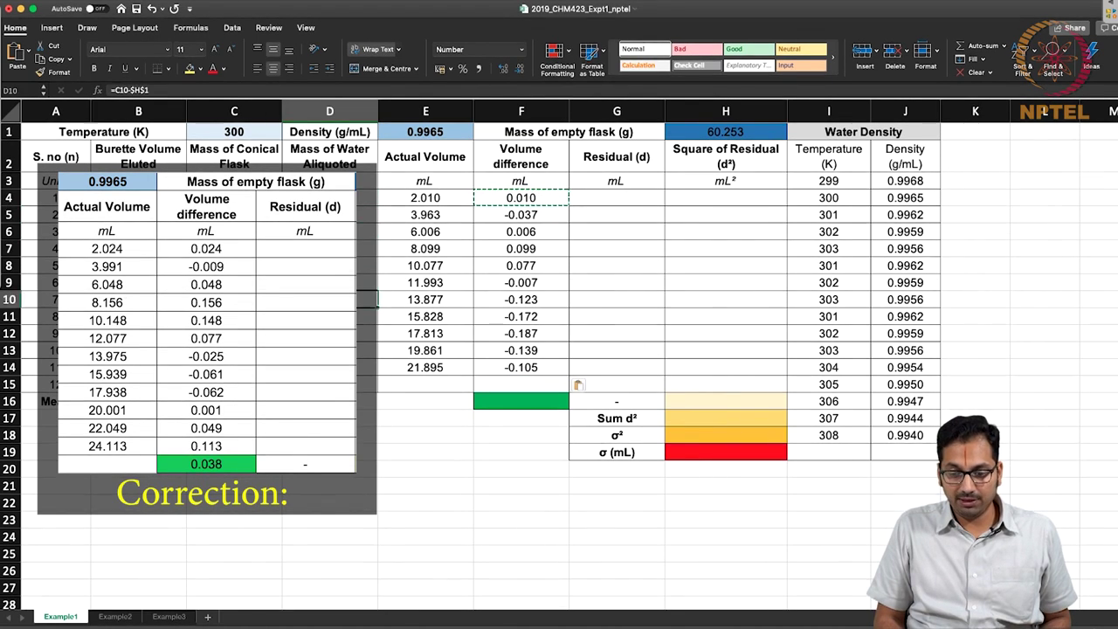
key("Down")
key("Down")
key("Down")
key("Down")
key("shift+Right")
key("super+c")
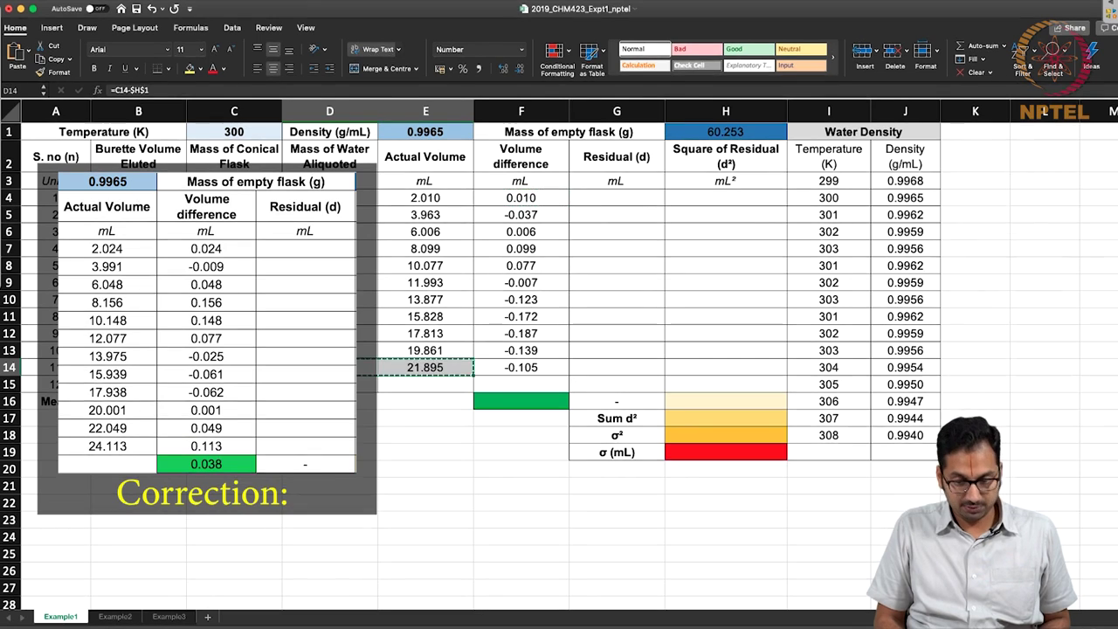
key("Down")
key("super+v")
Copy the volume difference formula from F14 into F15
key("Right")
key("Up")
key("Right")
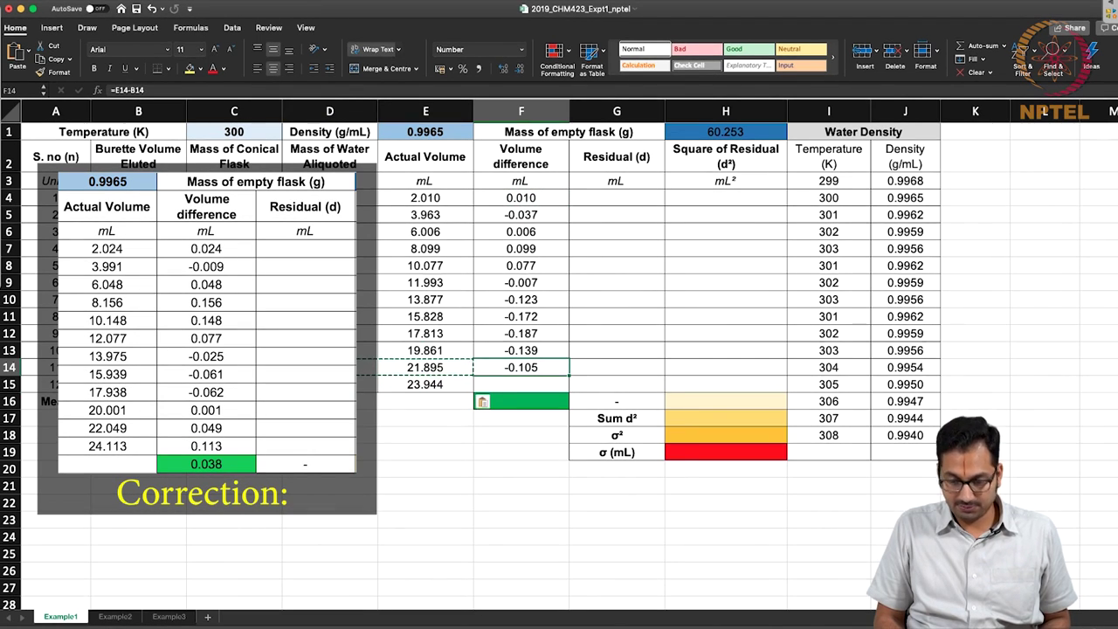
key("super+c")
key("Down")
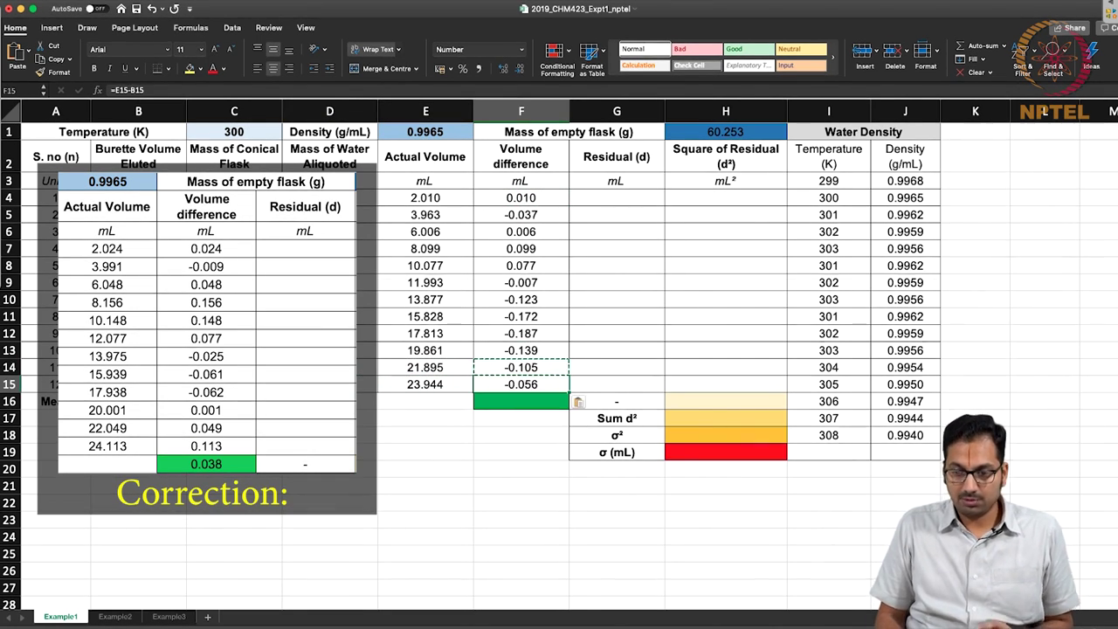
Review the volume differences in F4:F15, especially those in F10:F14
left_click(426, 302)
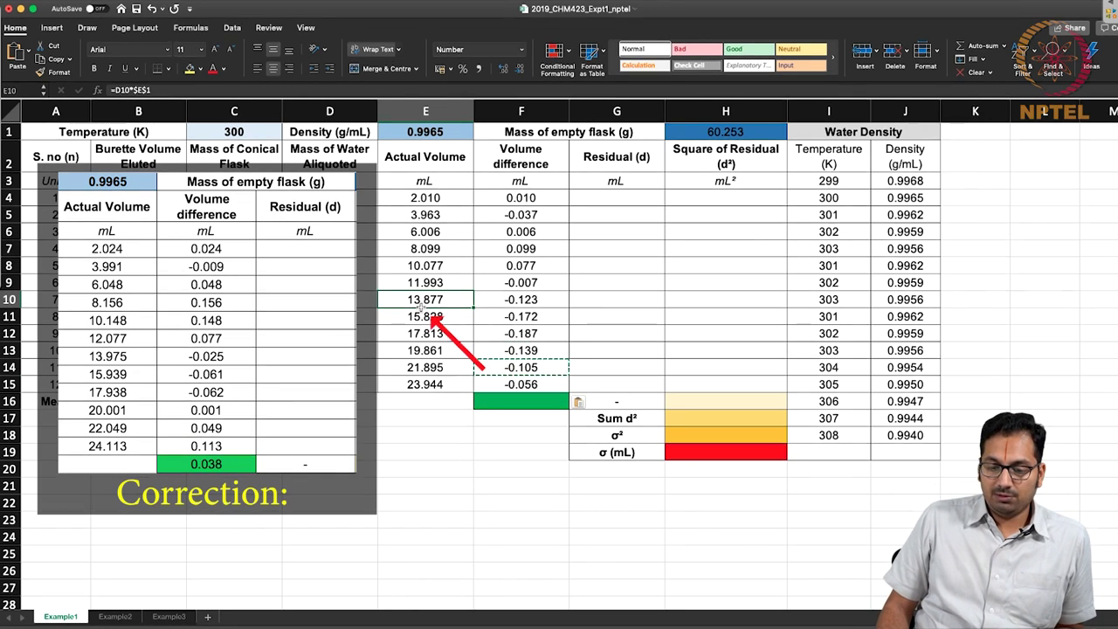
left_click_drag(521, 199, 521, 389)
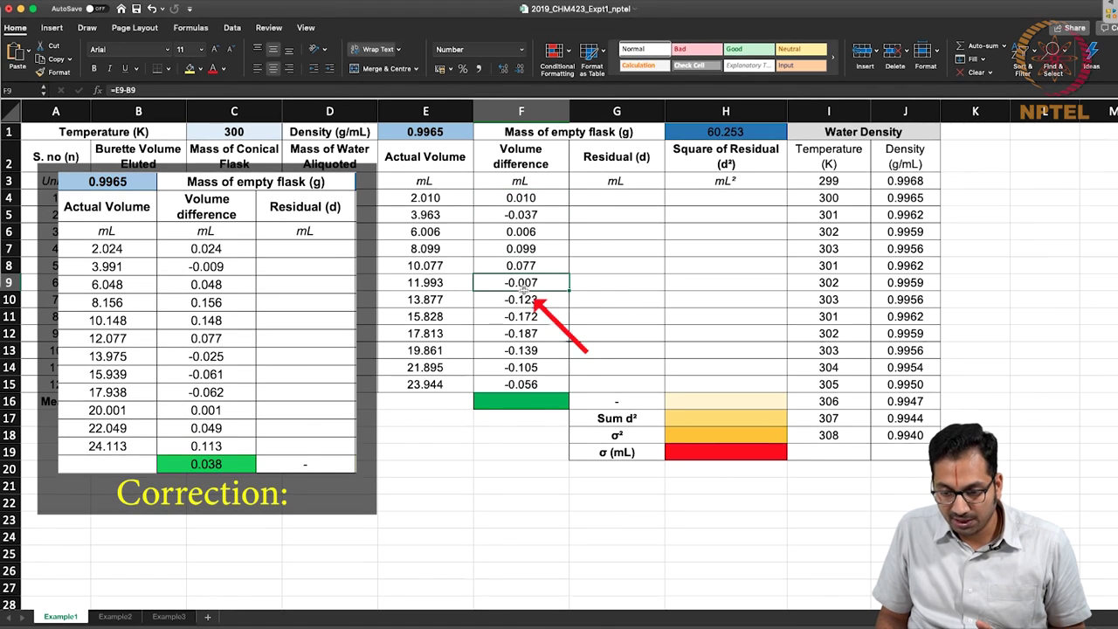
left_click_drag(531, 300, 519, 373)
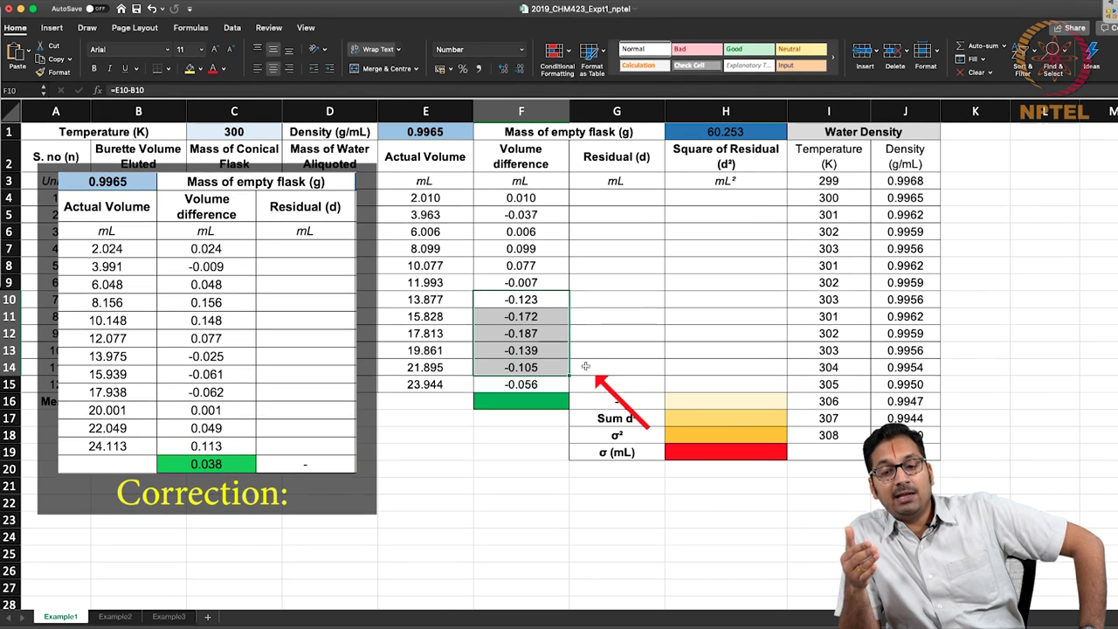
Calculate the mean volume difference in F16 with the formula =AVERAGE(F4:F15)
left_click(538, 402)
double_click(538, 402)
type("=")
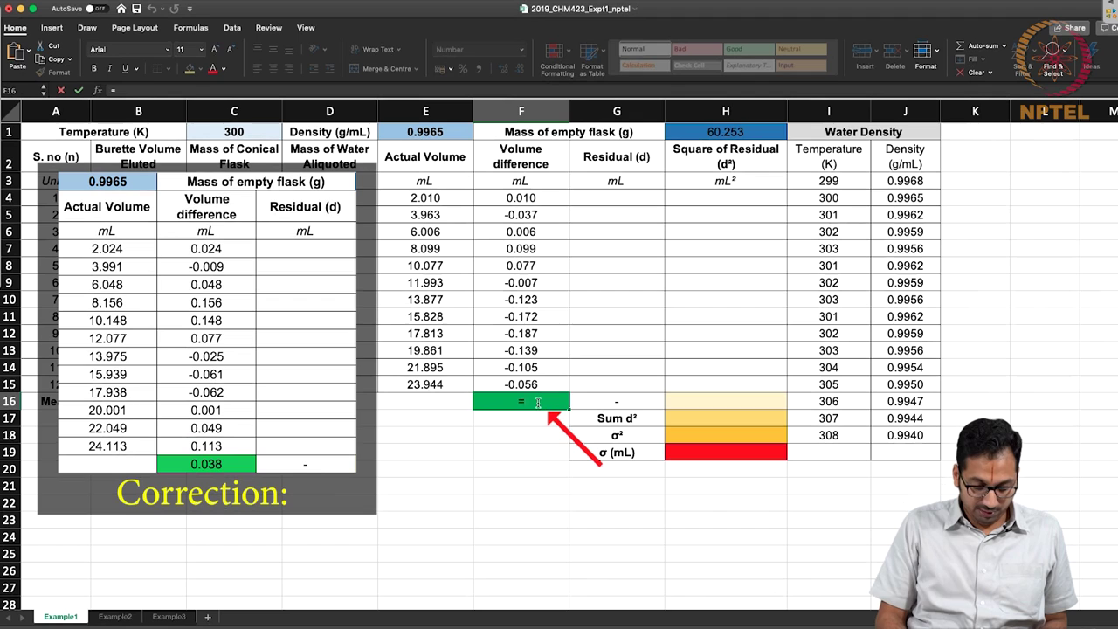
type("average")
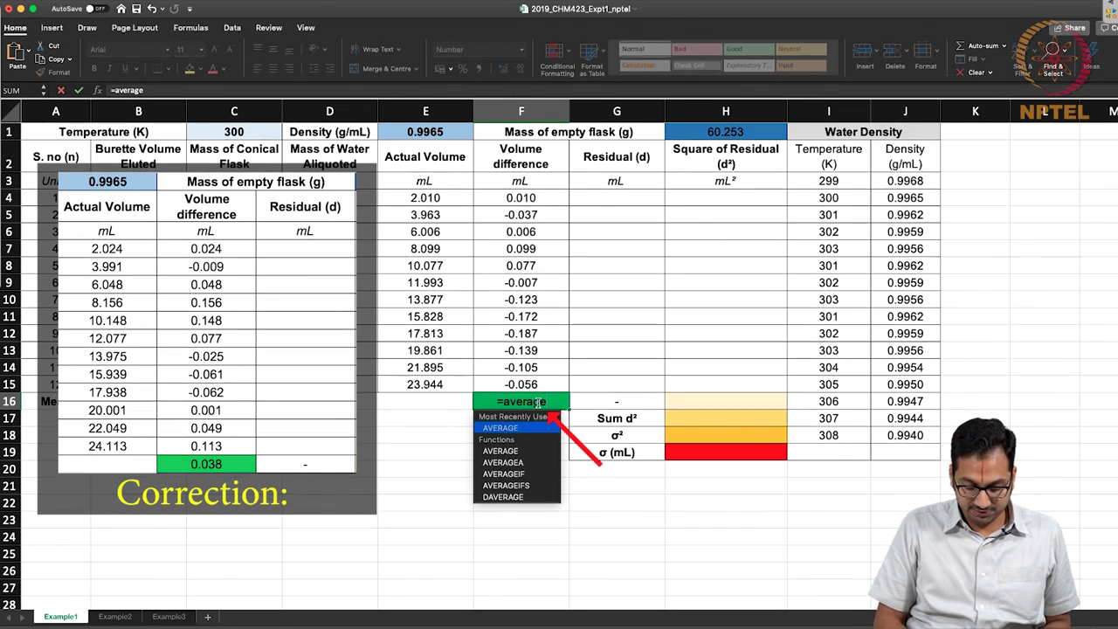
type("(")
left_click_drag(519, 199, 521, 384)
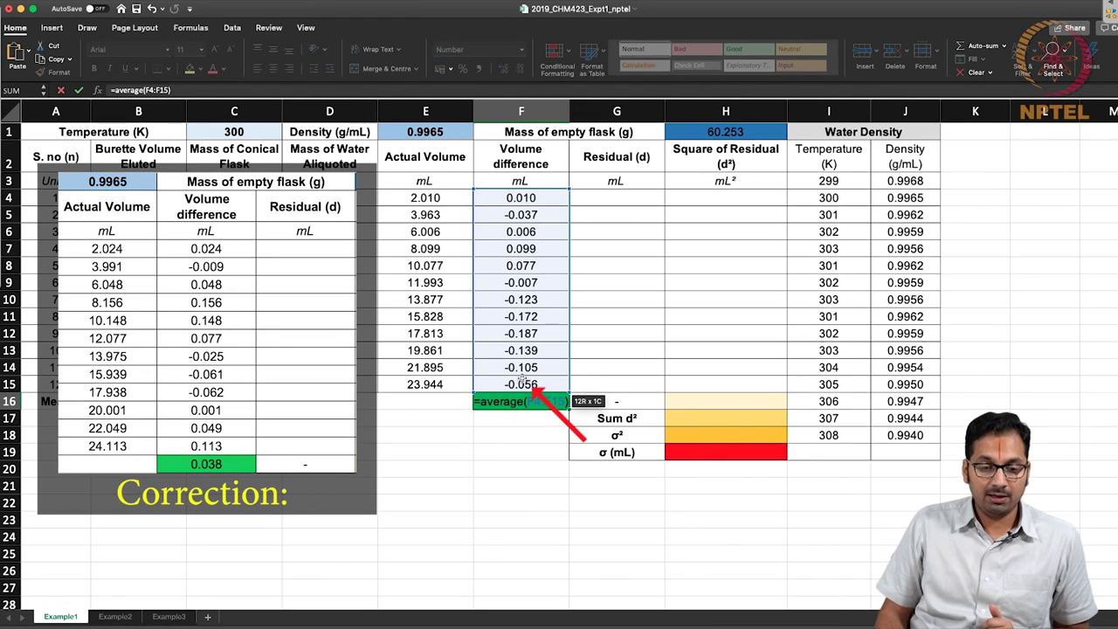
key("Return")
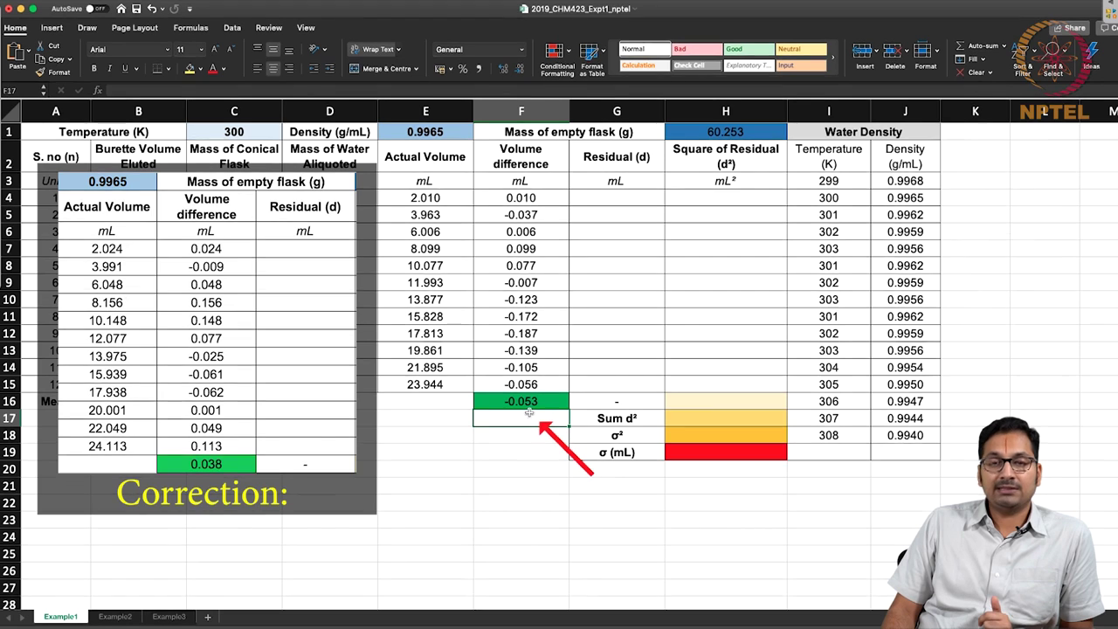
Compare individual volume differences in F4, F10:F12 and F14 with the mean in F16
left_click(546, 335)
left_click_drag(546, 335, 547, 303)
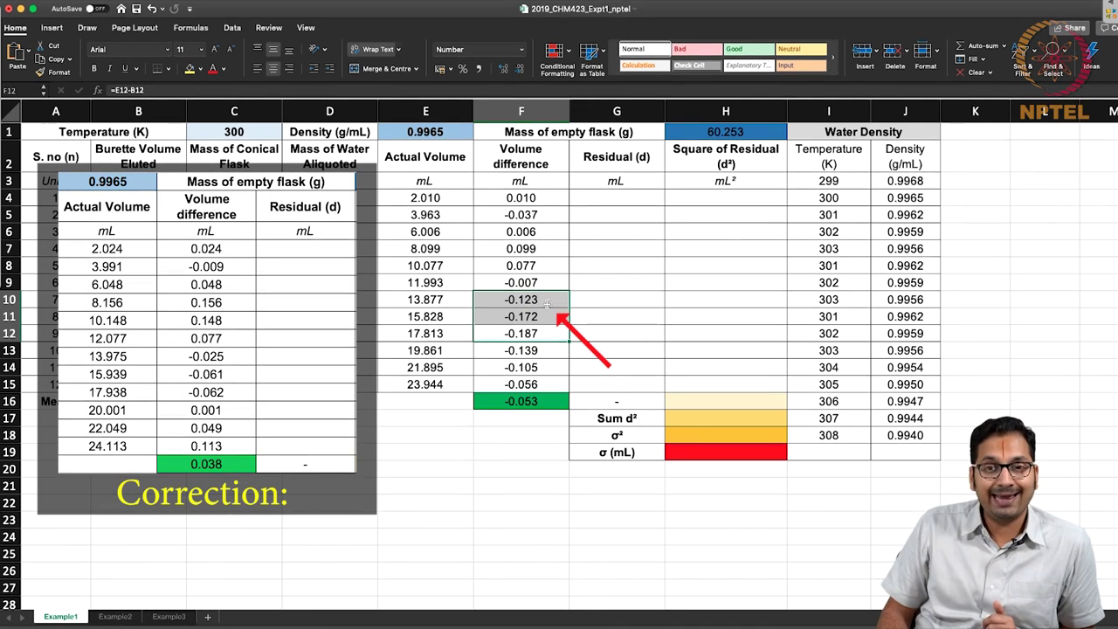
left_click(540, 369)
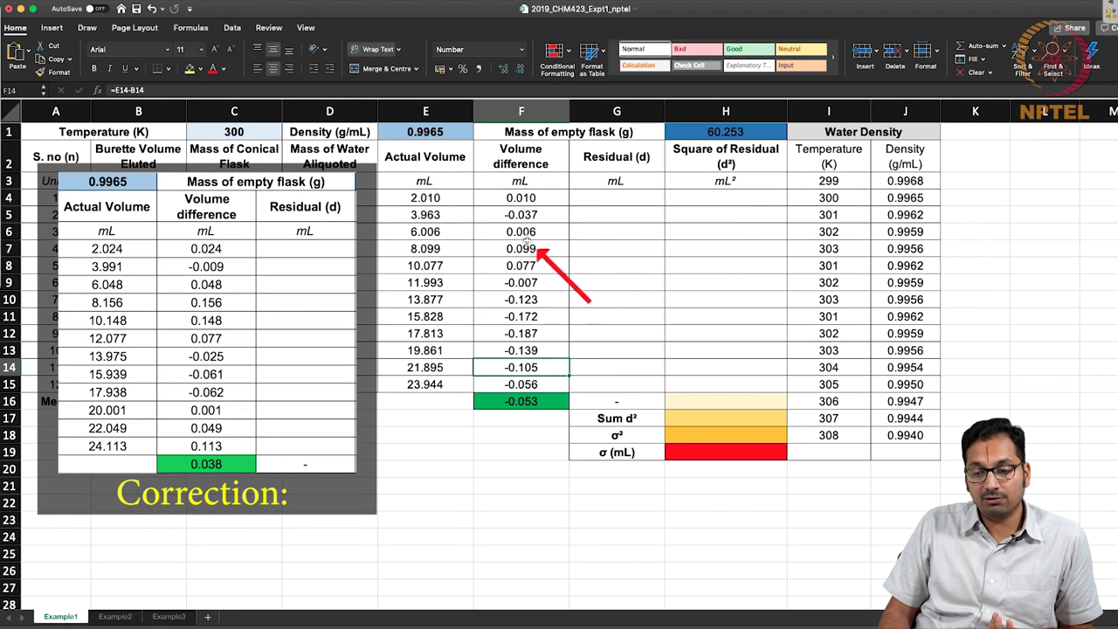
mouse_move(542, 198)
left_mouse_down()
mouse_move(536, 214)
mouse_move(554, 242)
mouse_move(546, 199)
left_mouse_up()
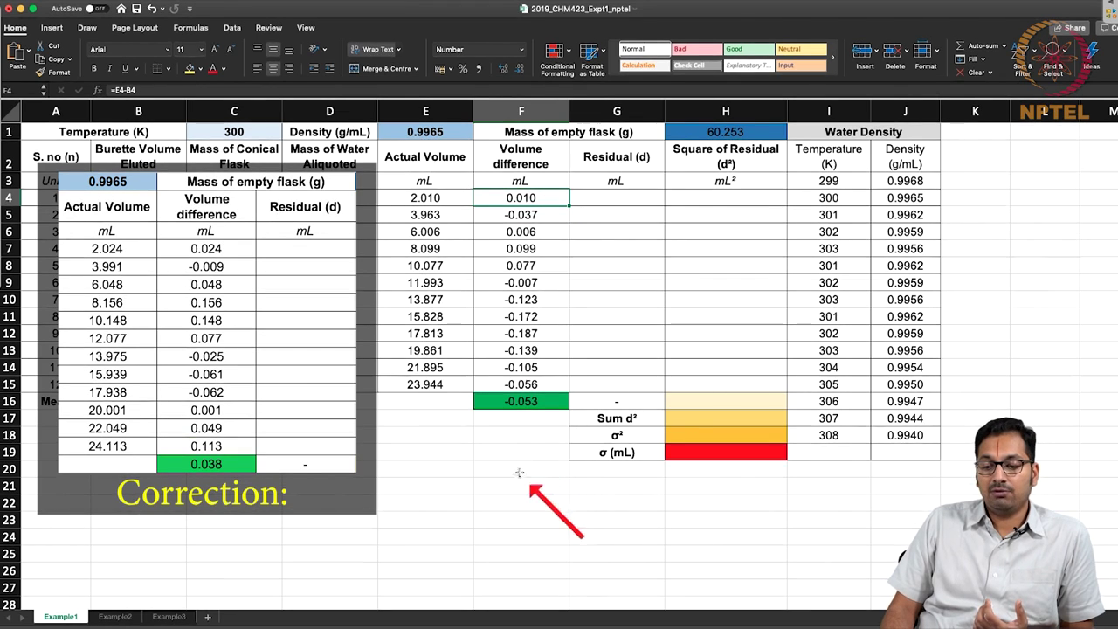
left_click(527, 406)
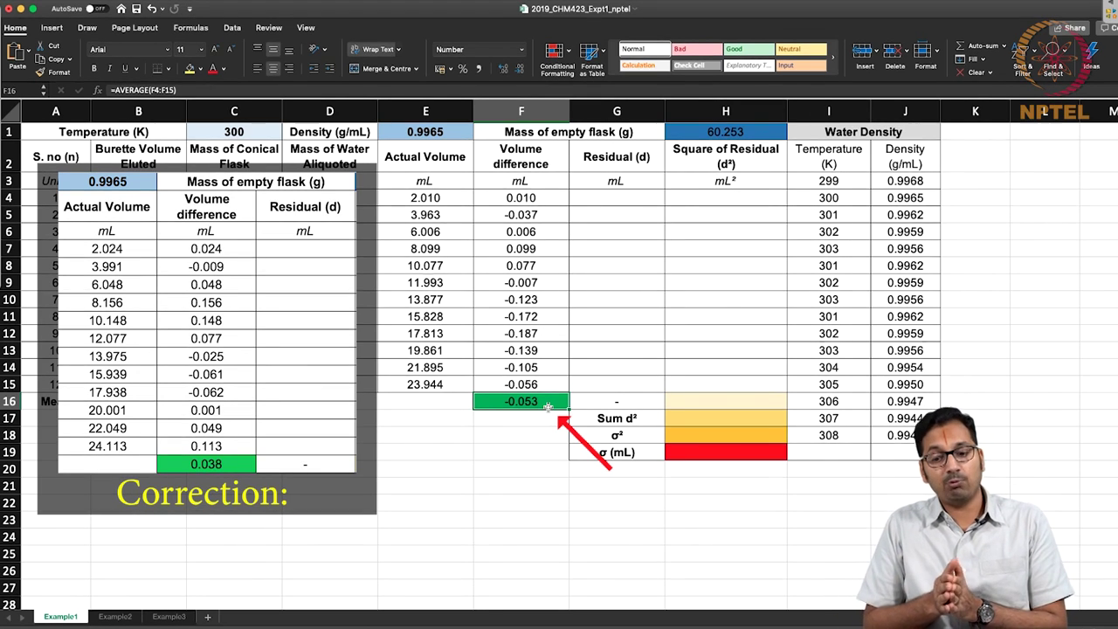
left_click_drag(526, 335, 541, 311)
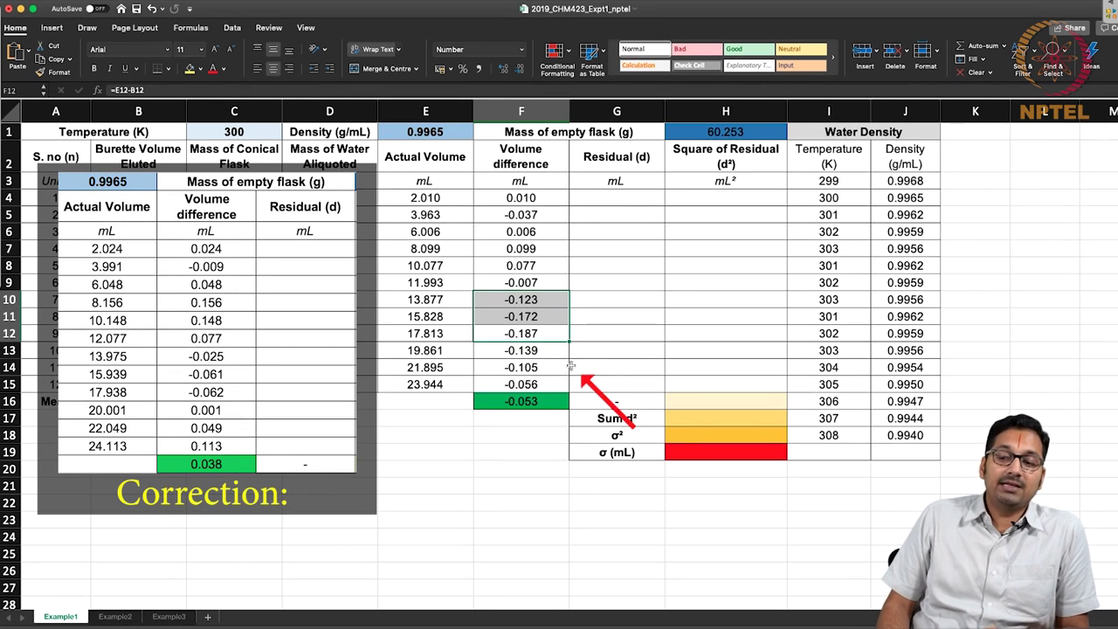
Calculate the first residual in G4 with the formula =F16-F4
left_click(621, 200)
double_click(621, 199)
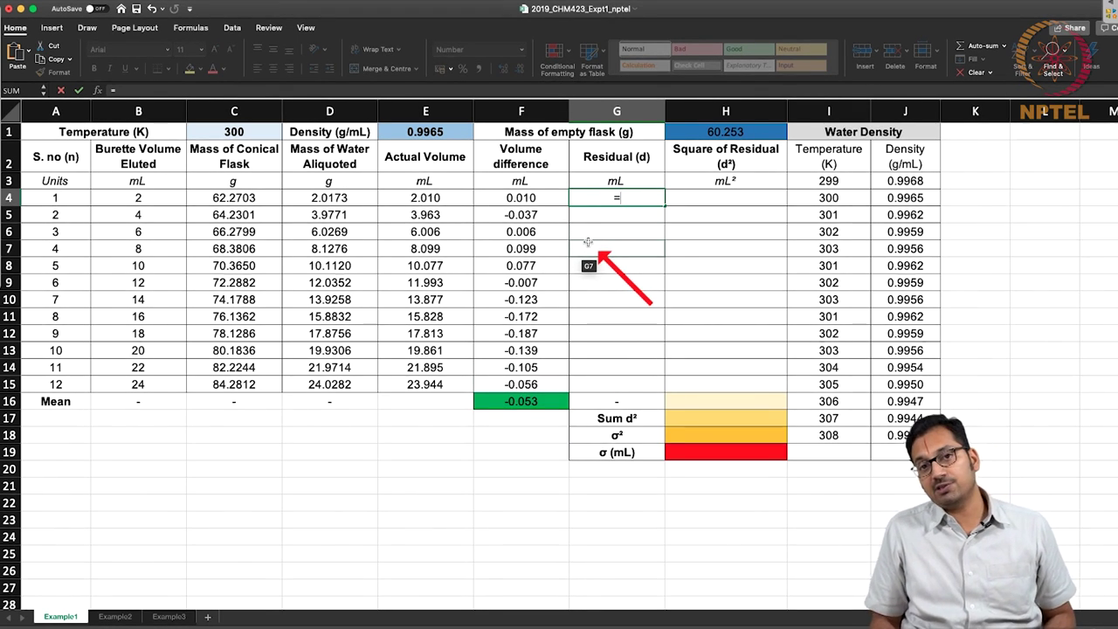
left_click(529, 402)
type("-")
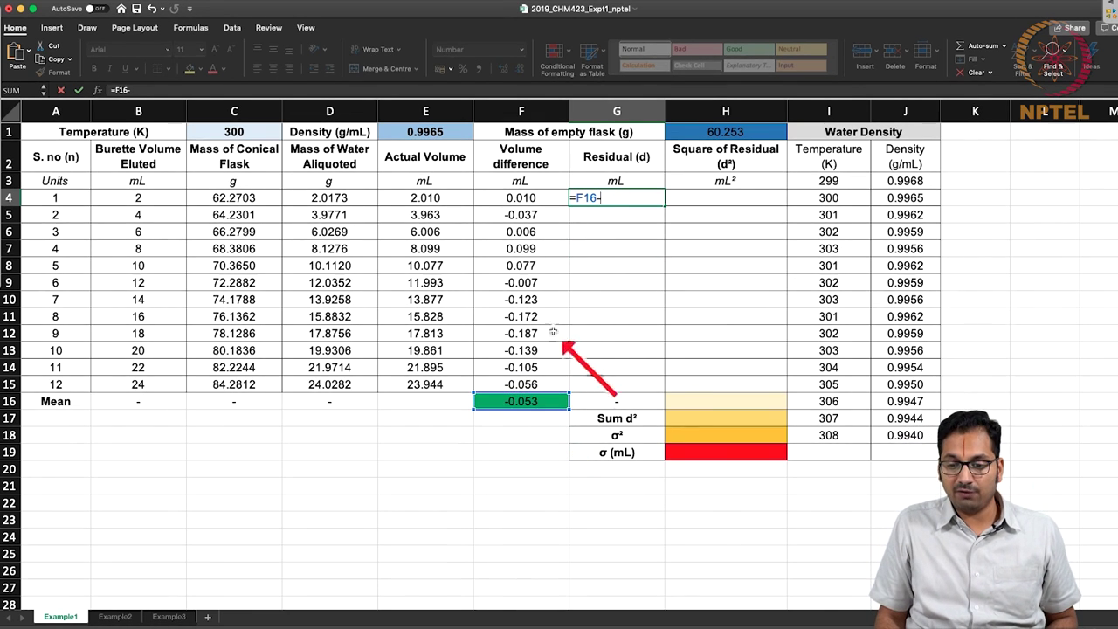
left_click(542, 199)
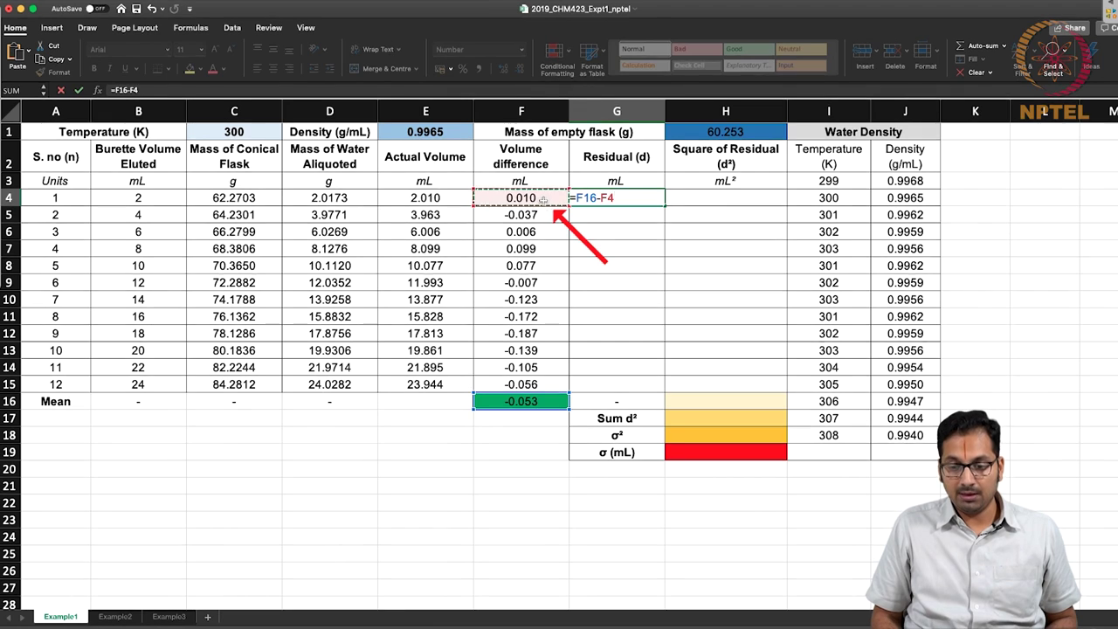
key("Return")
Make the mean reference absolute in the G4 residual formula so it reads =$F$16-F4
double_click(583, 200)
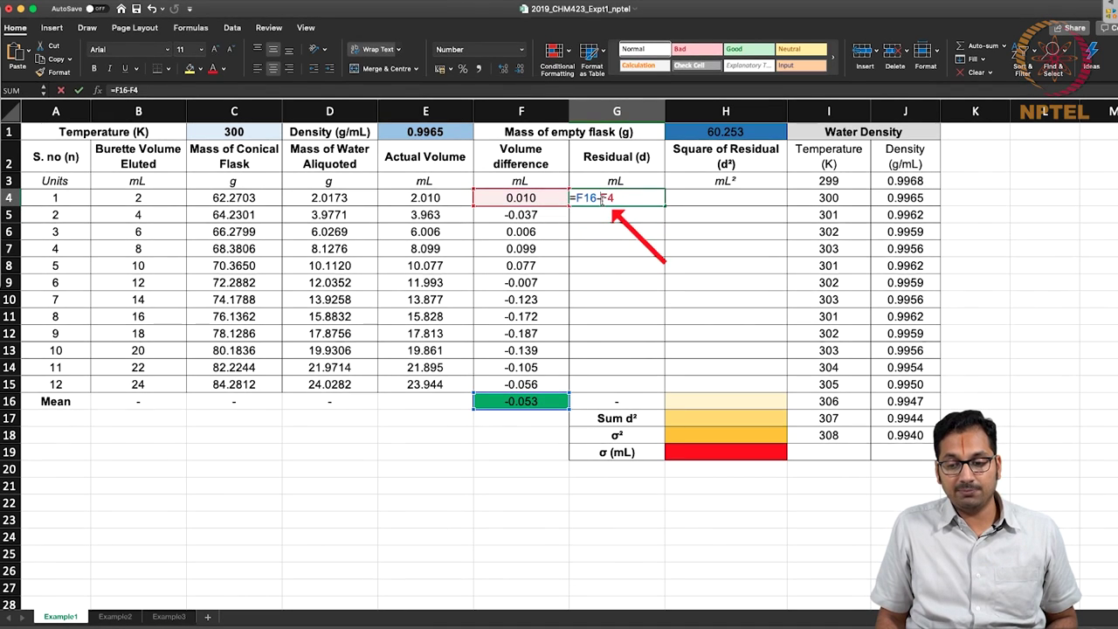
type("$")
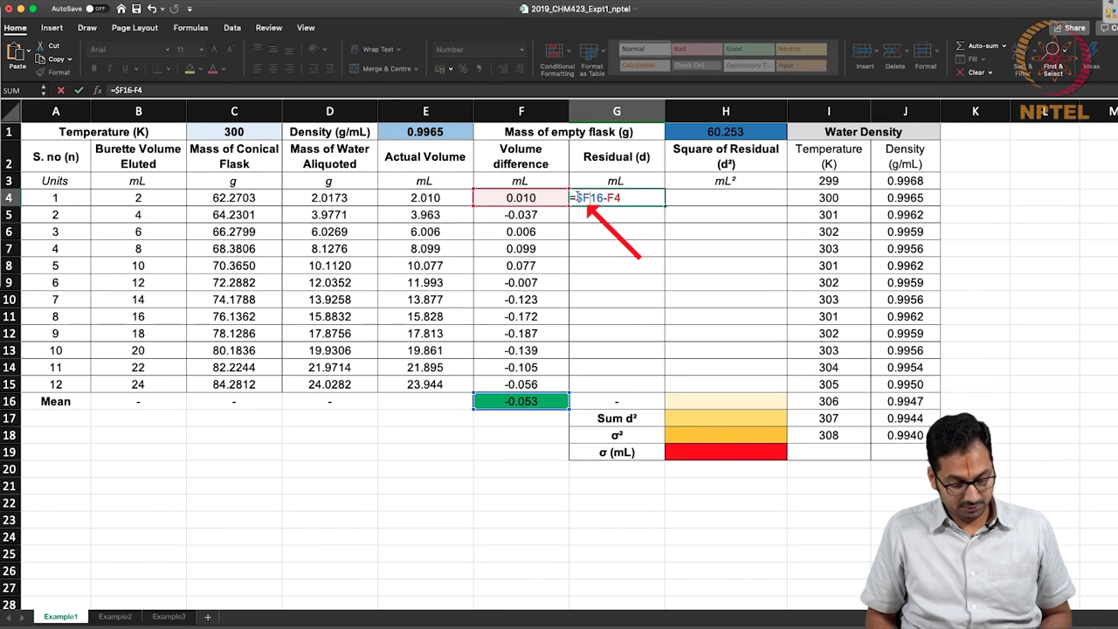
key("Right")
type("$")
key("ctrl+Return")
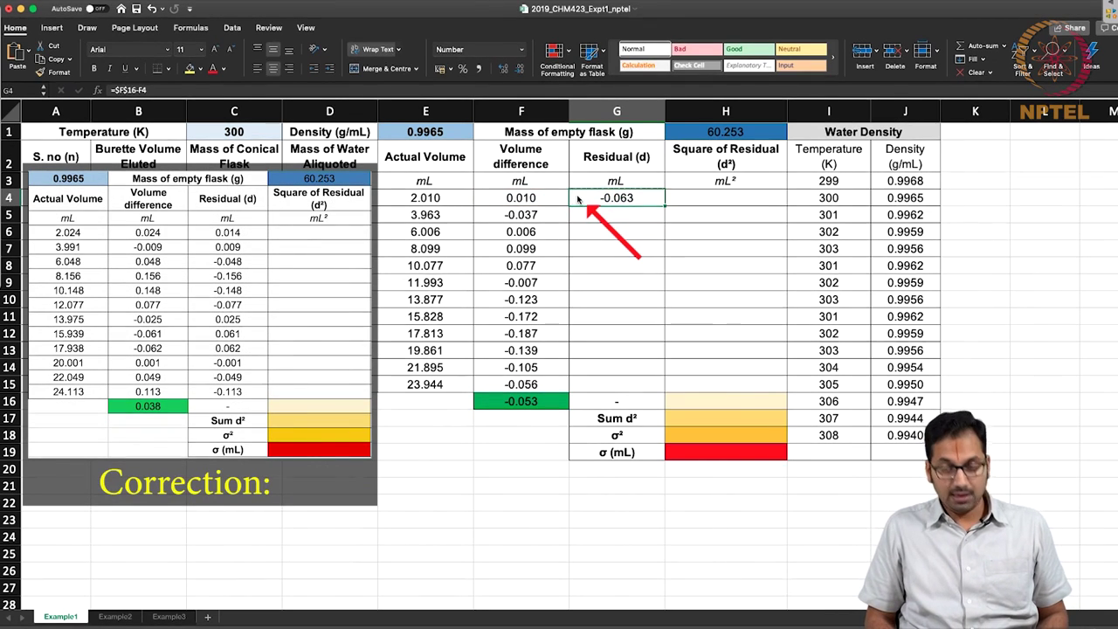
Copy the residual formula from G4 down through G15
key("shift+Down")
key("shift+Down")
key("shift+Down")
key("shift+Down")
key("shift+Down")
key("shift+Down")
key("shift+Down")
key("shift+Down")
key("shift+Down")
key("shift+Down")
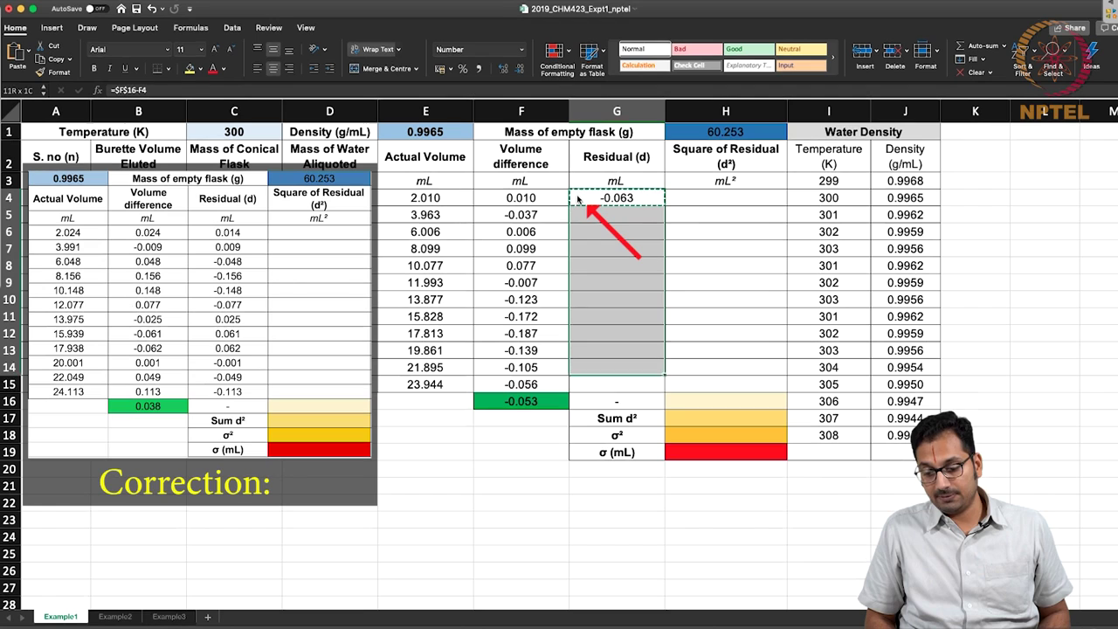
key("shift+Down")
type("-0.016 -0.059 -0.152 -0.130 -0.046 0.070 0.119 0.134 0.086 0.053 0.003")
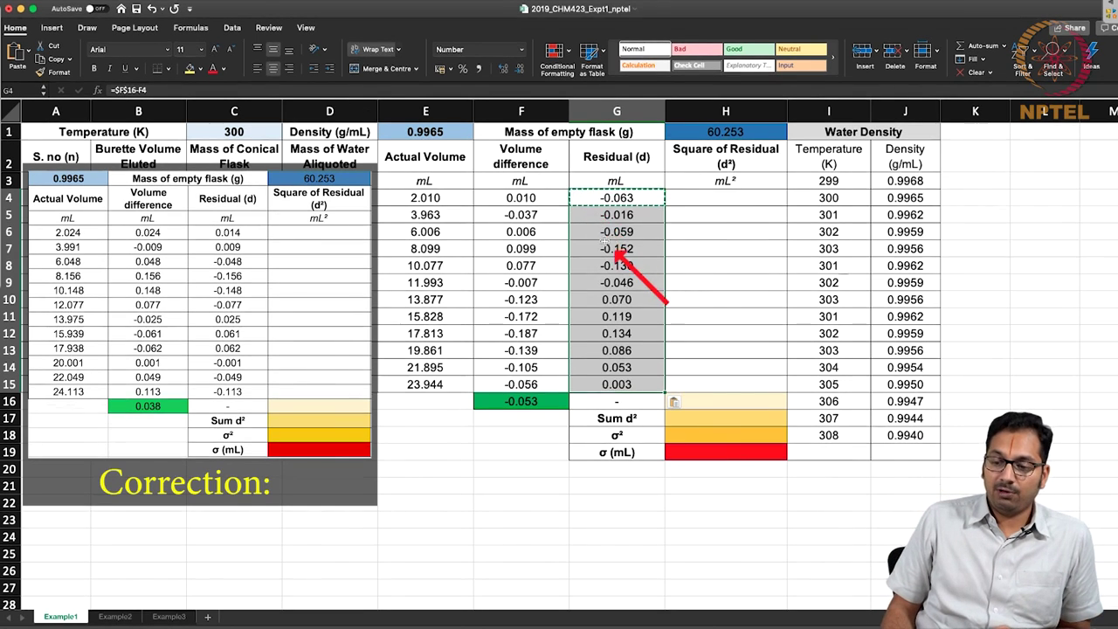
left_click(604, 242)
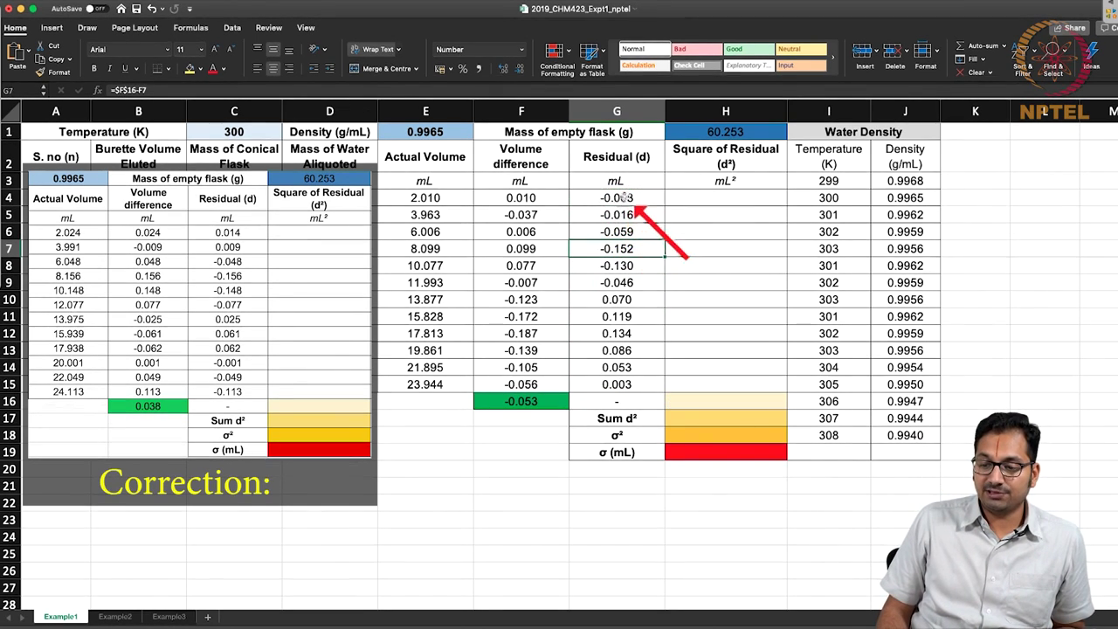
Plot the residuals in G4:G15 against the eluted volumes in B4:B15 as a scatter chart, and delete the chart after viewing it
left_click_drag(626, 198, 594, 385)
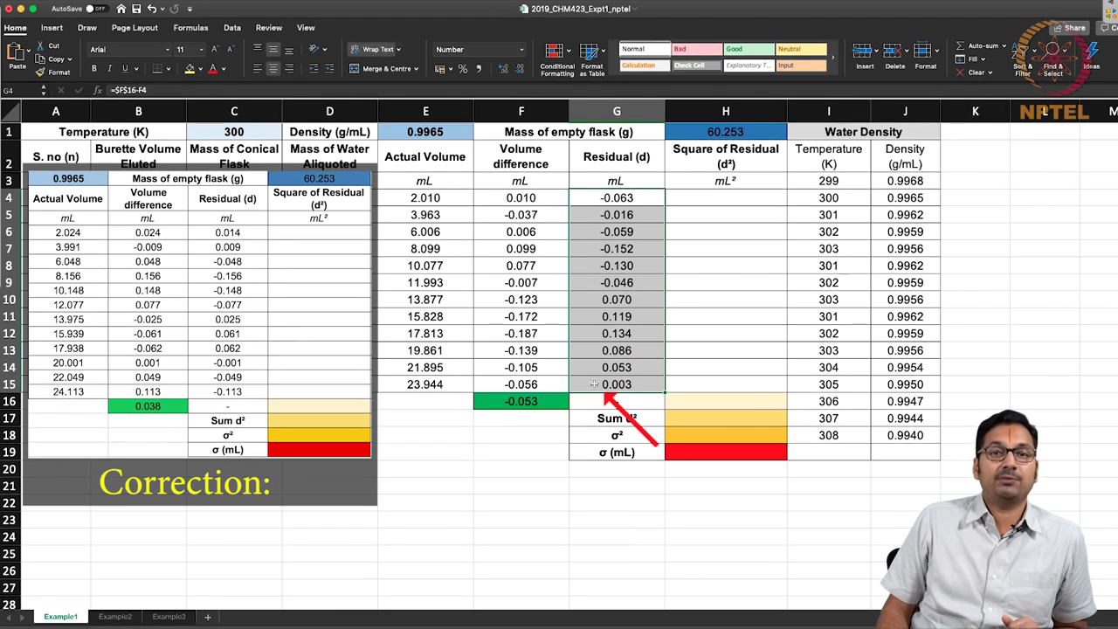
left_click(138, 197)
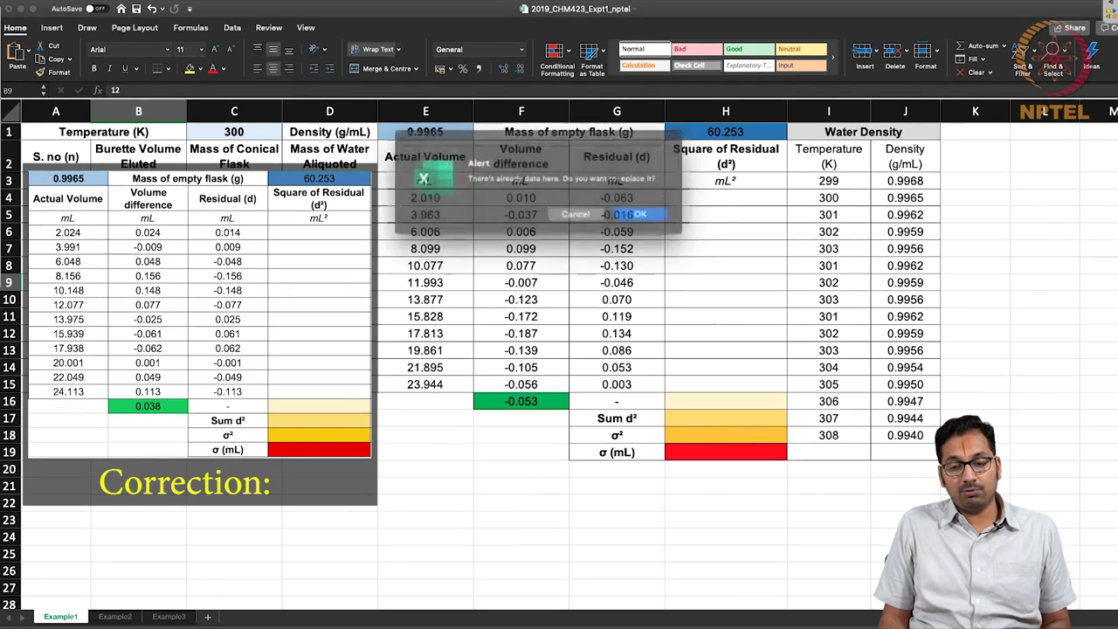
key("Escape")
left_click_drag(138, 198, 138, 385)
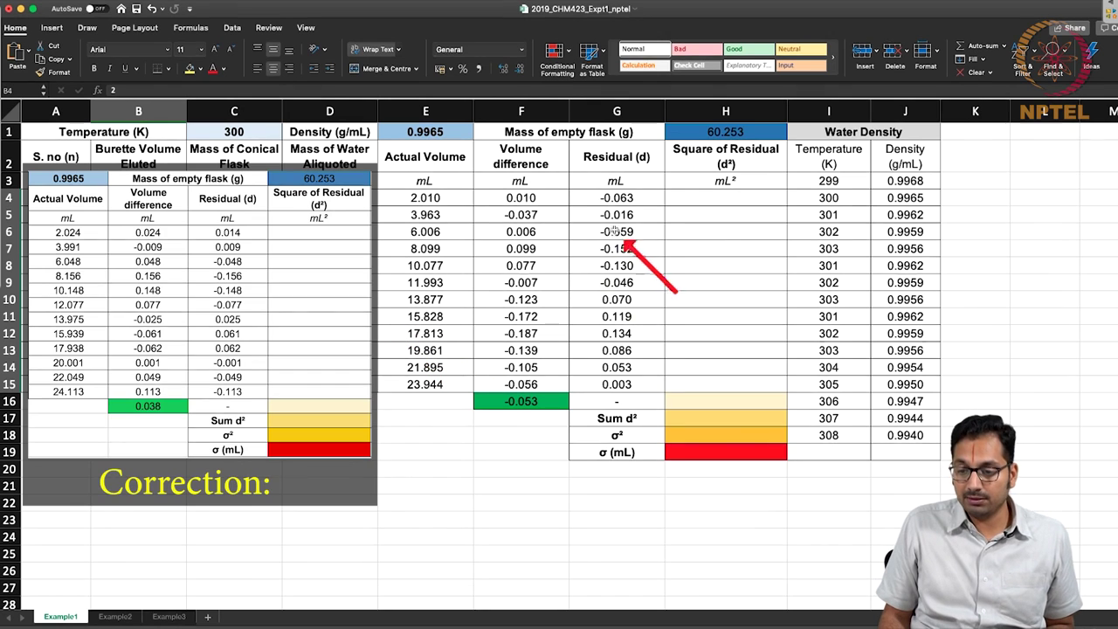
left_click_drag(617, 199, 674, 389)
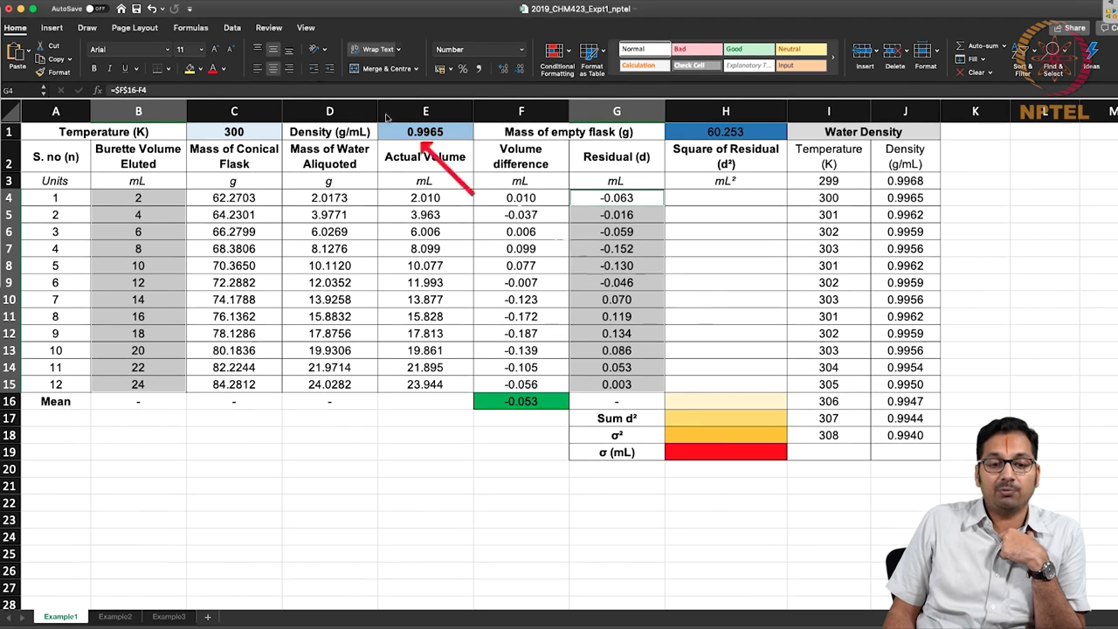
left_click(51, 29)
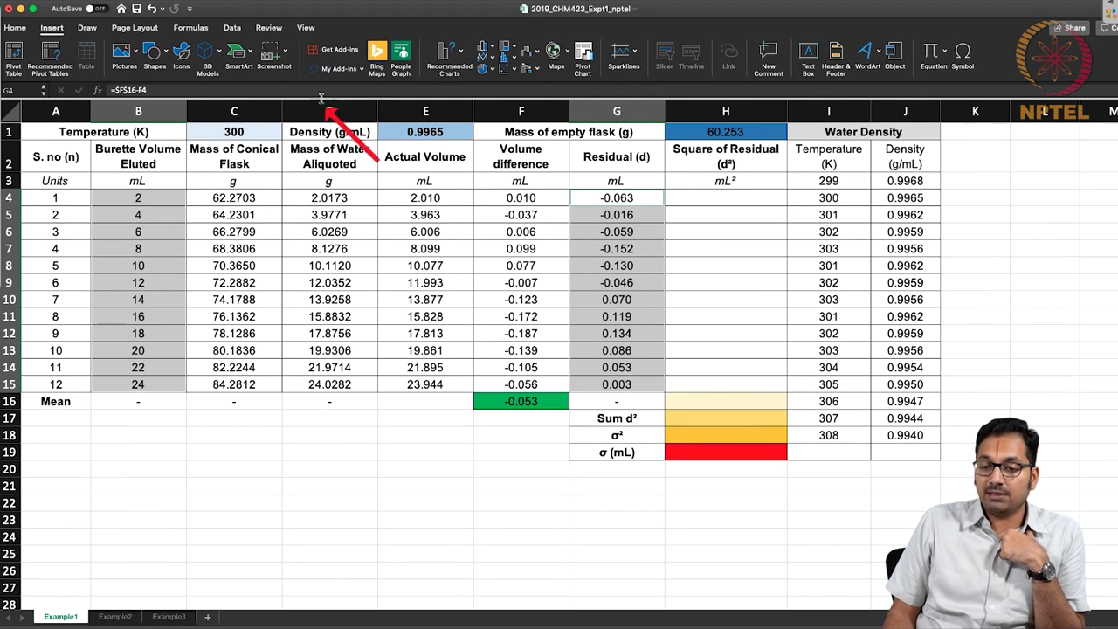
left_click(503, 71)
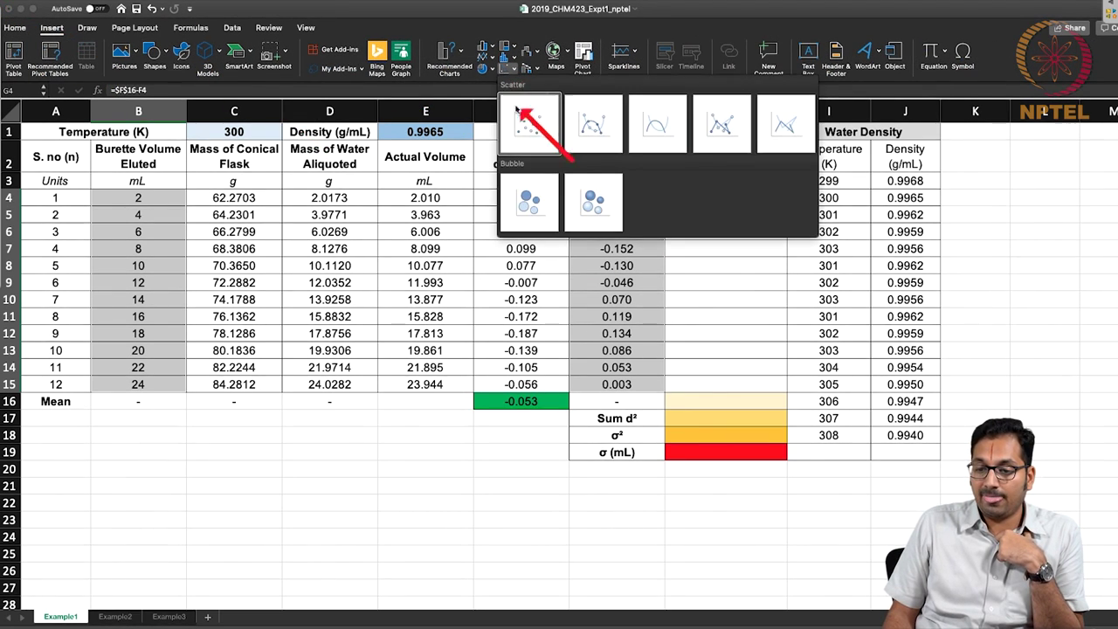
left_click(526, 121)
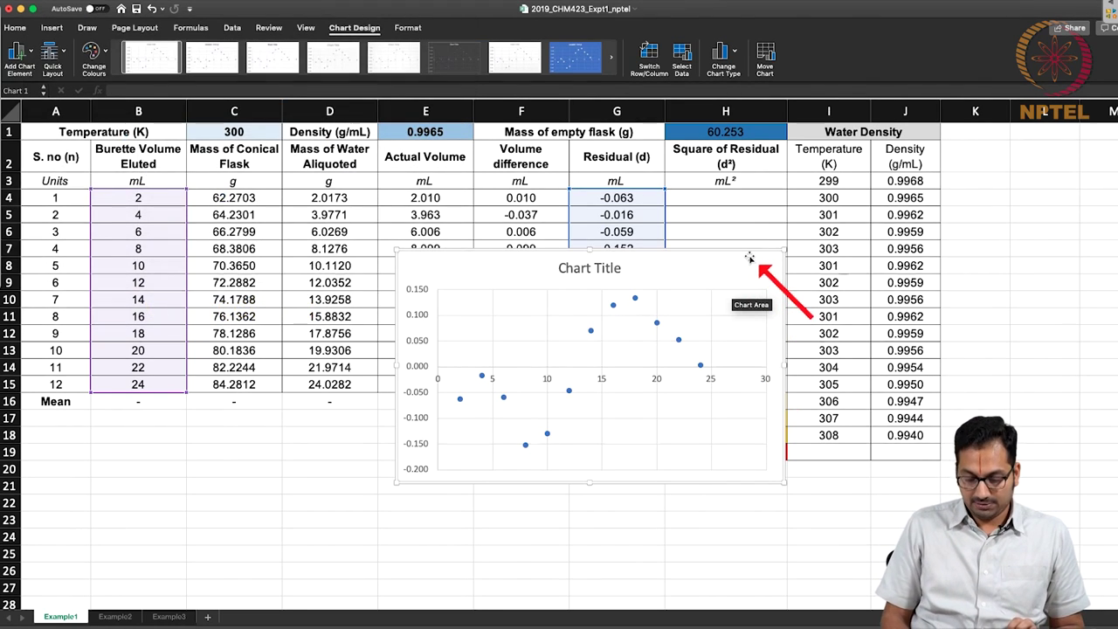
key("Delete")
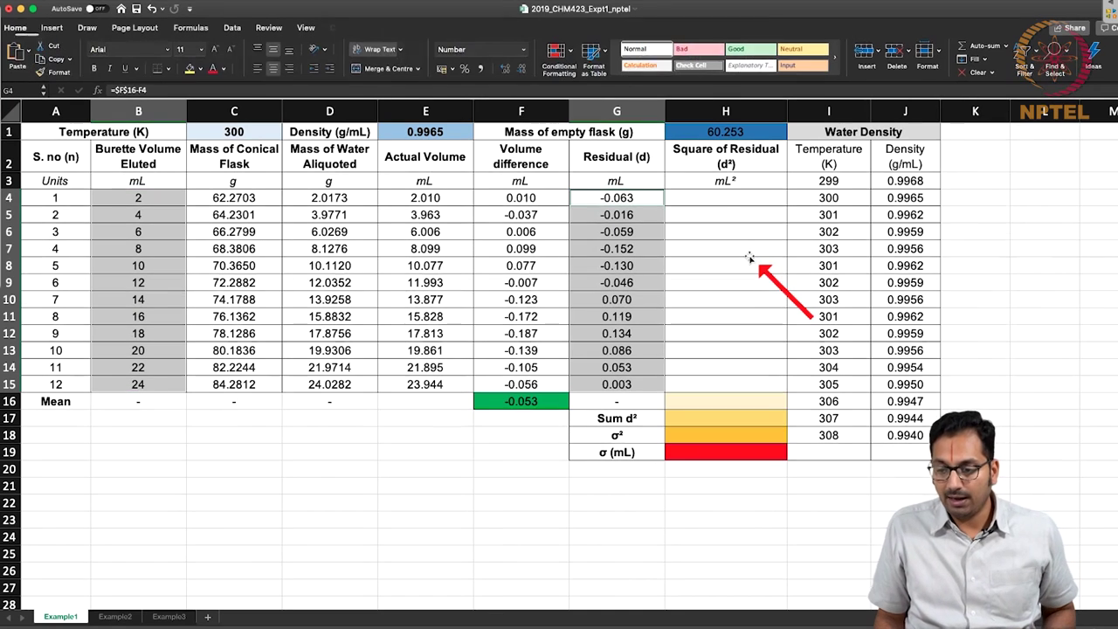
Calculate the first squared residual in H4 with the formula =G4^2
left_click(733, 201)
double_click(733, 201)
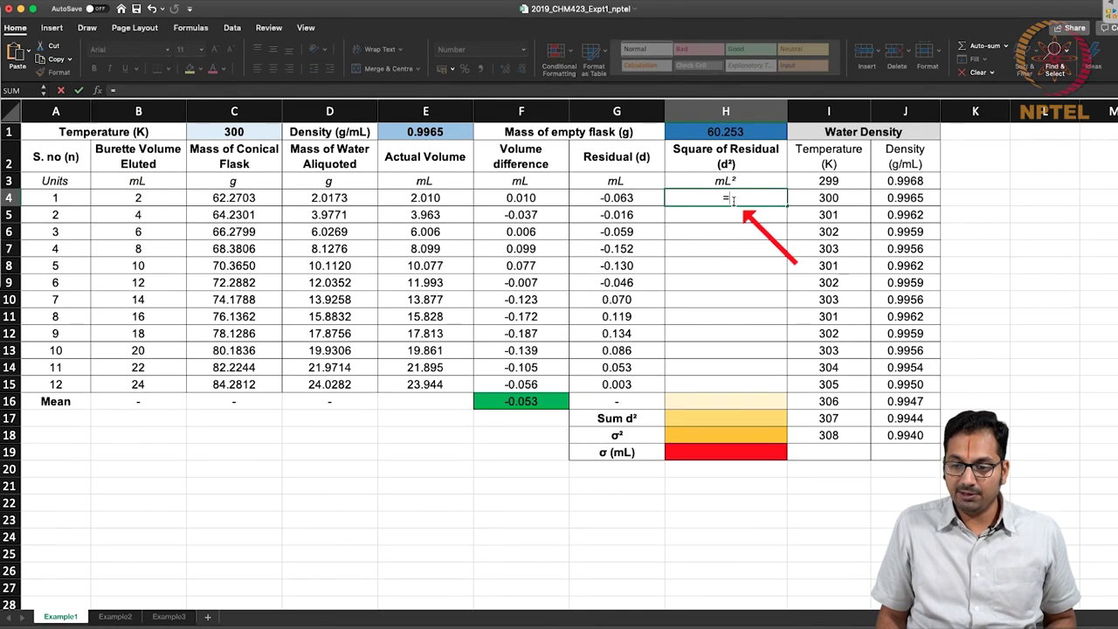
left_click(617, 198)
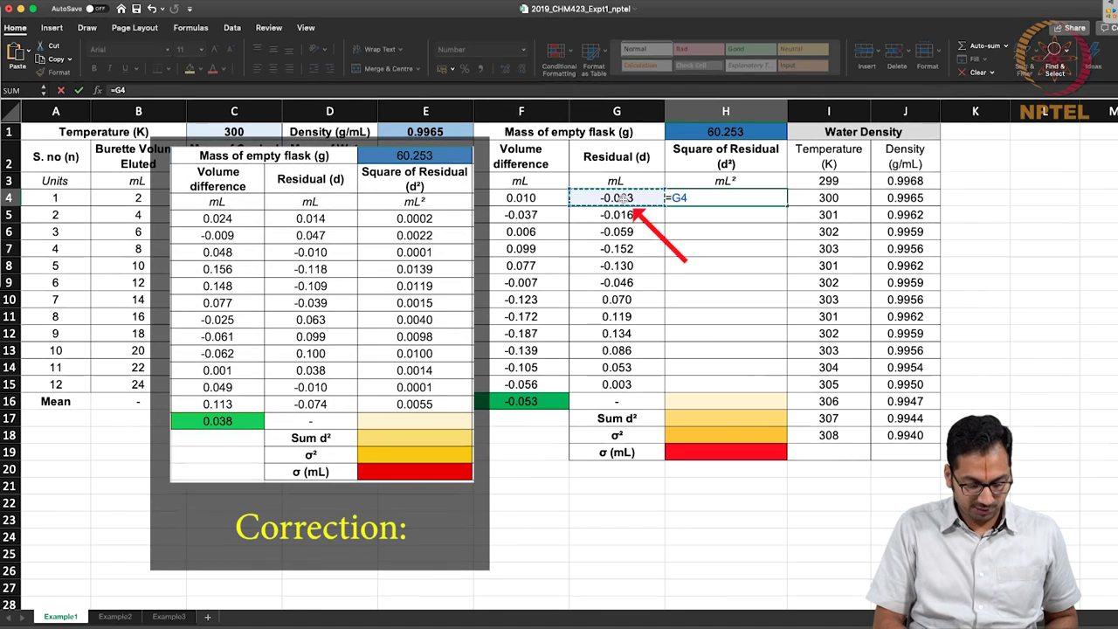
type("^")
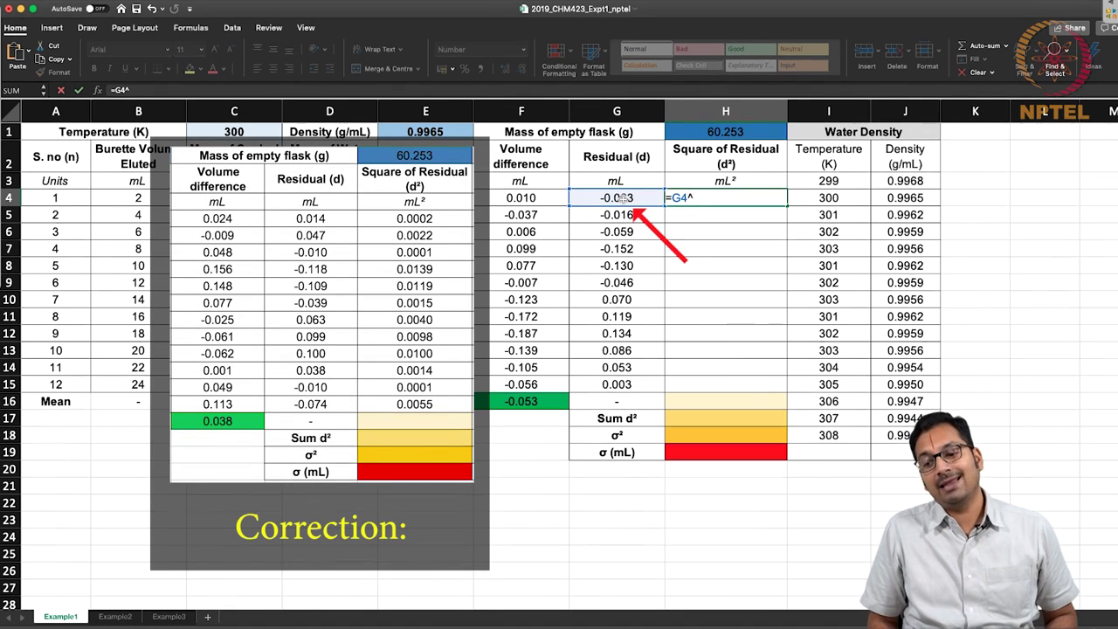
type("2")
key("Return")
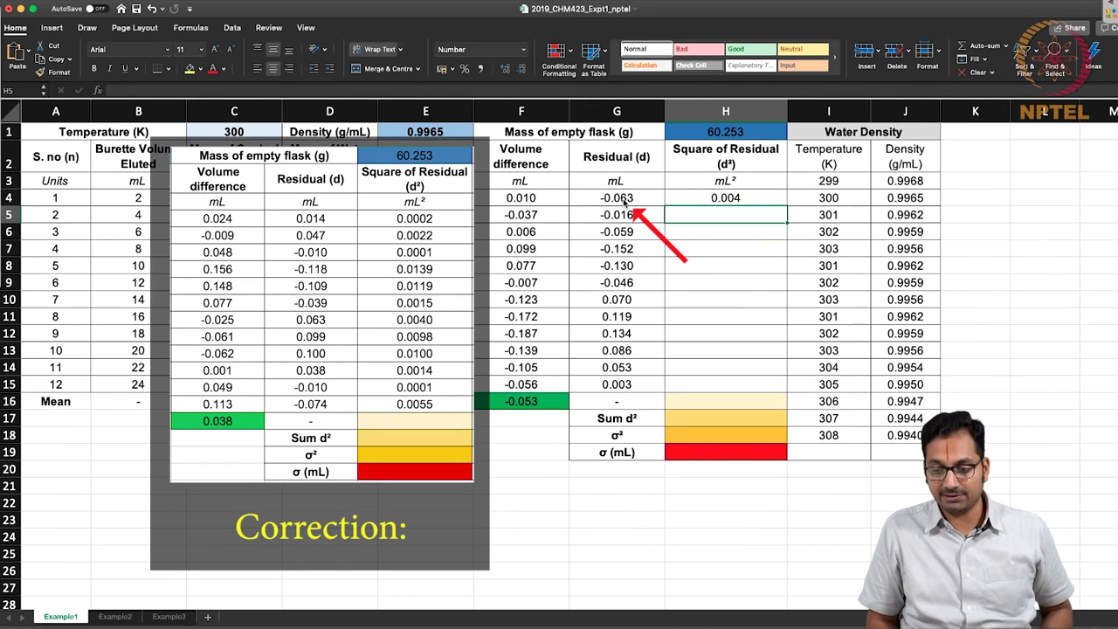
Copy the squared residual formula from H4 down through H15
key("Up")
key("ctrl+c")
key("shift+Down")
key("shift+Down")
key("shift+Down")
key("shift+Down")
key("shift+Down")
key("shift+Down")
key("shift+Down")
key("shift+Down")
key("shift+Down")
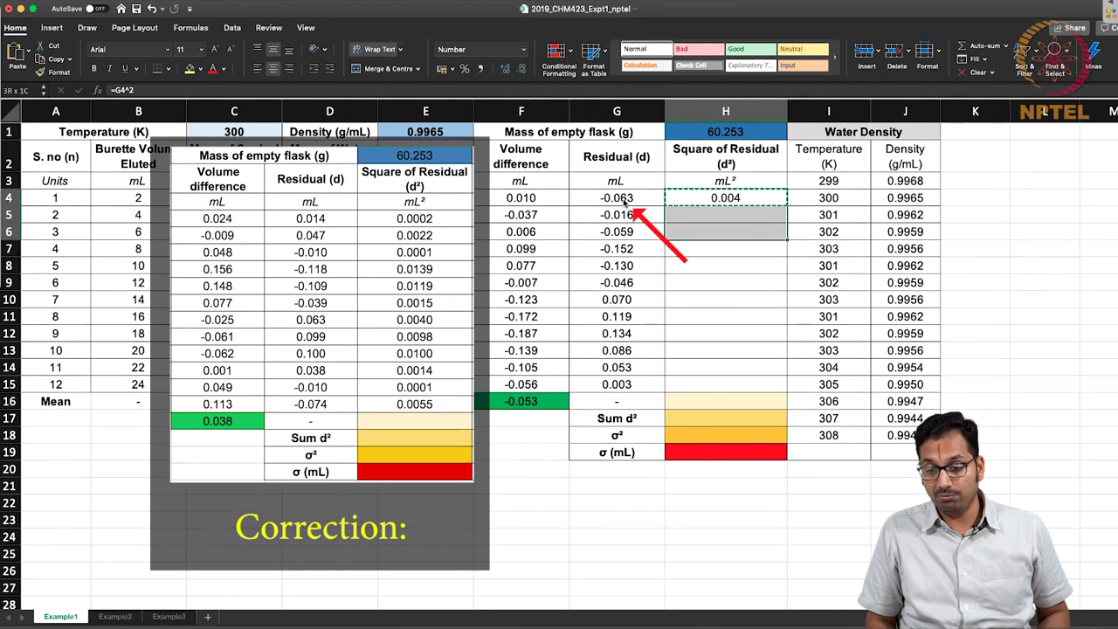
key("shift+Down")
key("shift+Down")
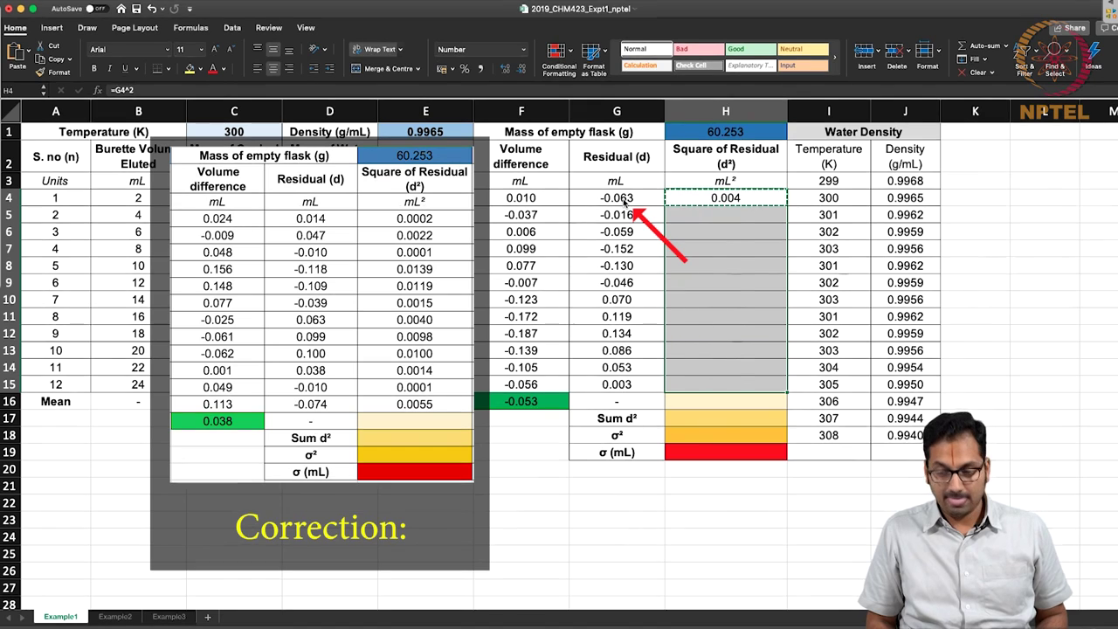
key("ctrl+v")
key("Escape")
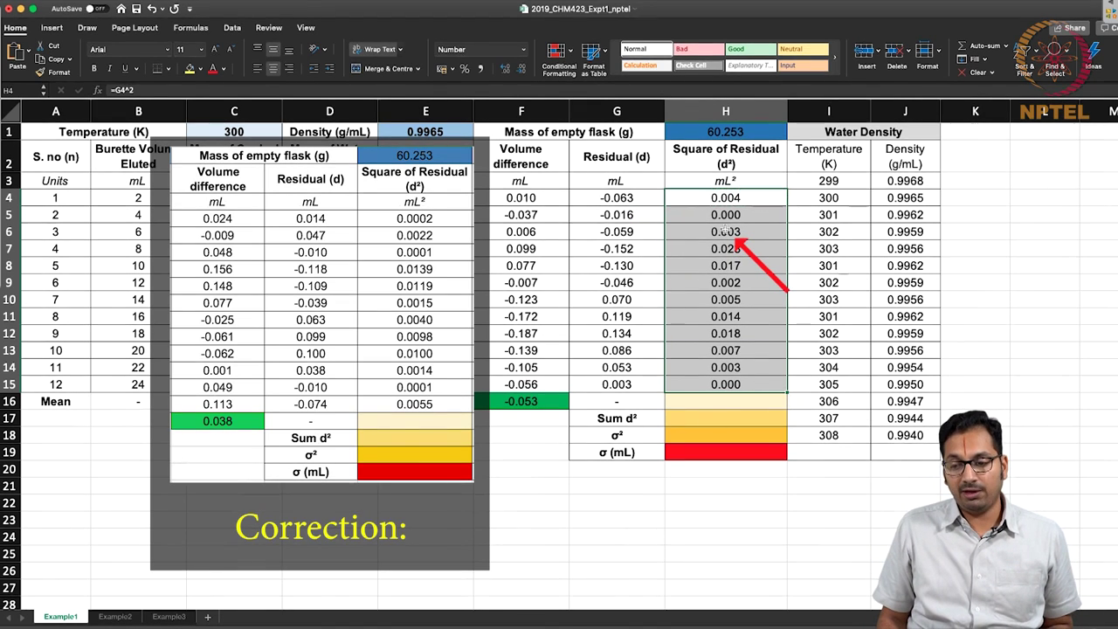
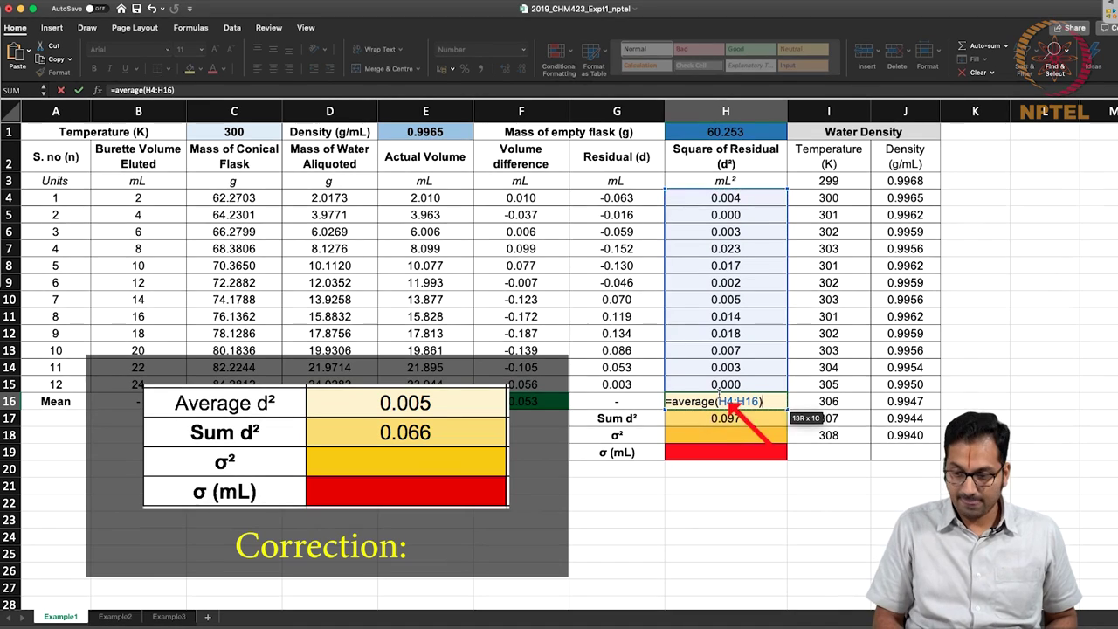
Calculate the mean squared residual in H16 with =AVERAGE(H4:H15), replacing the circular formula that includes H16
key("Return")
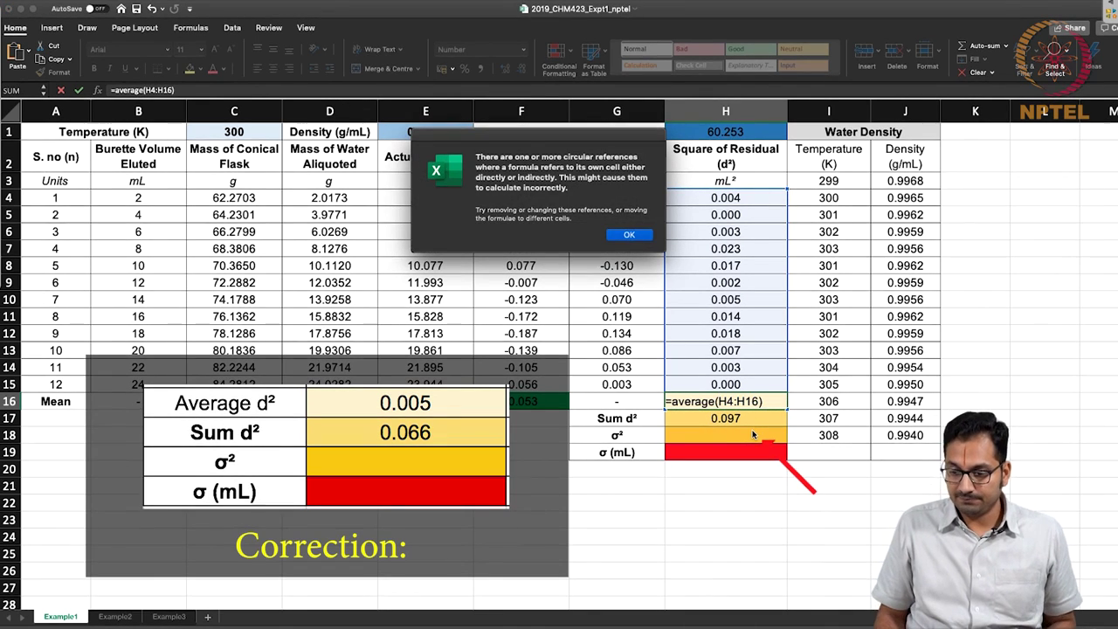
left_click(618, 238)
left_click(718, 399)
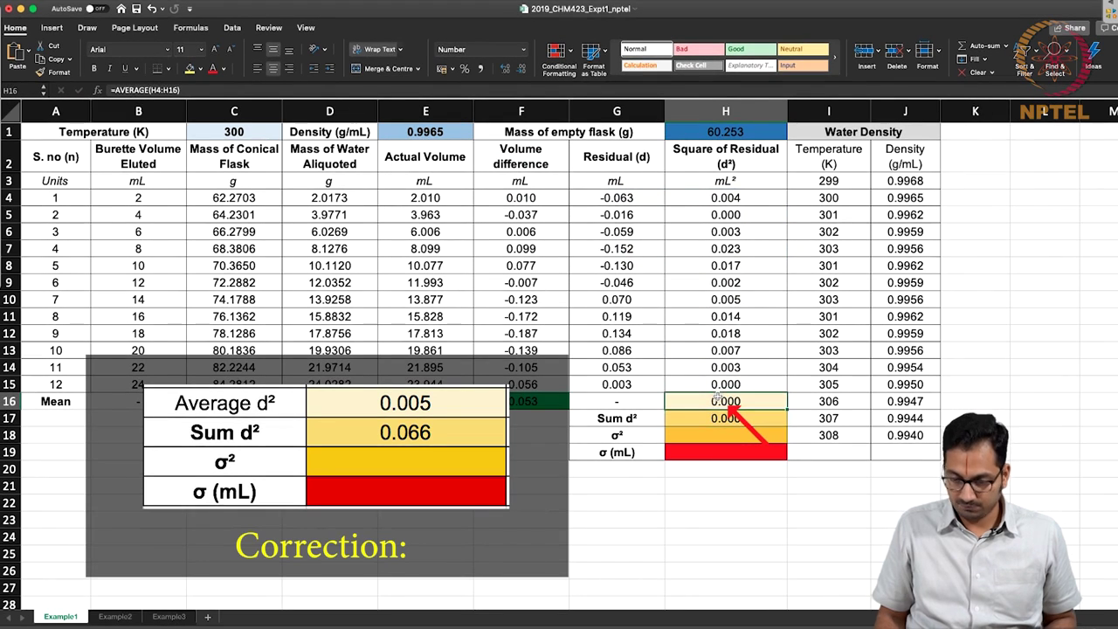
type("=average(")
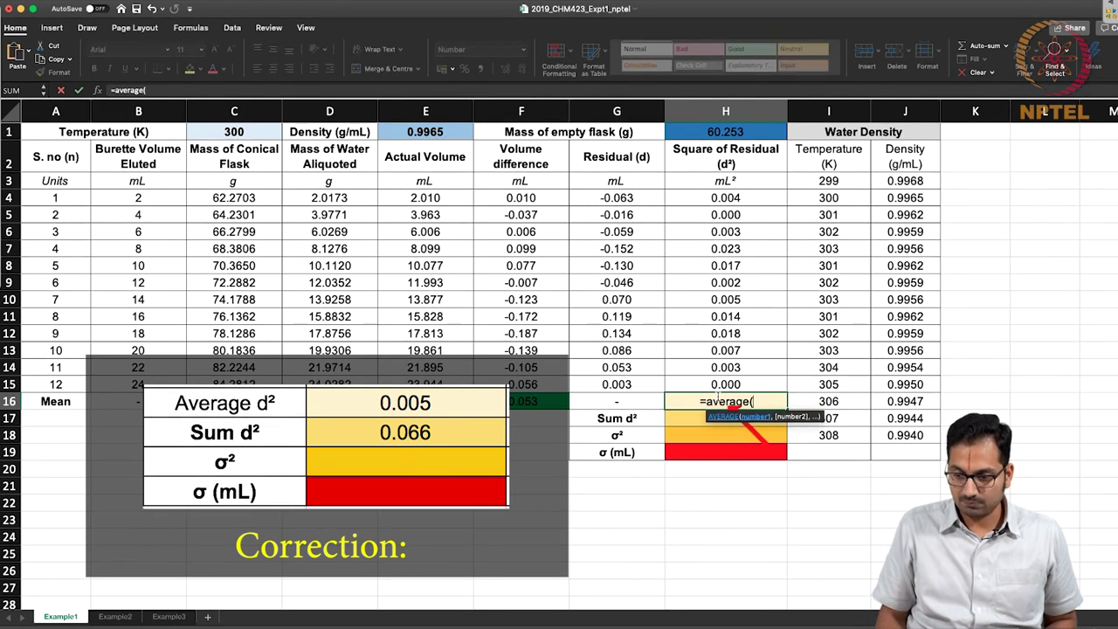
left_click_drag(723, 199, 718, 384)
type(")")
key("Return")
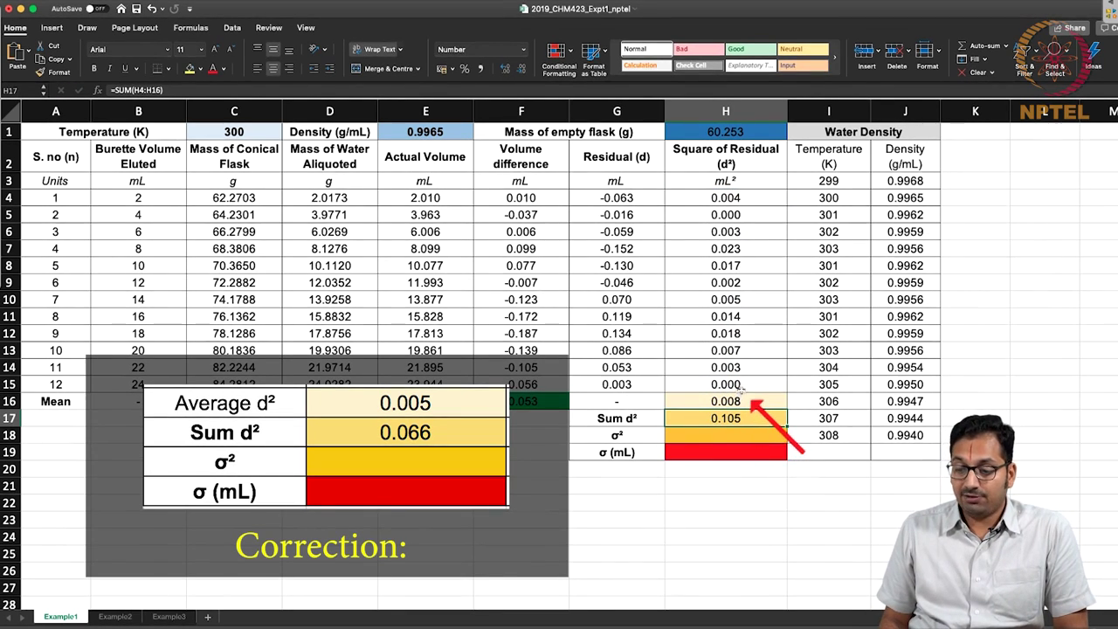
Check the mean and sum formulas for the squared residuals in H16 and H17
left_click(740, 387)
left_click(742, 402)
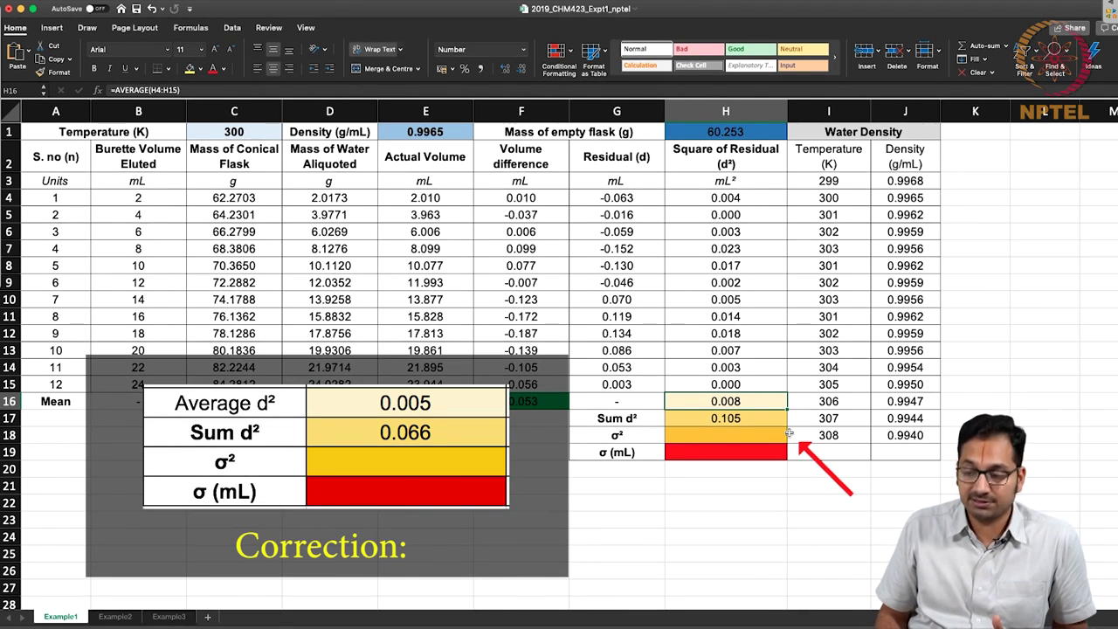
left_click(751, 421)
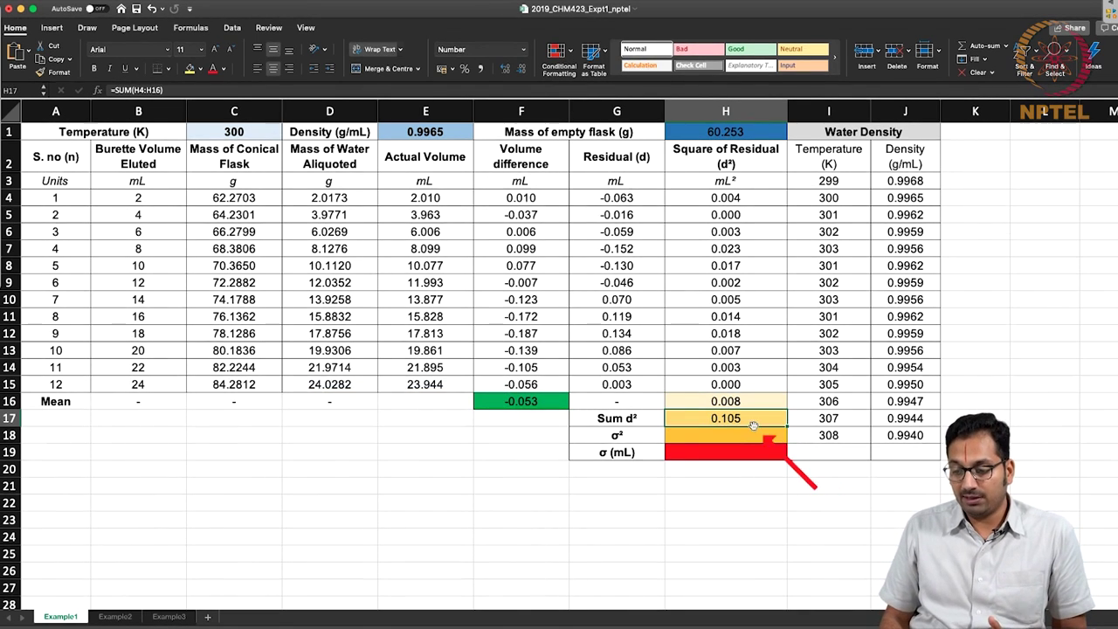
Calculate the variance σ² in H18 with the formula =H17/(COUNT(H4:H15)-1)
left_click(752, 435)
double_click(752, 436)
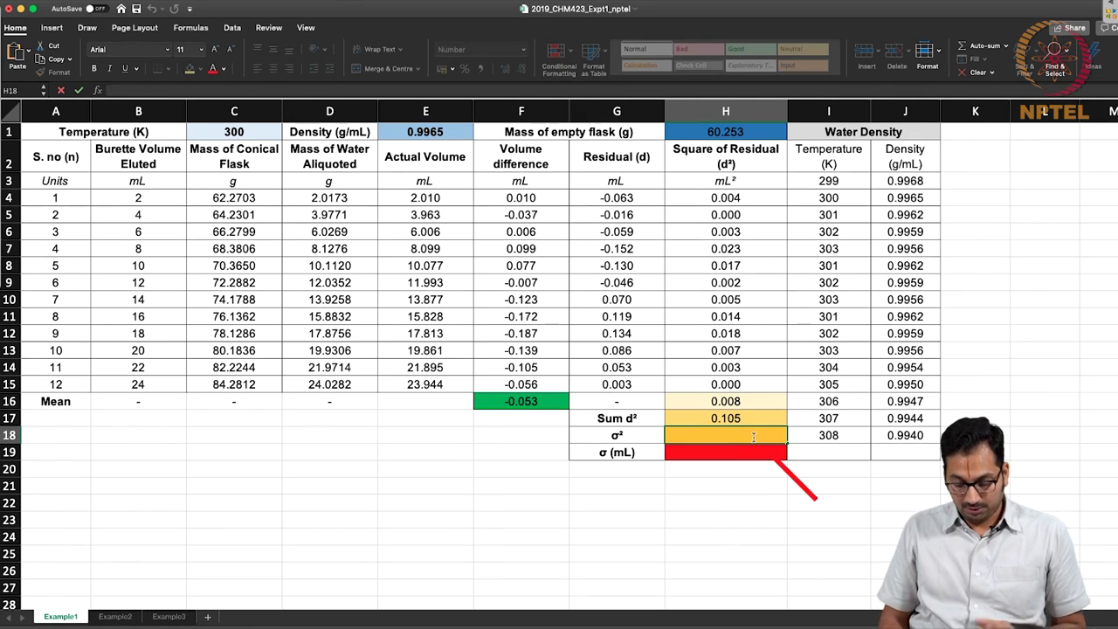
type("=")
left_click(745, 421)
type("/")
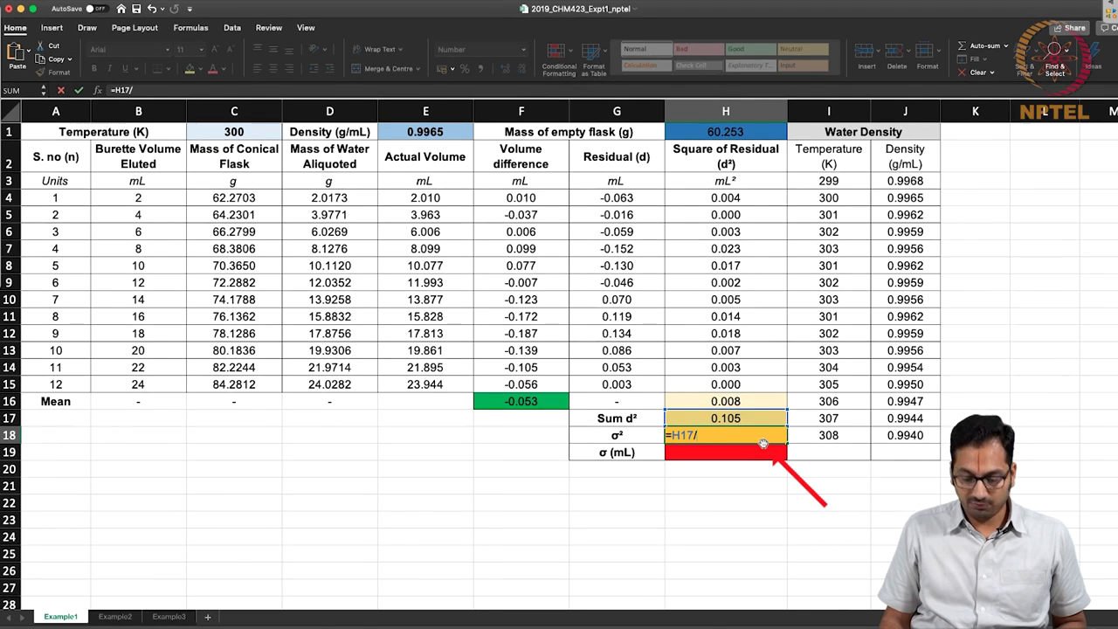
type("count")
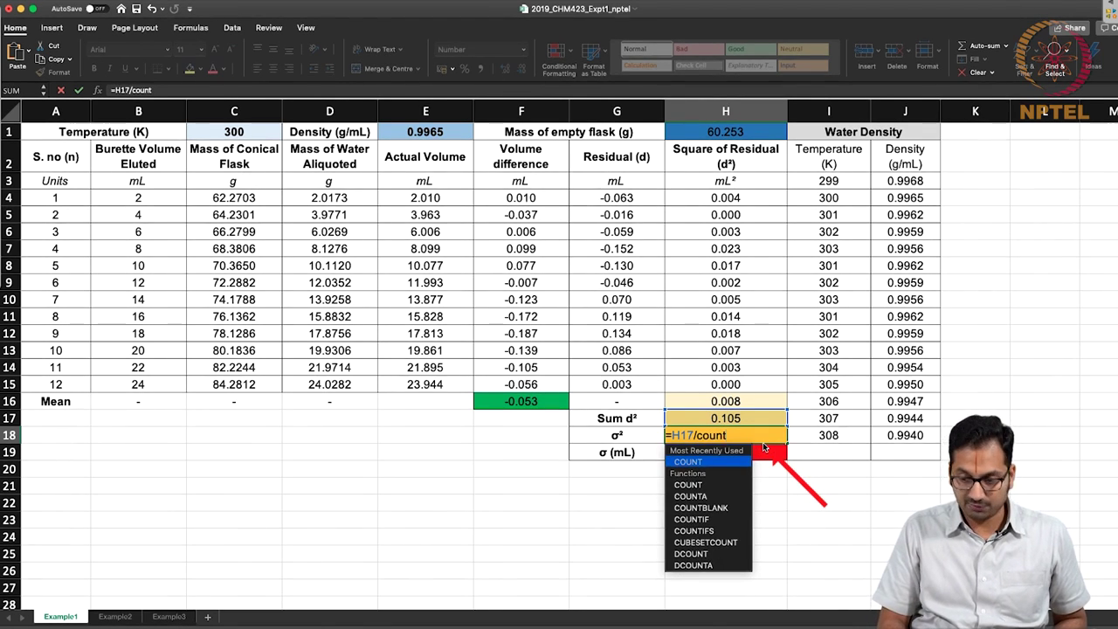
type("(")
left_click(747, 199)
left_click_drag(747, 199, 718, 376)
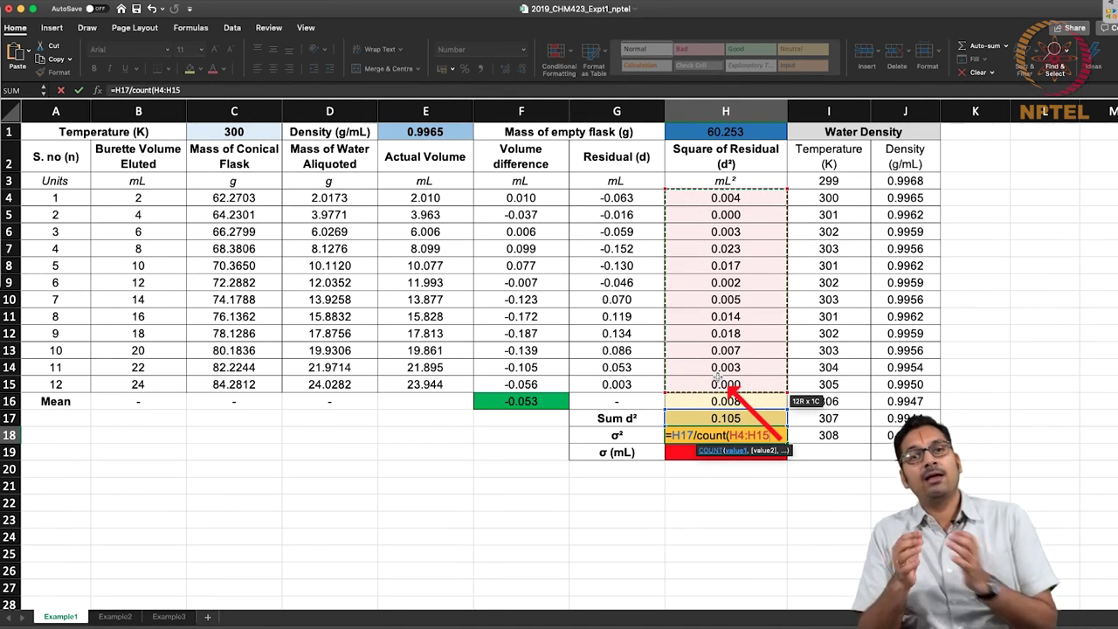
type(")")
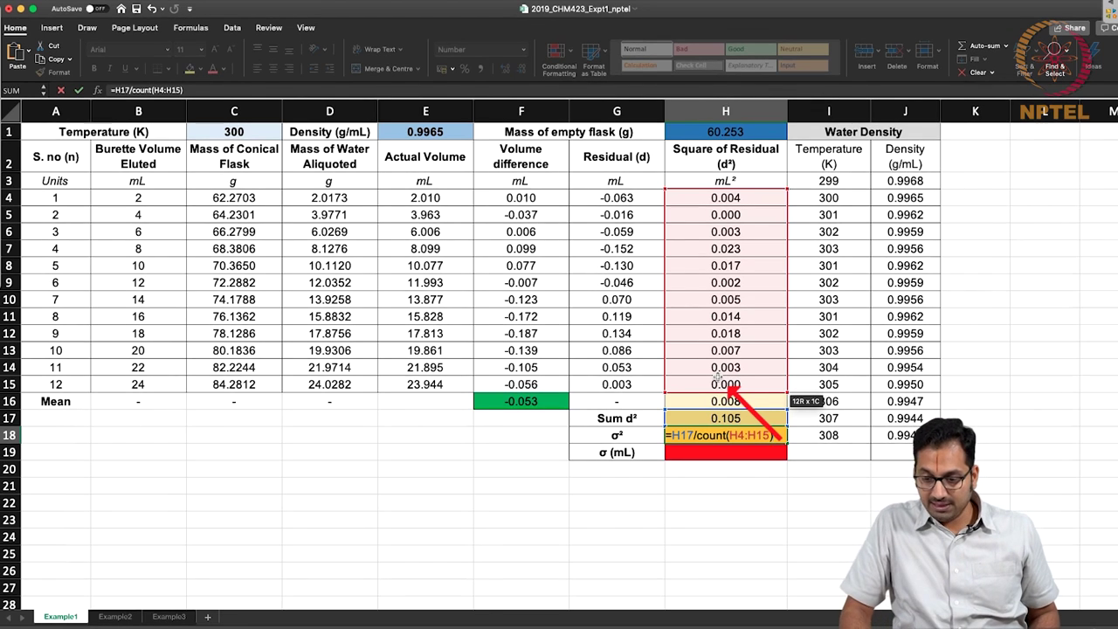
left_click(696, 435)
type("(")
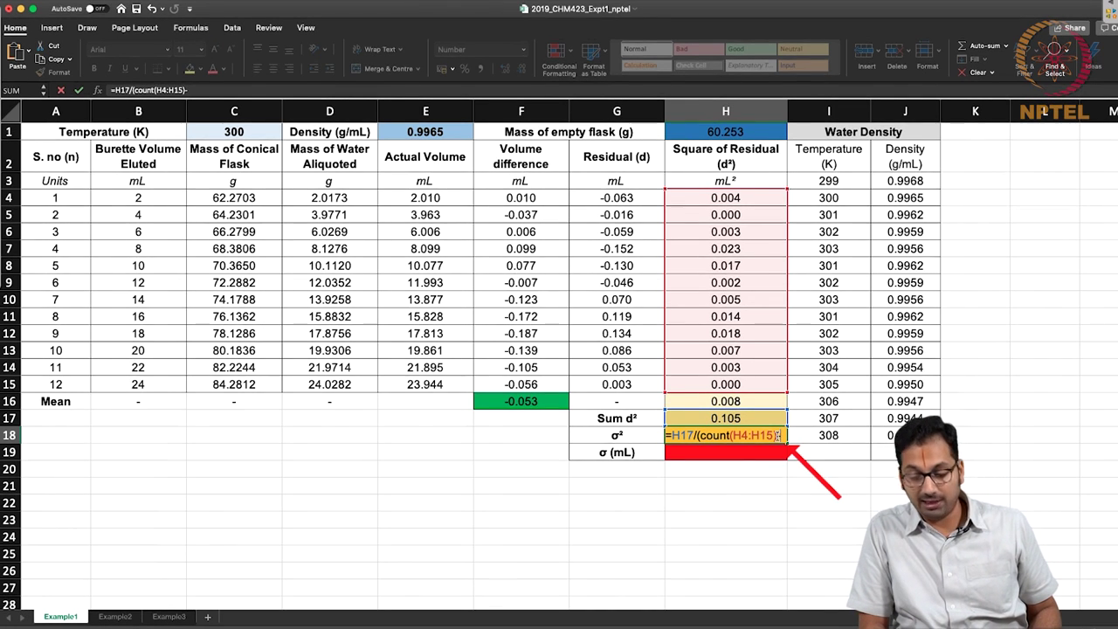
type(")")
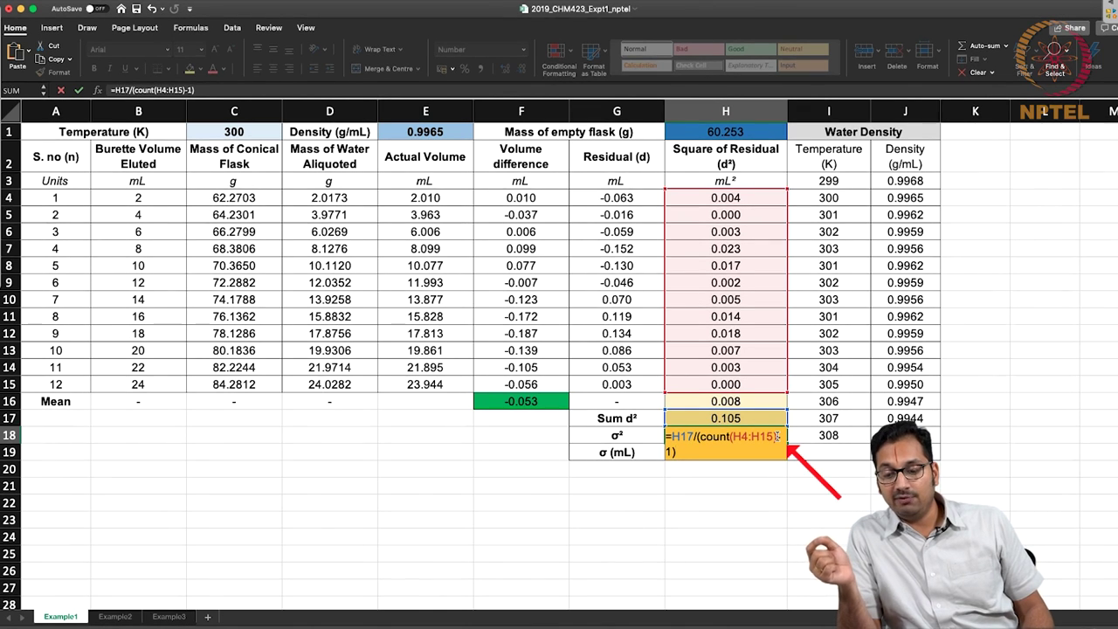
key("Return")
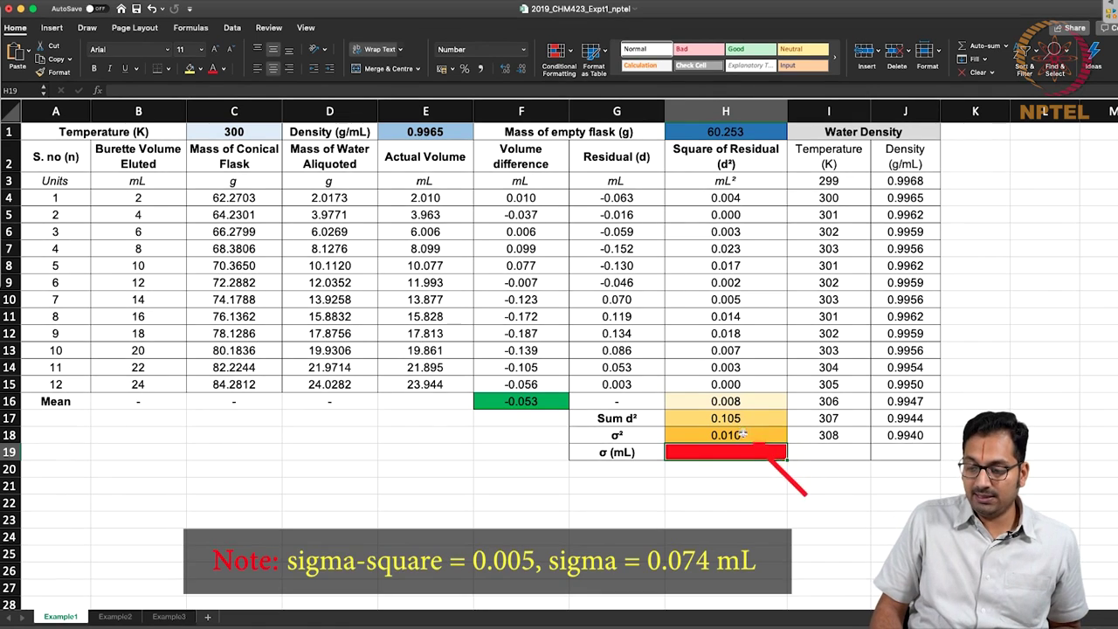
Calculate the standard deviation σ in H19 as the square root of the variance with =SQRT((H18))
left_click(741, 435)
double_click(741, 451)
type("=")
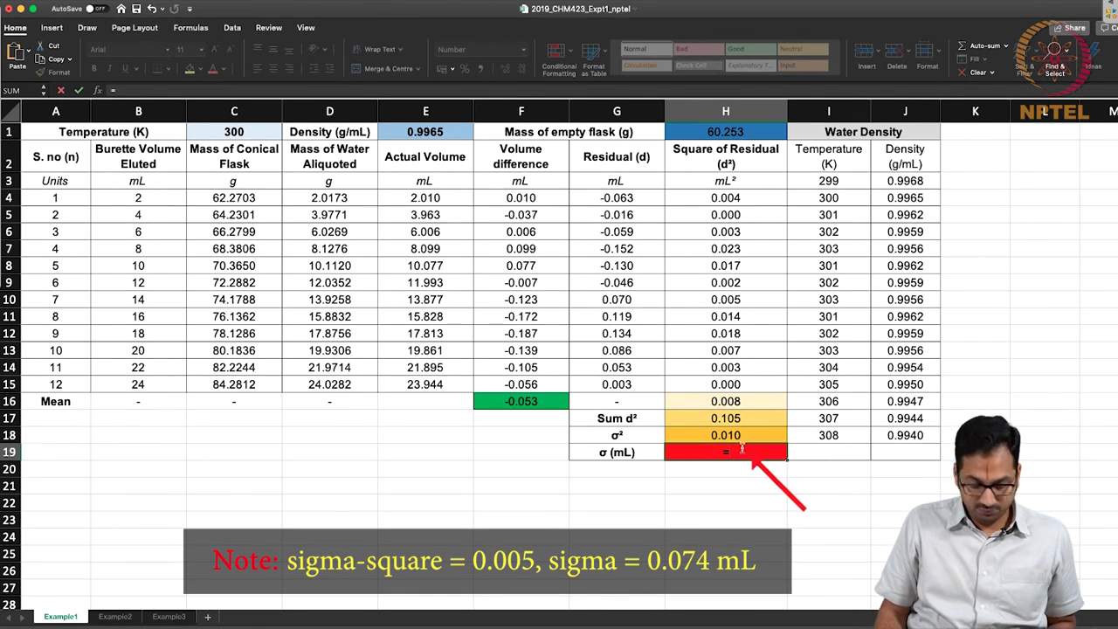
type("sqrt(")
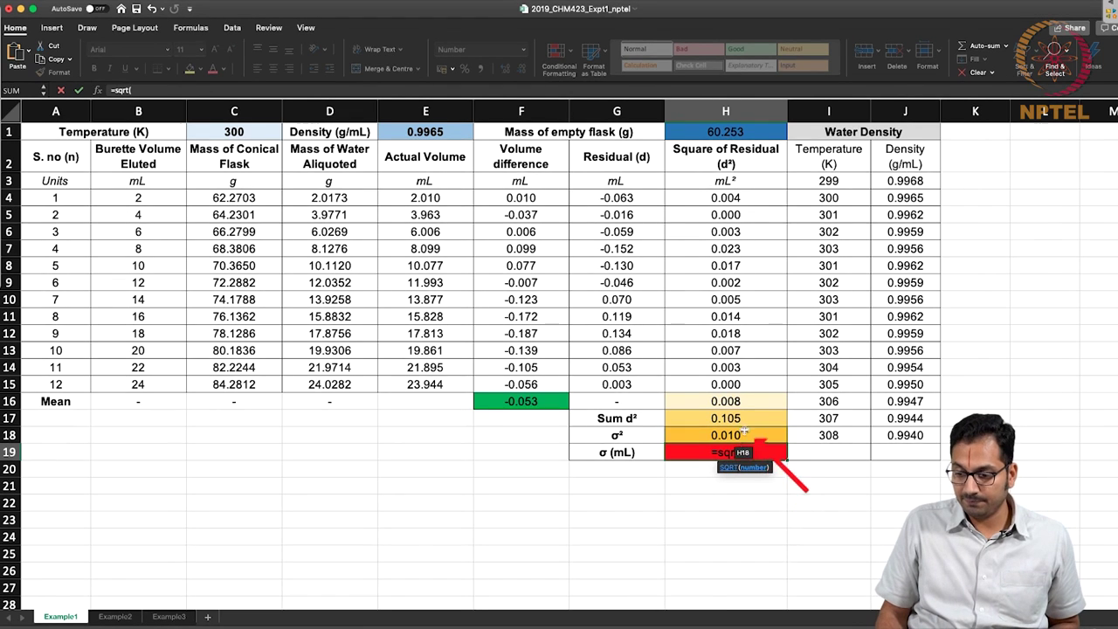
type("))")
key("Return")
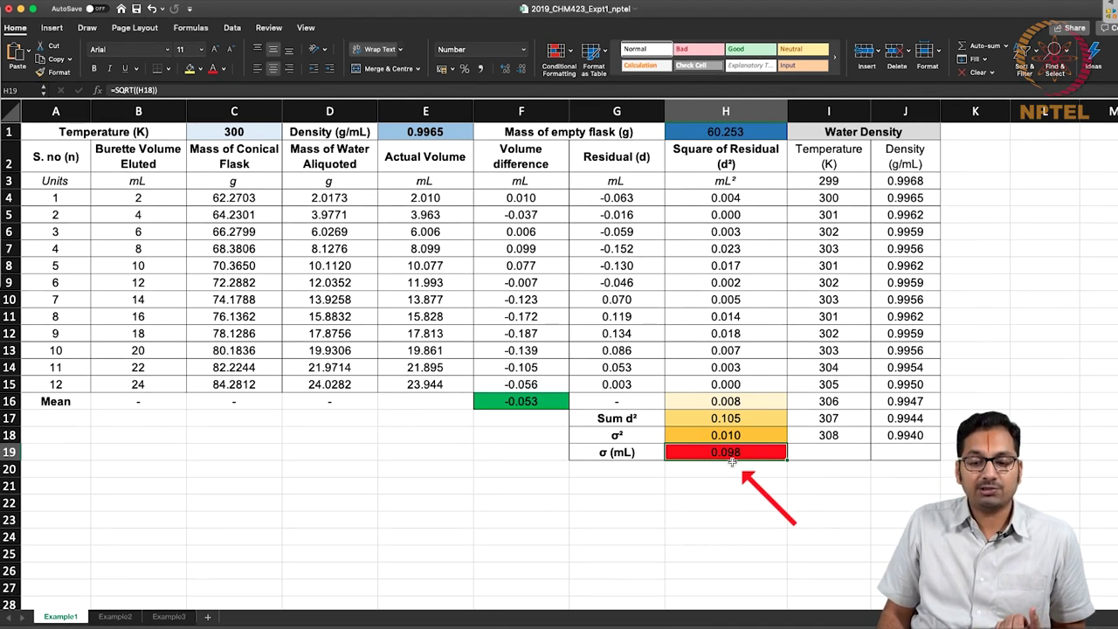
left_click(981, 196)
double_click(980, 196)
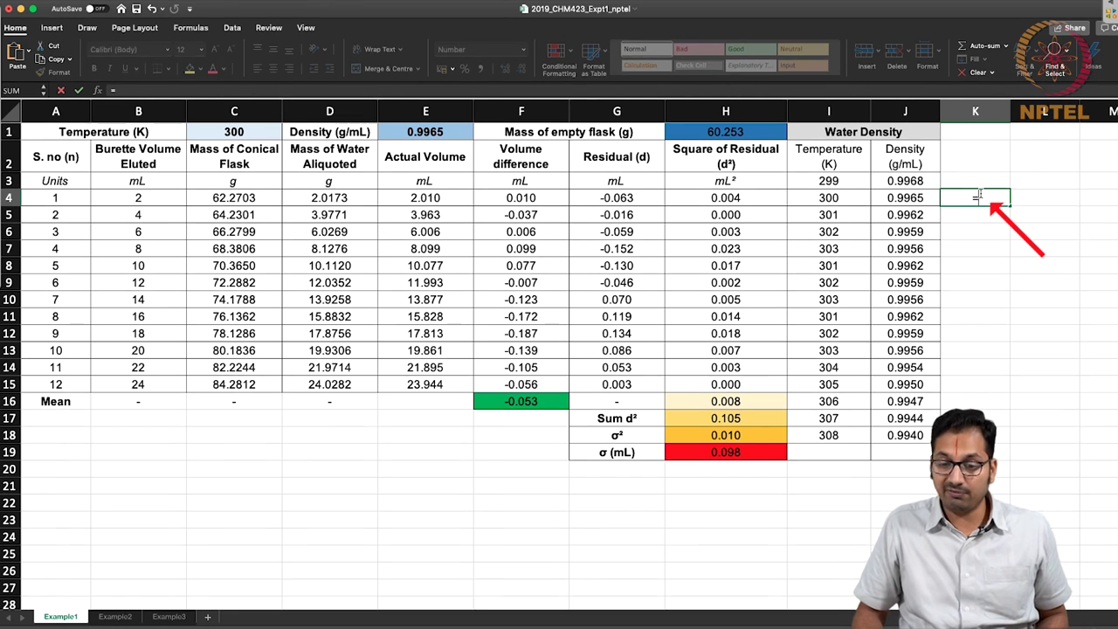
key("Escape")
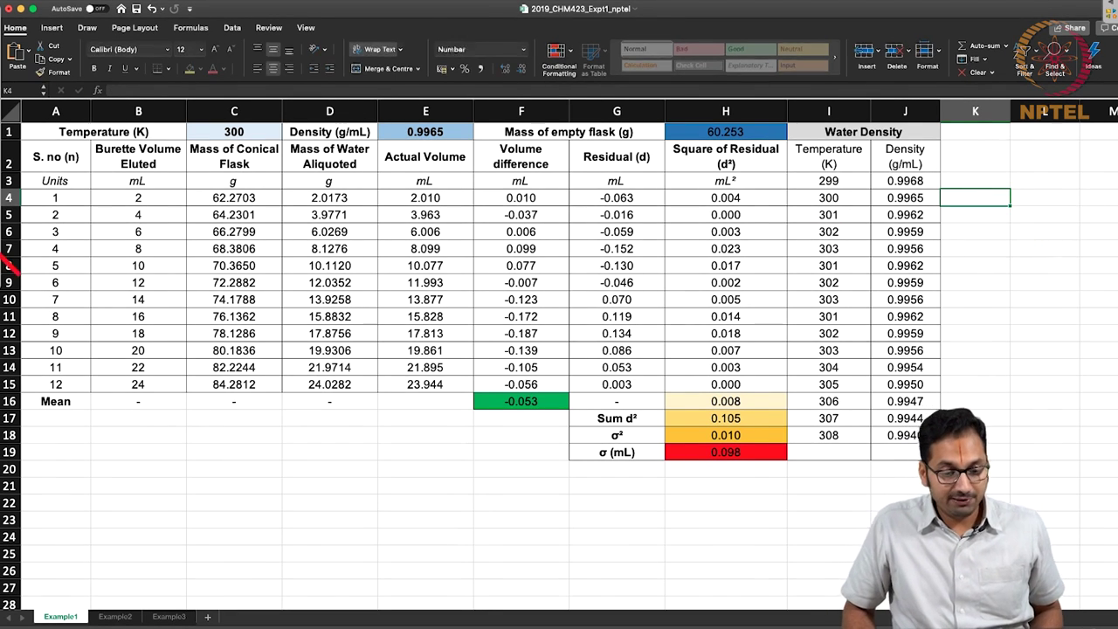
Insert a markers-only scatter chart of the actual volumes E4:E15 against the eluted burette volumes B4:B15
left_click_drag(165, 201, 144, 389)
left_click_drag(446, 197, 439, 386)
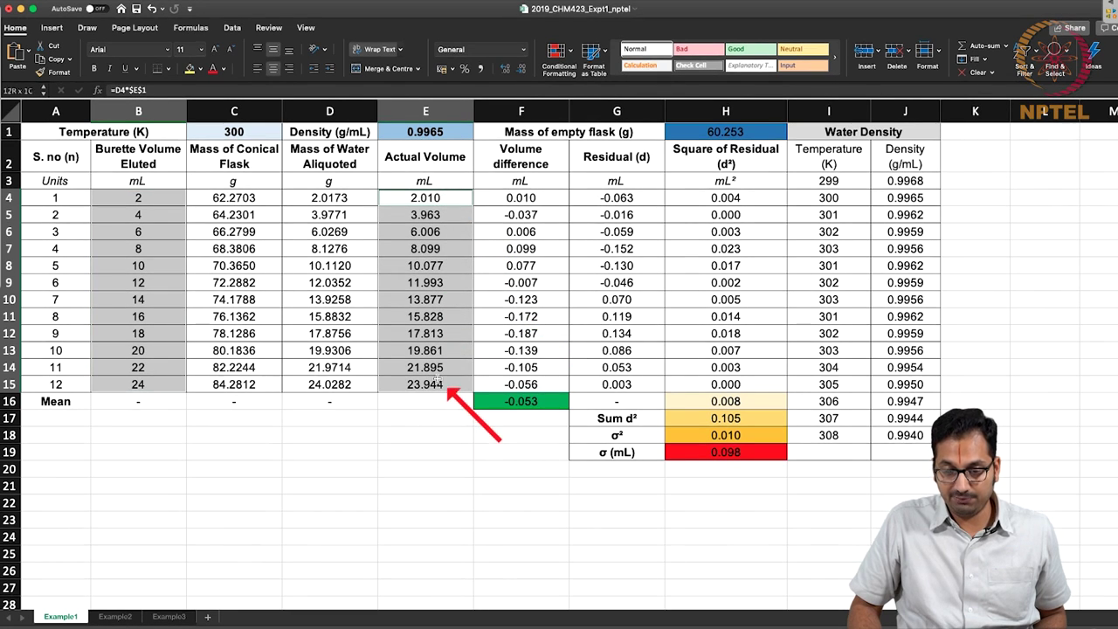
left_click(52, 27)
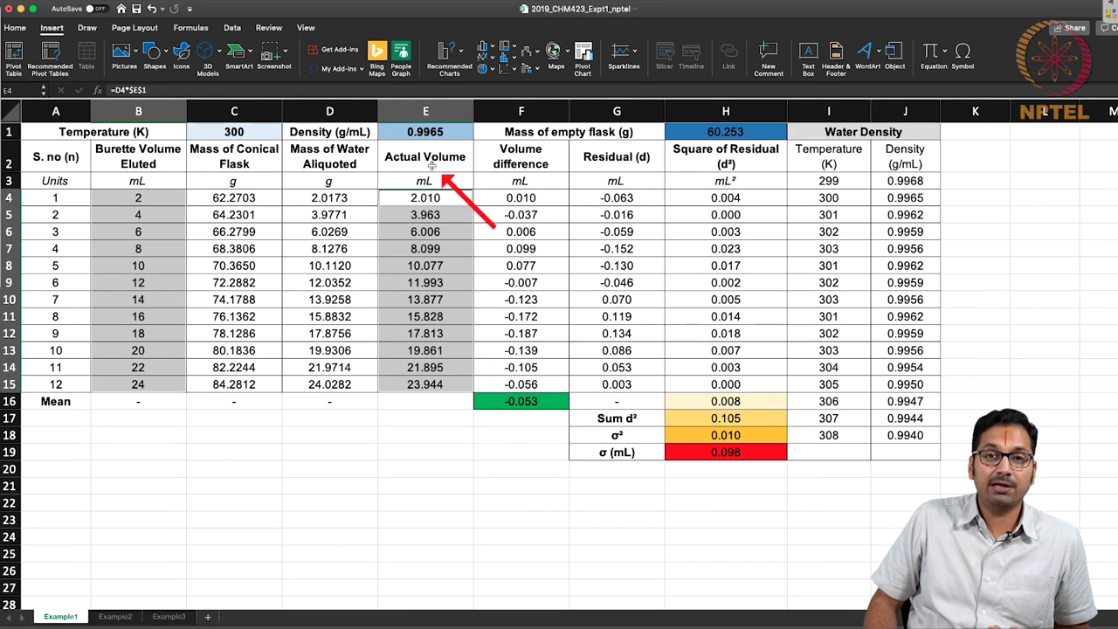
left_click(522, 61)
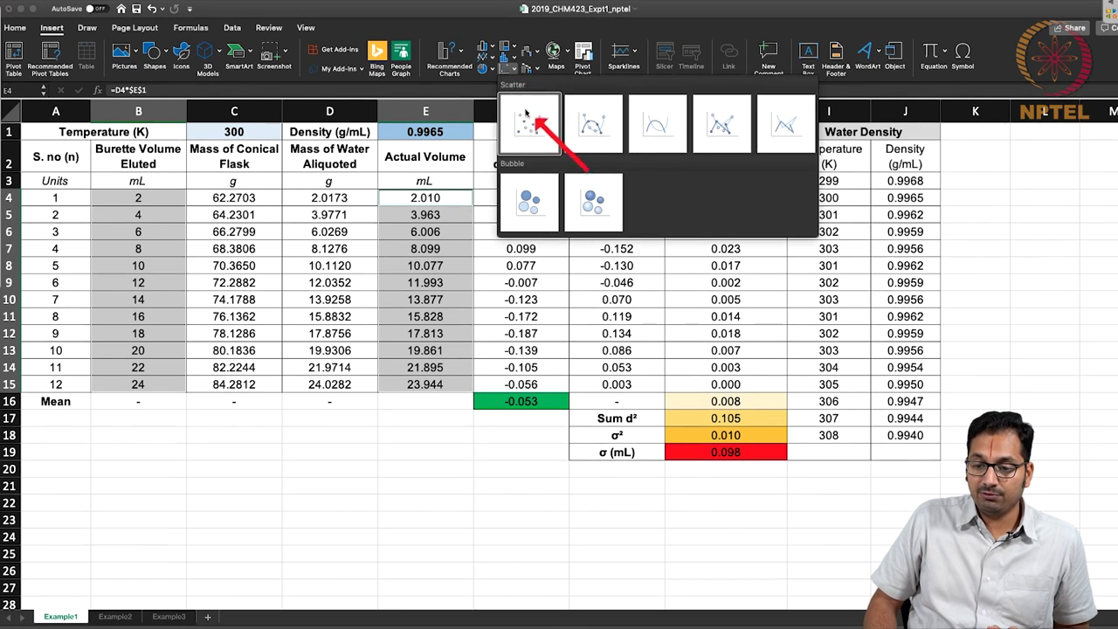
left_click(529, 116)
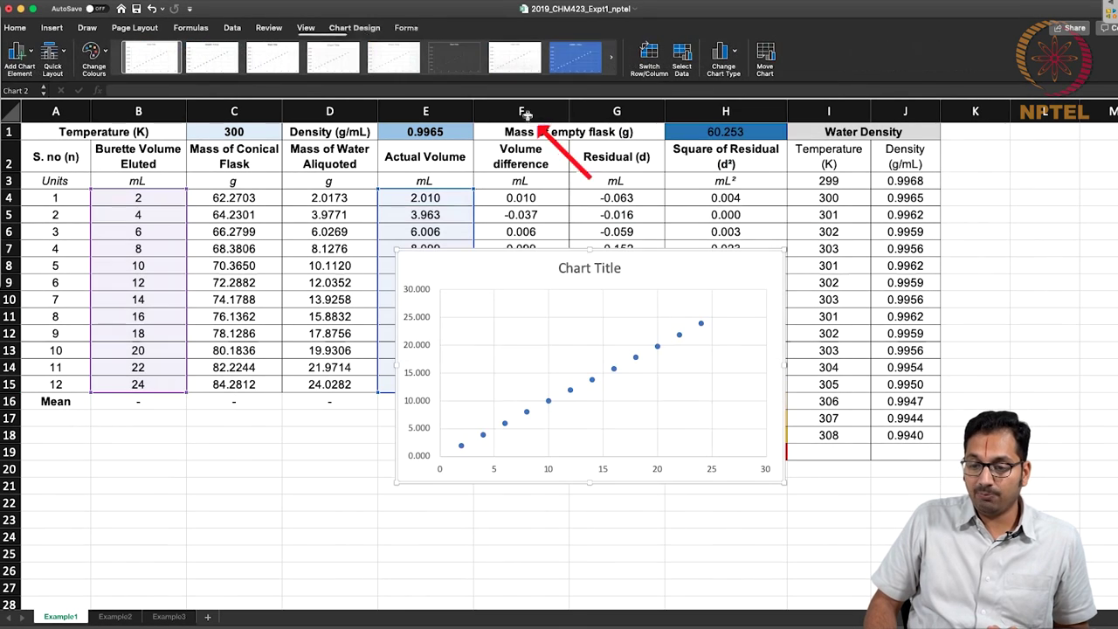
Add a linear trendline with the intercept set to 0.0, display its equation and place the equation beside the chart title
left_click(593, 383)
right_click(593, 383)
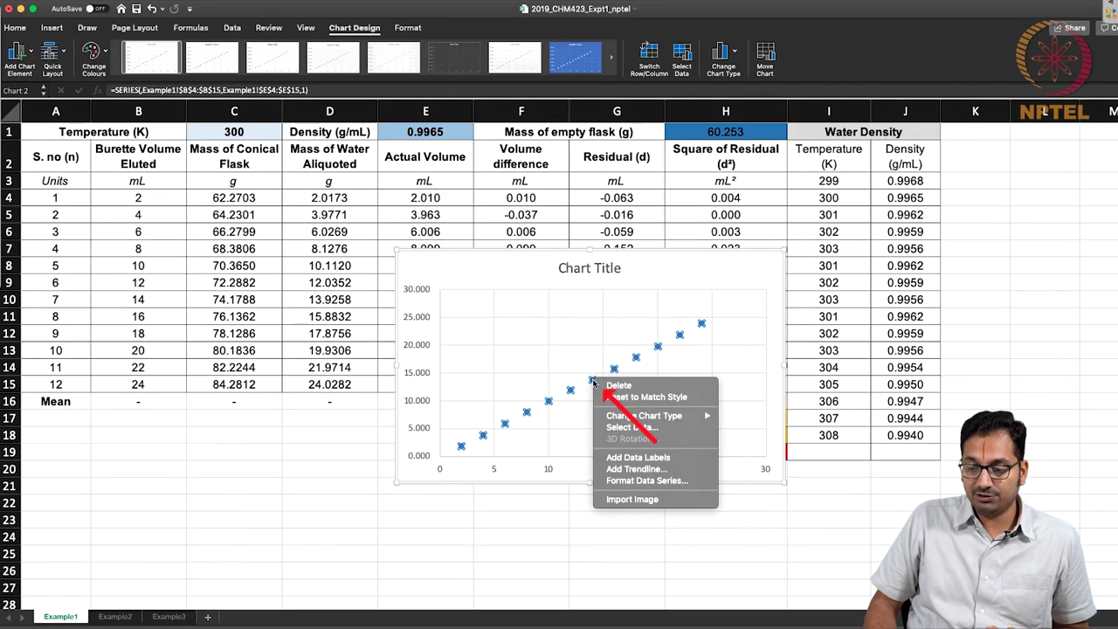
left_click(637, 469)
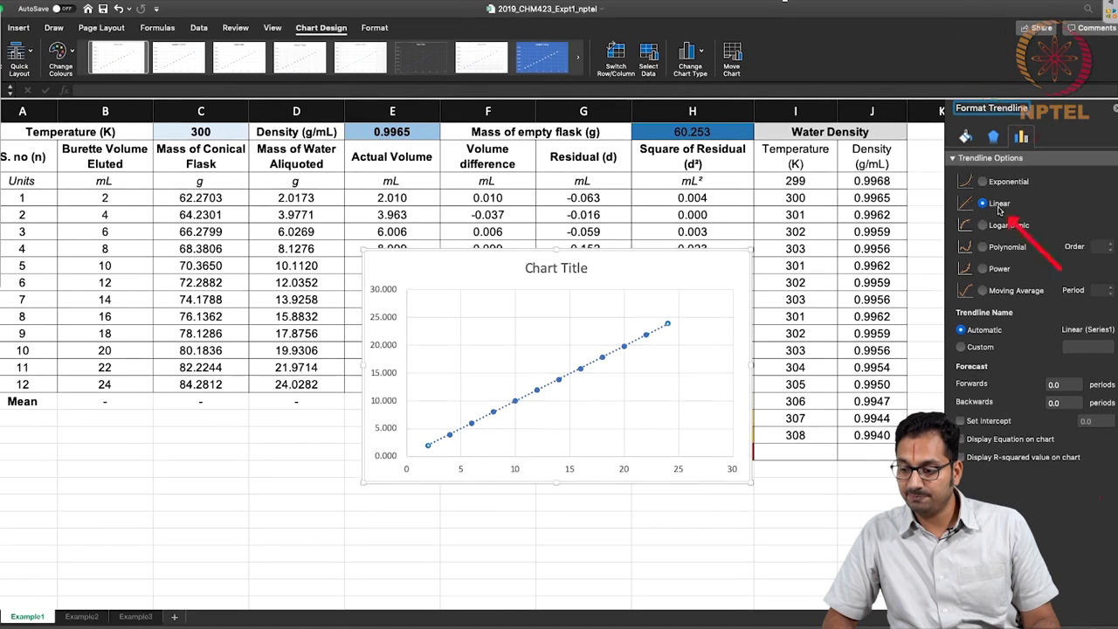
left_click(980, 425)
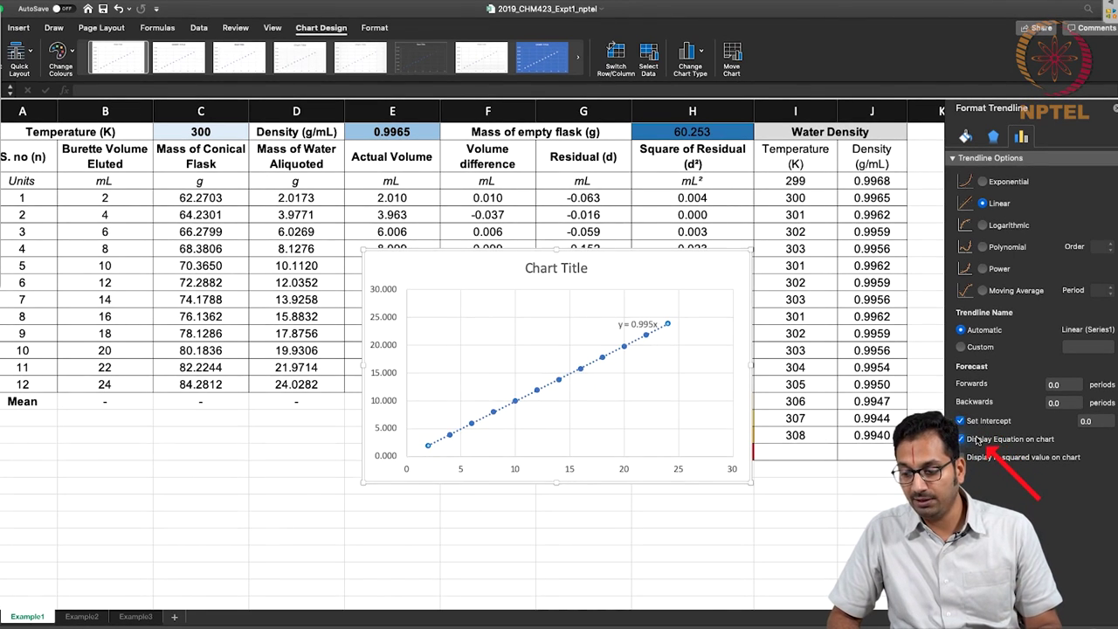
left_click(638, 321)
left_click_drag(639, 309, 633, 254)
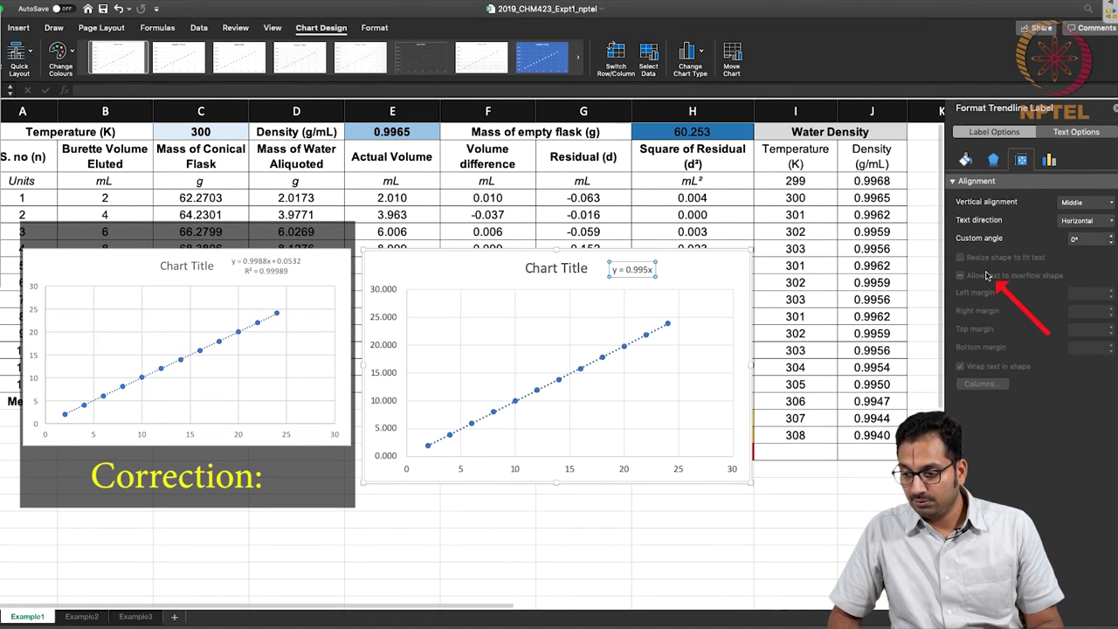
Remove the trendline's fixed intercept, display the R-squared value and move the label clear of the chart title
left_click(645, 336)
left_click(985, 420)
left_click(981, 456)
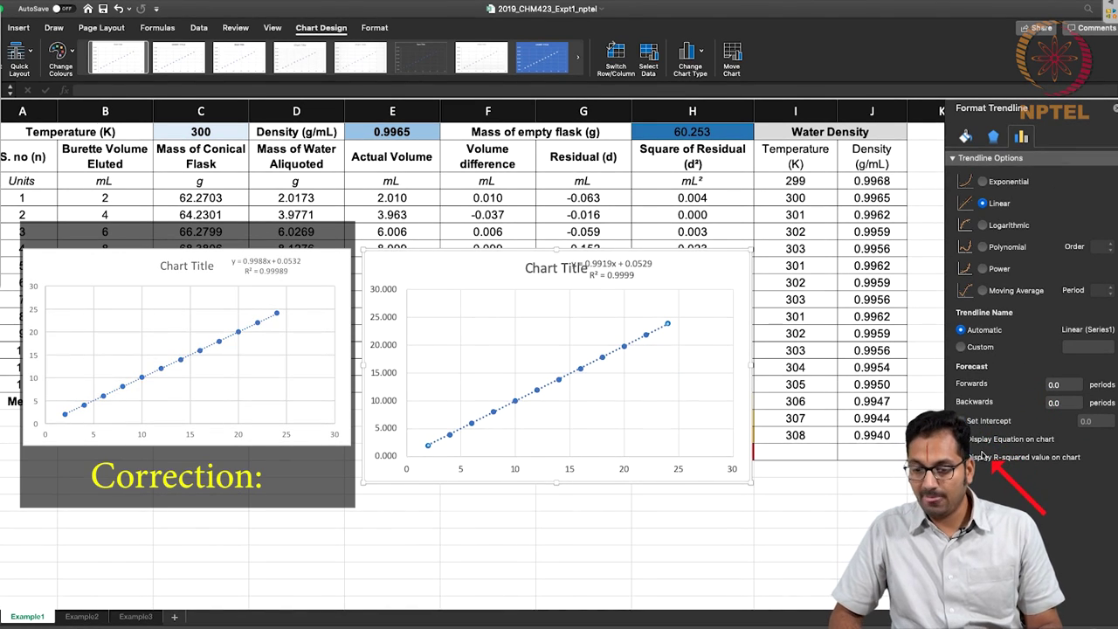
left_click(620, 262)
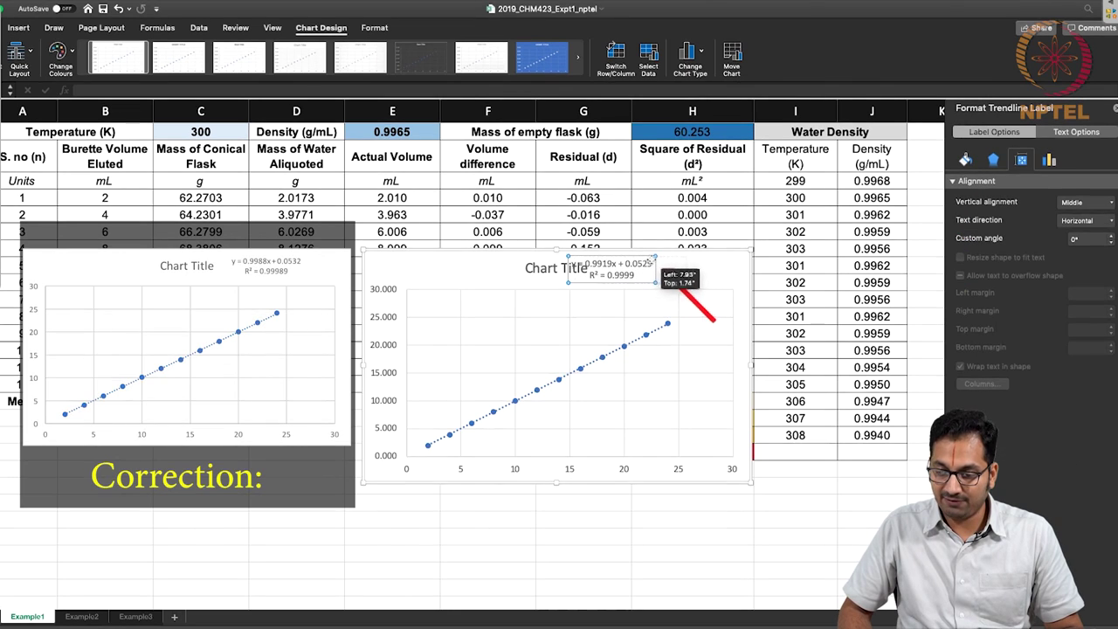
left_click_drag(620, 262, 666, 262)
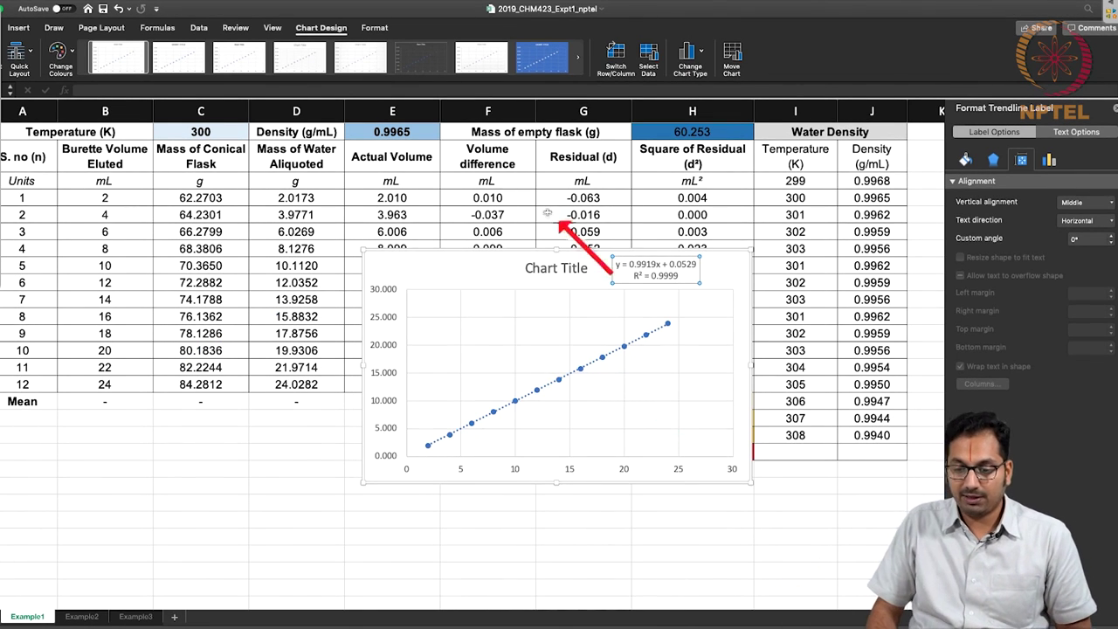
Move the chart below the data table and close the formatting pane
left_click_drag(526, 250, 200, 506)
left_click(218, 469)
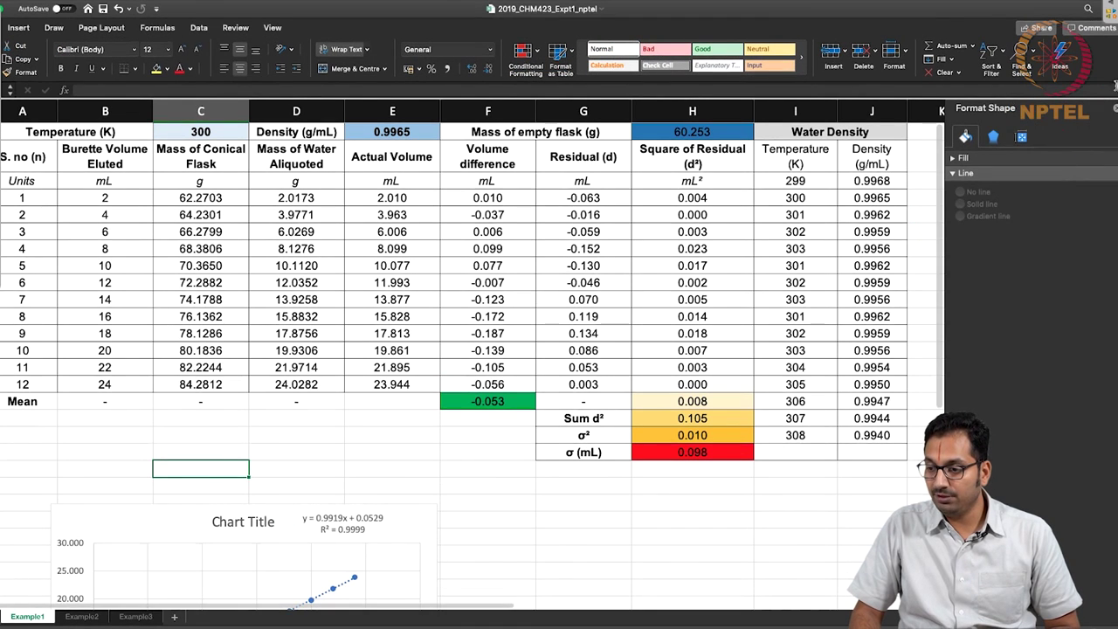
left_click(1115, 110)
Reference the first actual volume in K3 with the formula =E4
left_click(931, 179)
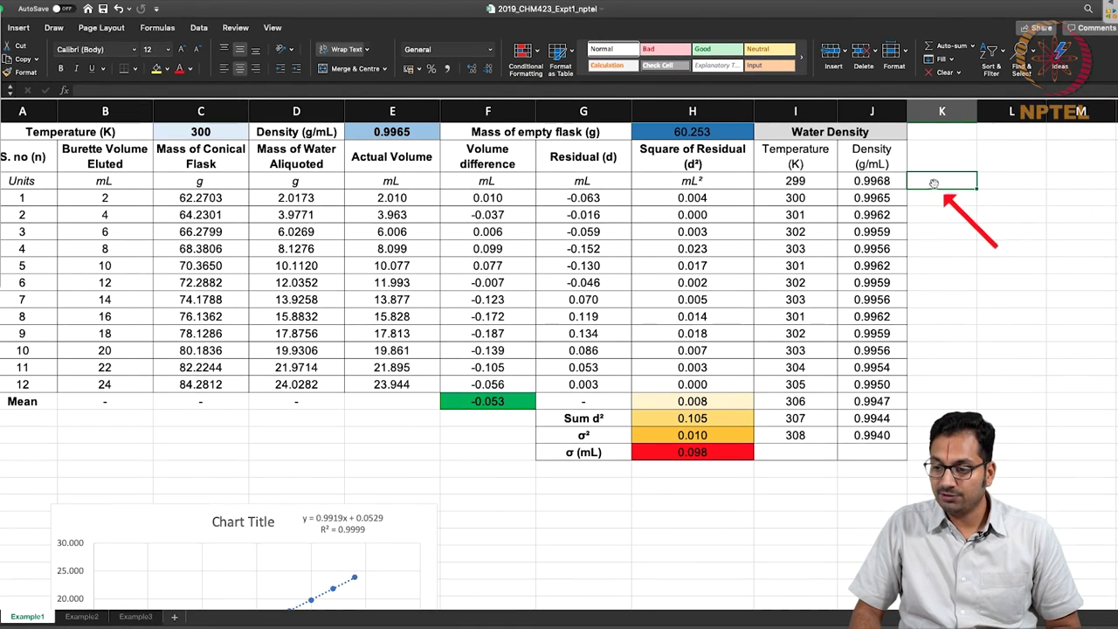
double_click(931, 179)
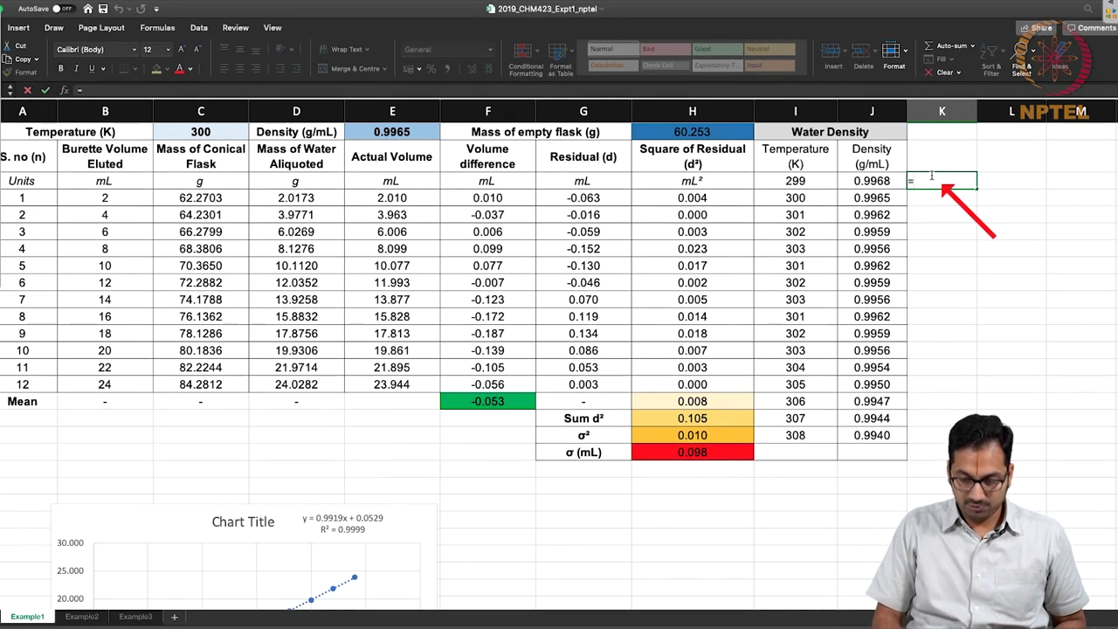
type("=")
left_click(423, 197)
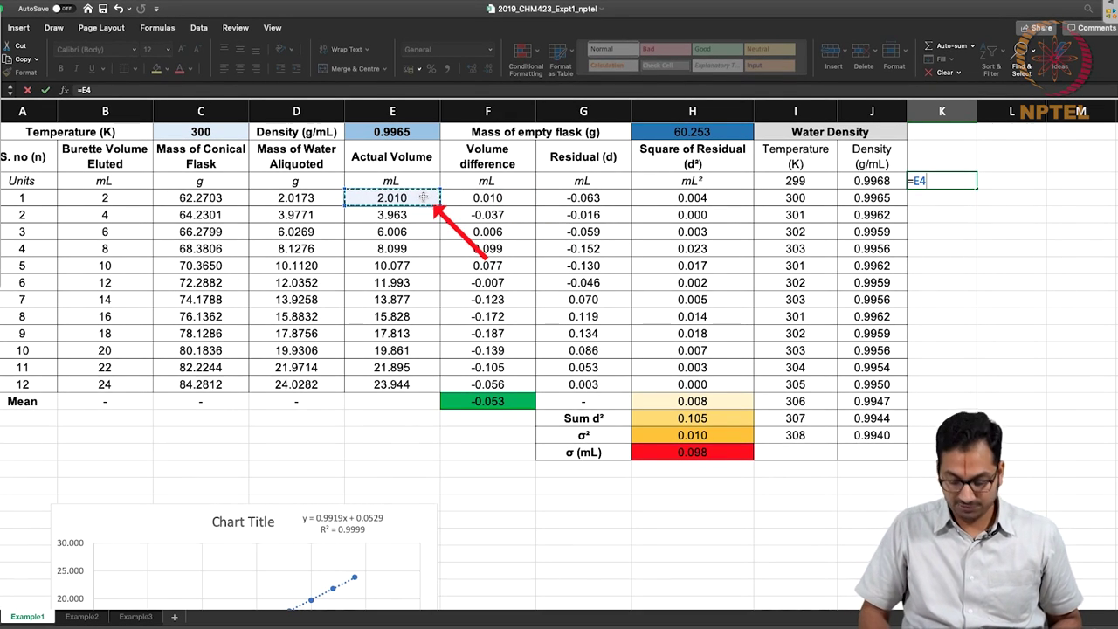
key("Return")
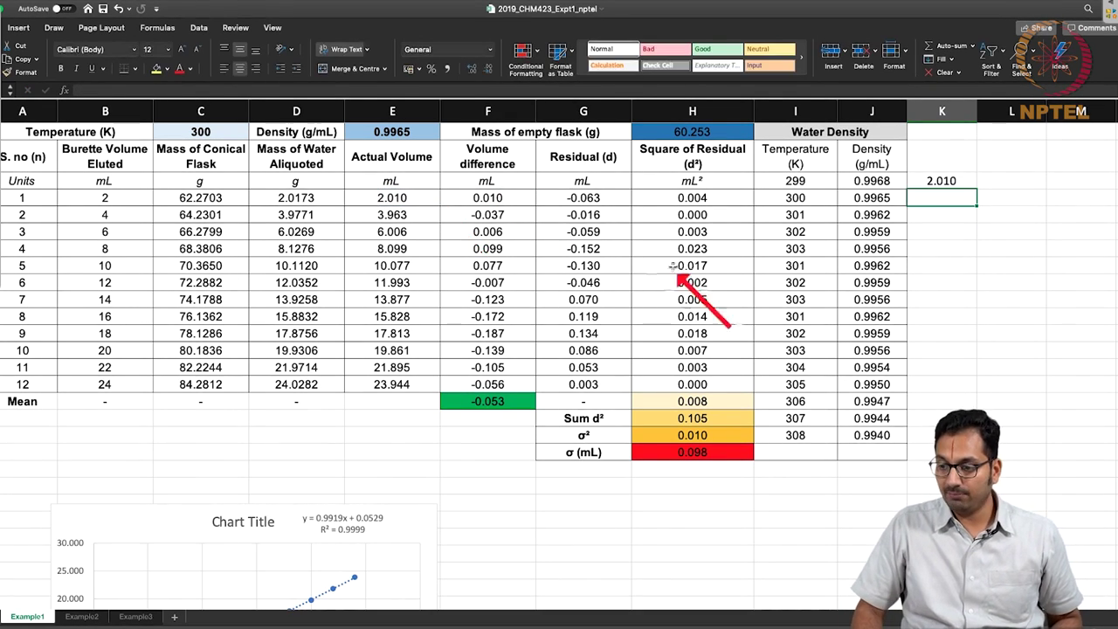
Calculate the difference between the second and first water masses in K4 with =D5-D4
double_click(967, 202)
type("=")
left_click(328, 215)
type("-")
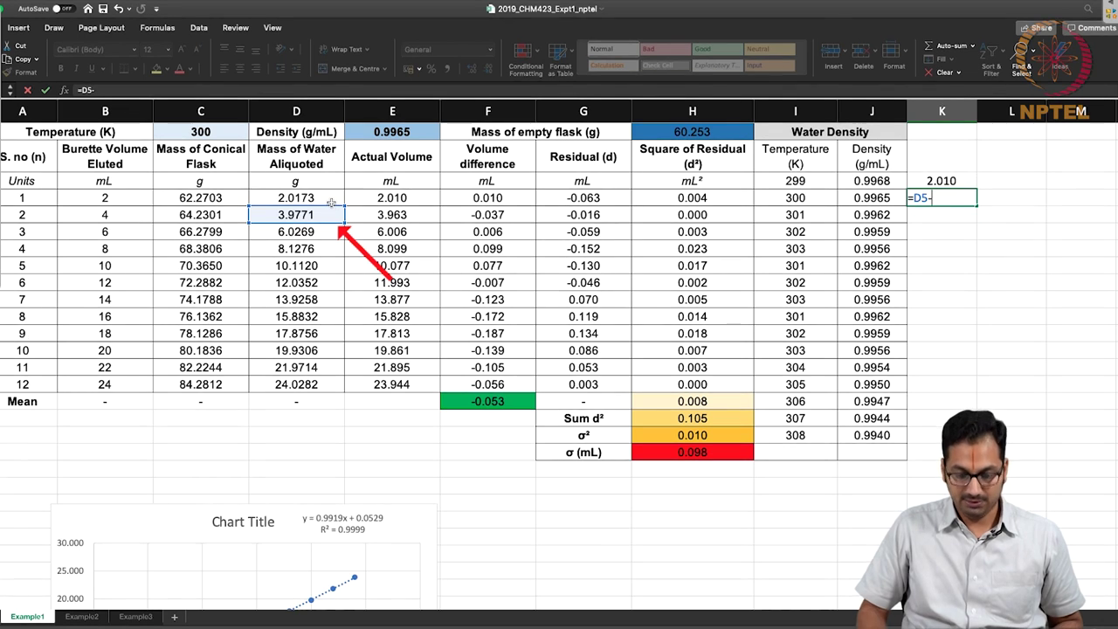
left_click(332, 202)
key("Return")
Copy the successive difference formula from K4 down through K15
key("Up")
key("ctrl+c")
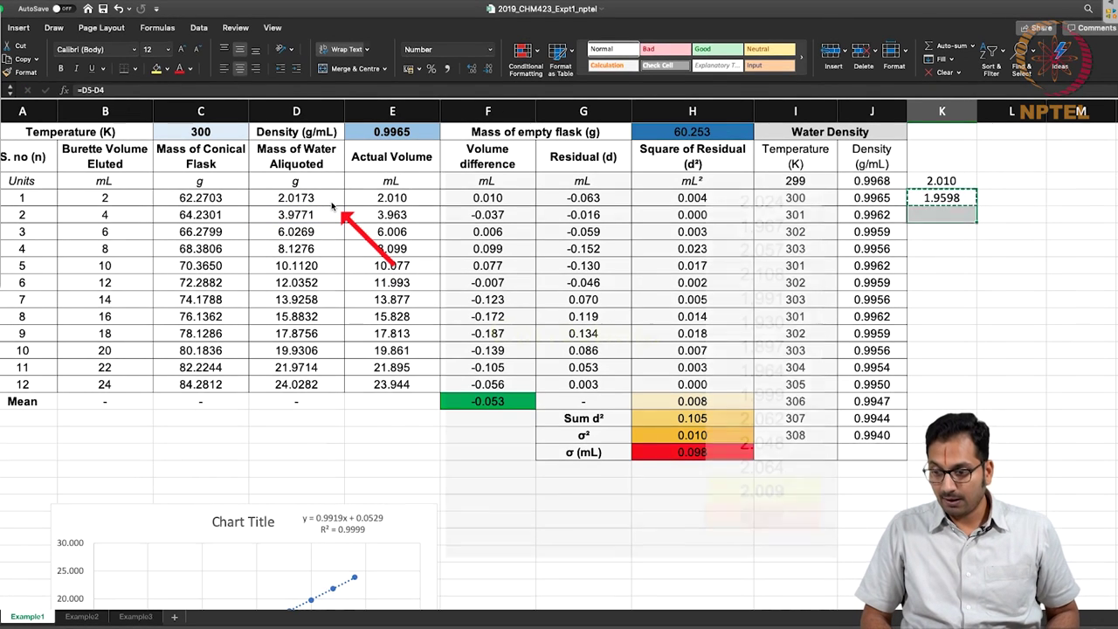
key("shift+Down")
key("shift+Down")
key("shift+Down")
key("shift+Down")
key("shift+Down")
key("shift+Down")
key("shift+Down")
key("shift+Down")
key("shift+Down")
key("shift+Down")
key("shift+Down")
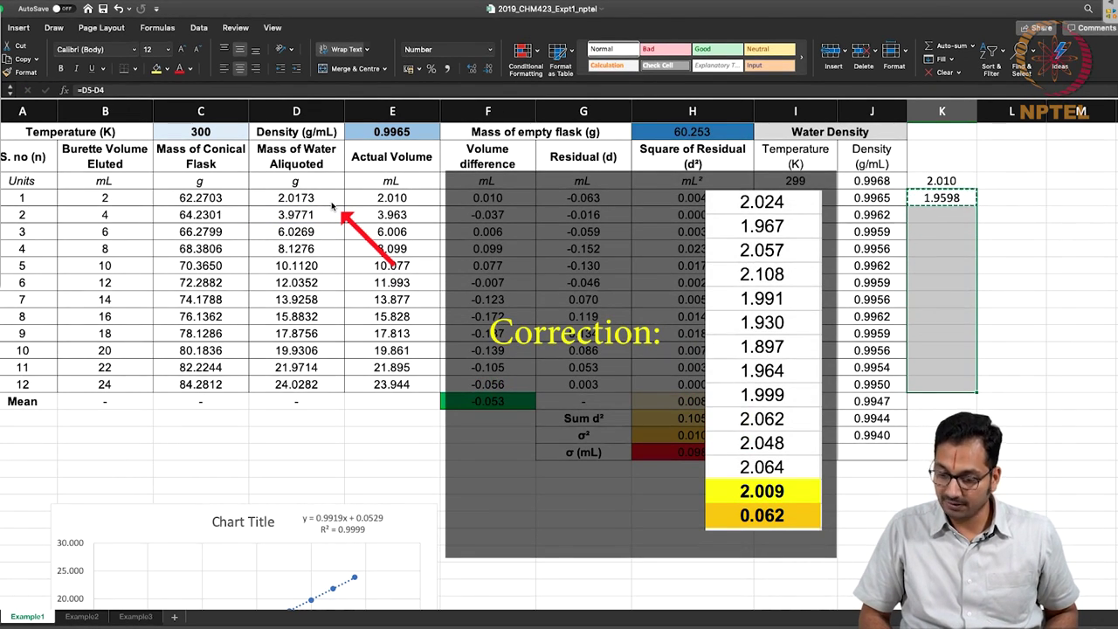
key("ctrl+v")
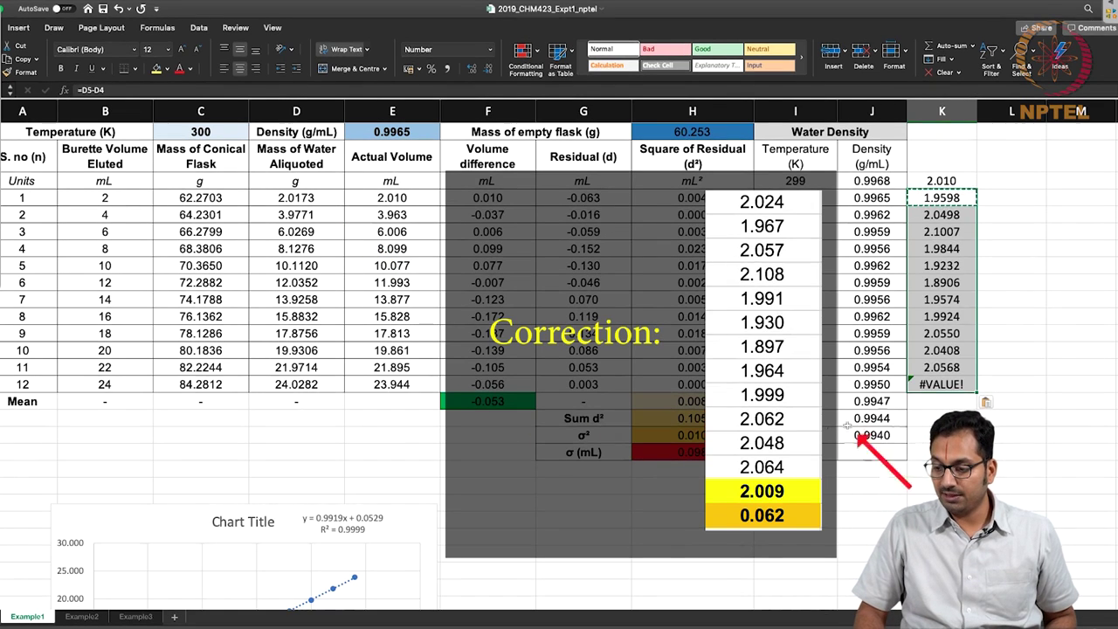
Clear the surplus difference formula from K15 and select K3
left_click(941, 385)
key("Delete")
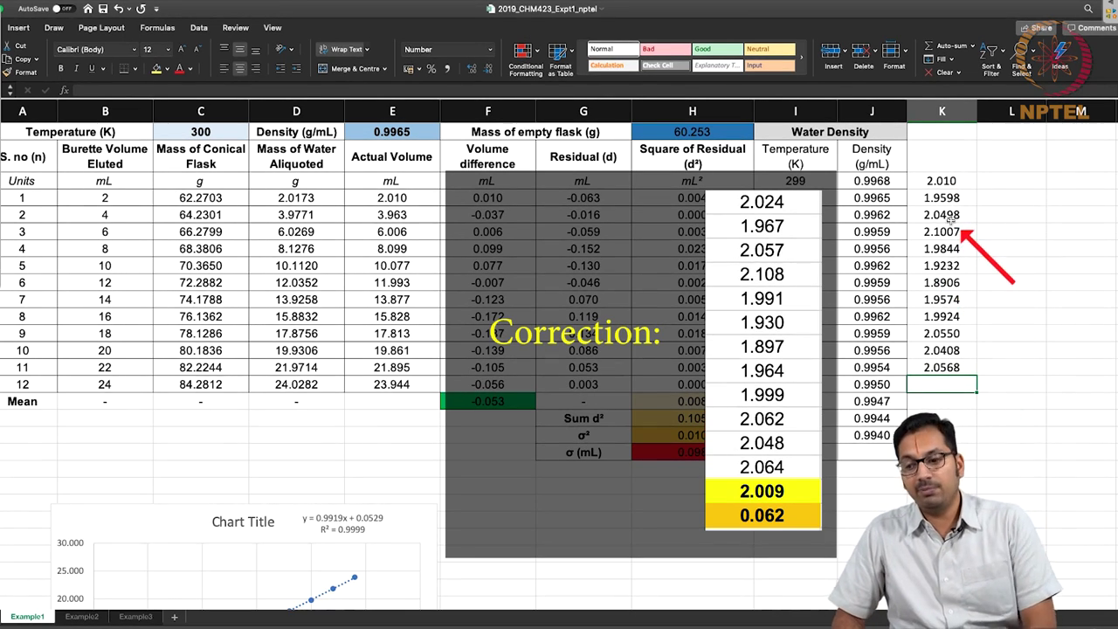
left_click(951, 181)
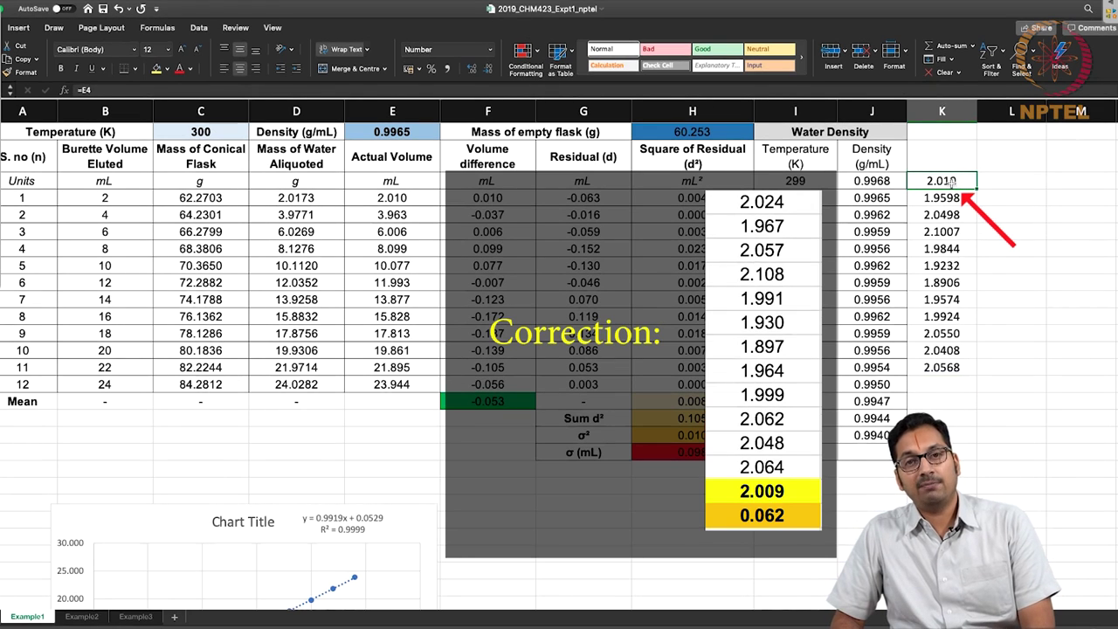
Check the formulas behind the first successive differences in K3 through K6
left_click(965, 198)
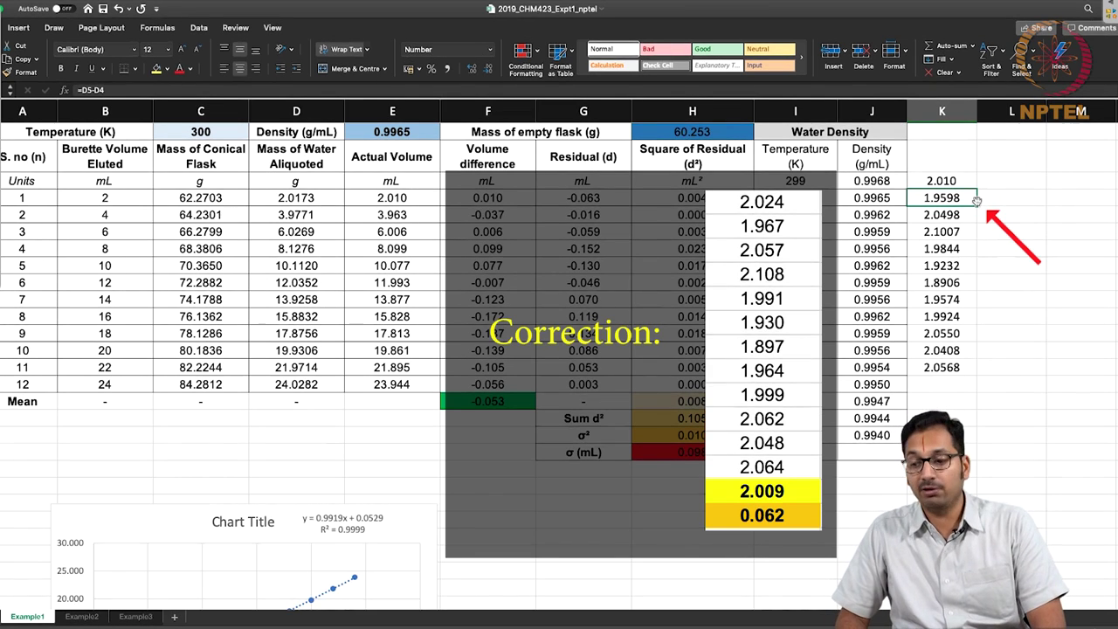
left_click(959, 216)
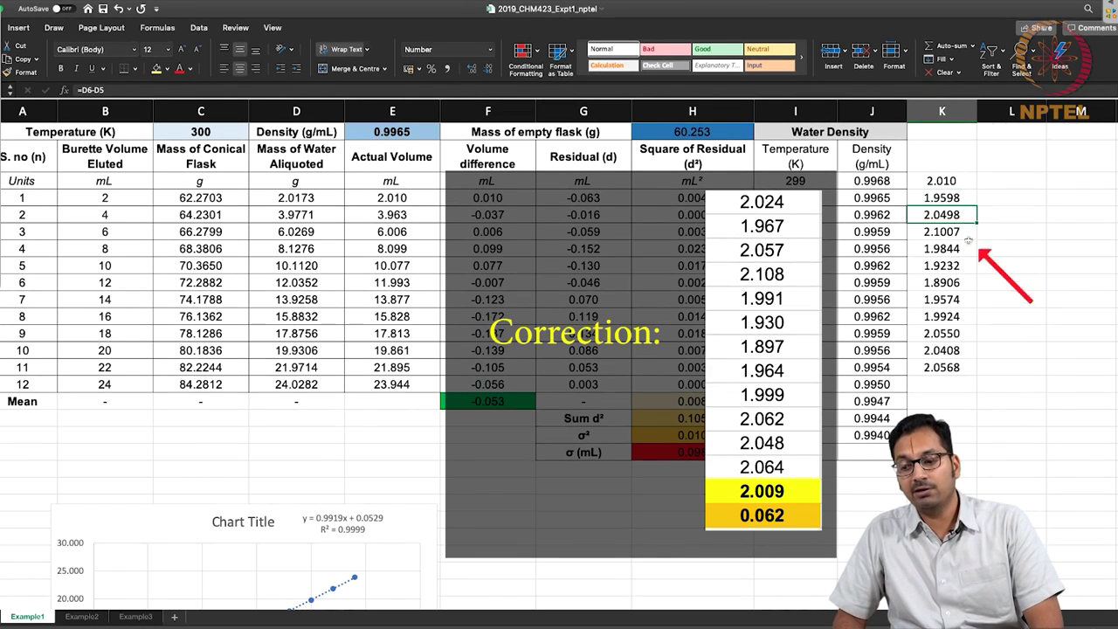
left_click(966, 234)
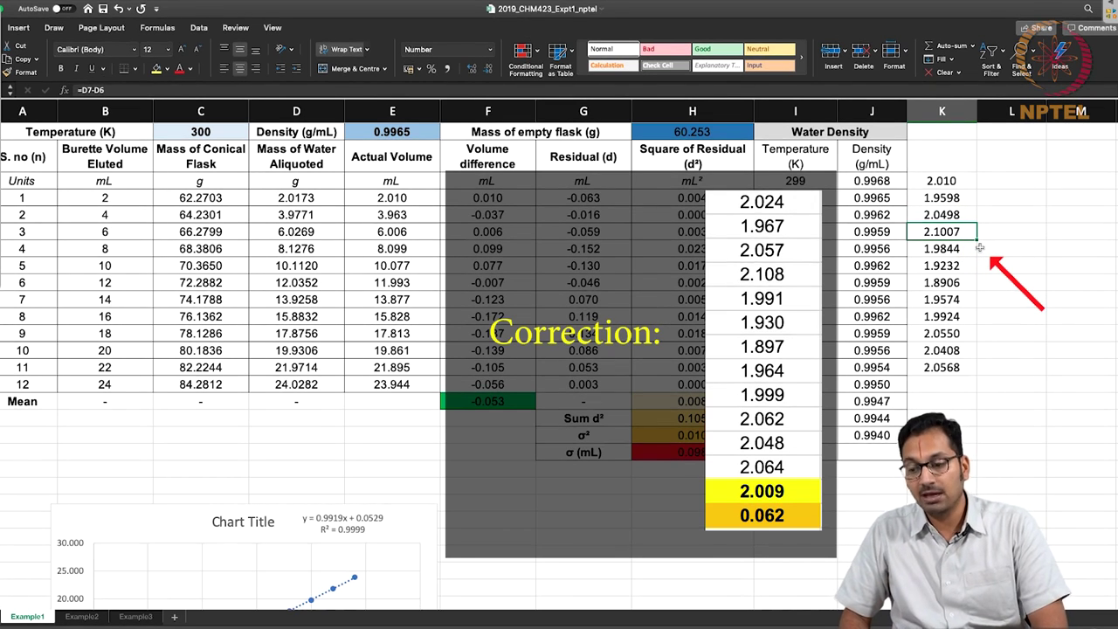
left_click(959, 181)
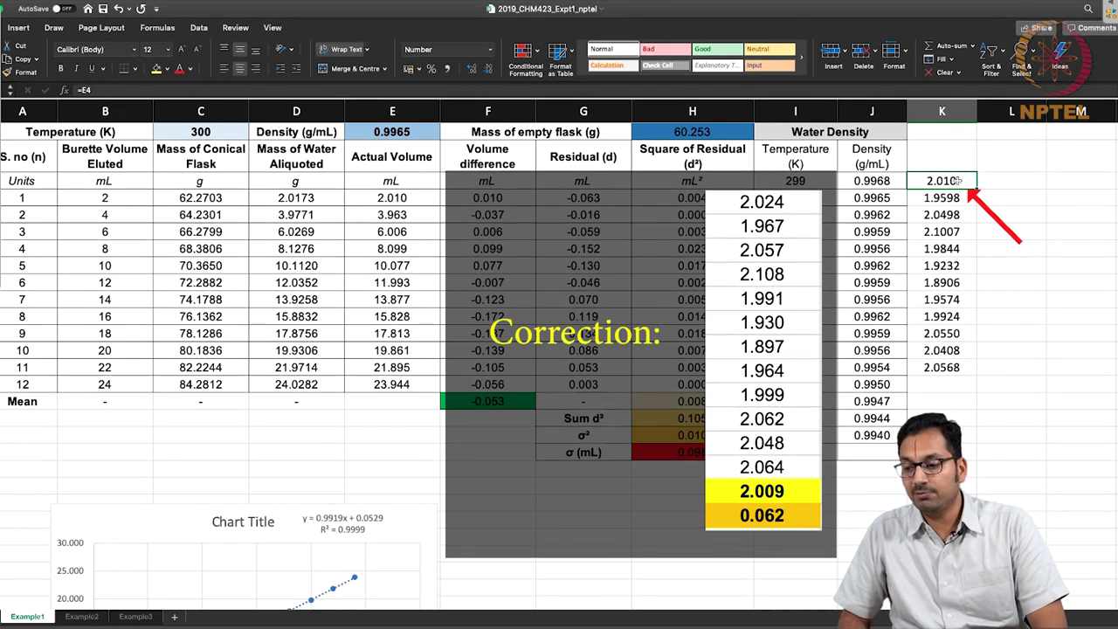
left_click(943, 232)
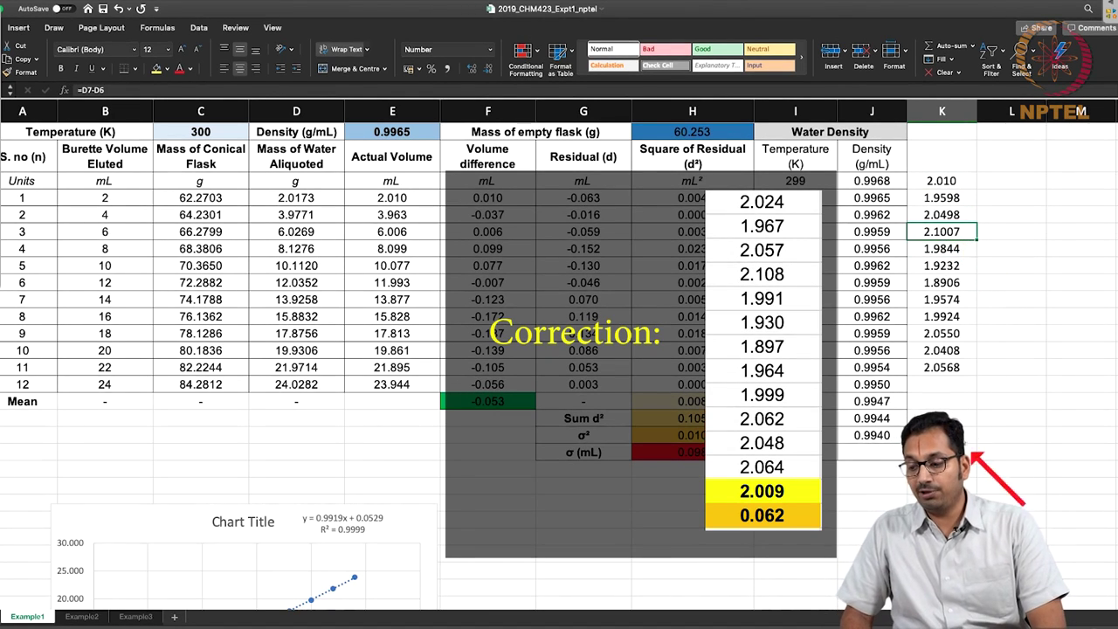
Calculate the mean of the successive differences in K15 with an AVERAGE formula over K3:K14
double_click(933, 382)
type("=a")
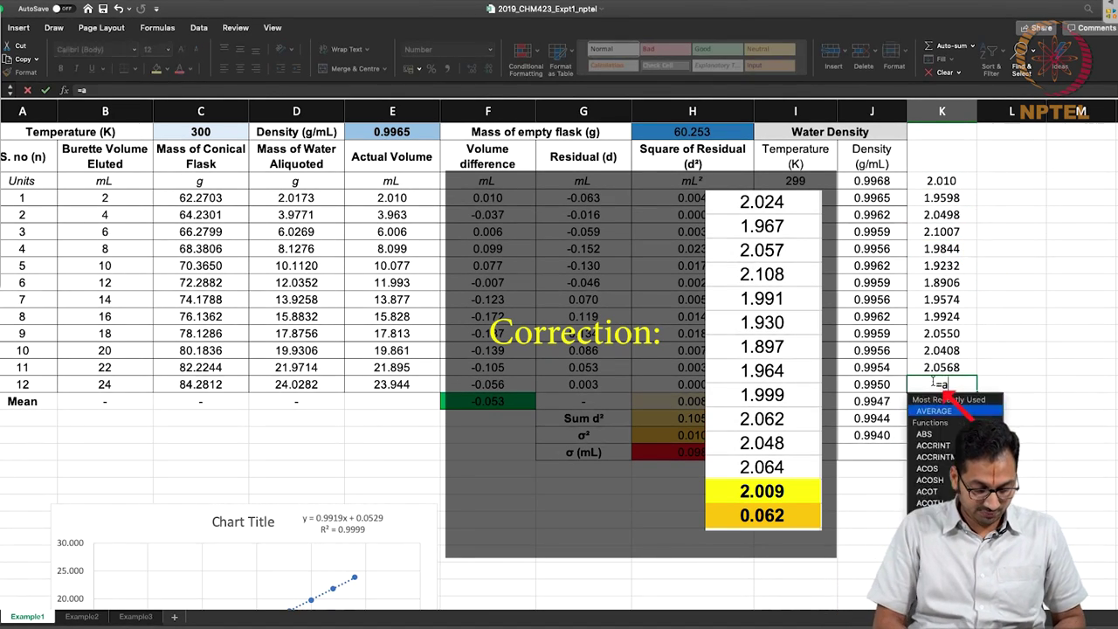
type("verage(")
left_click_drag(942, 181, 947, 367)
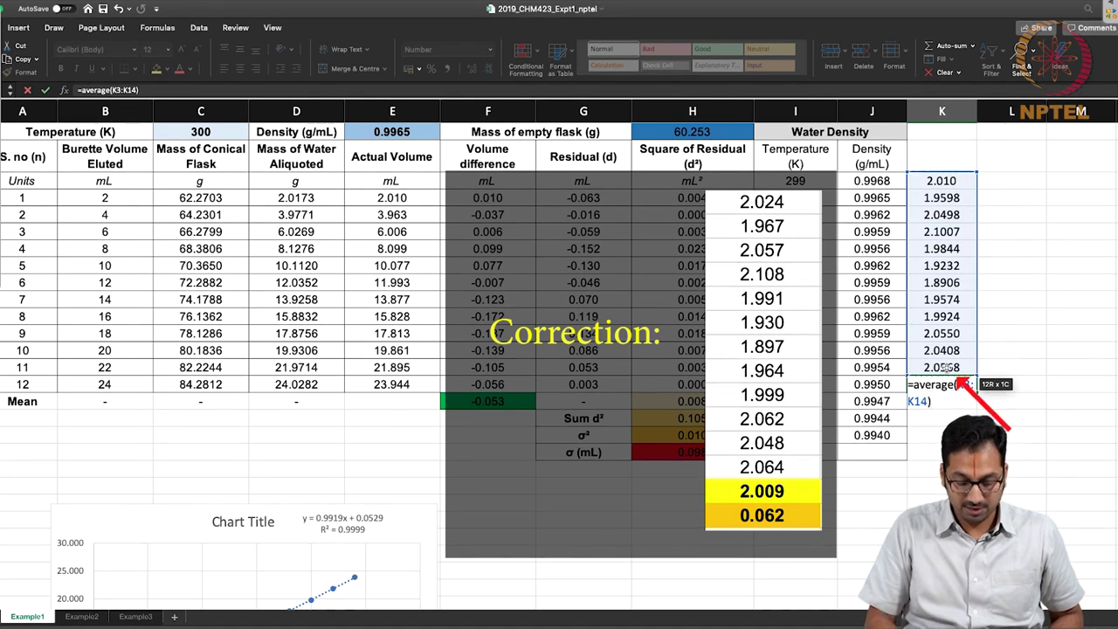
key("Return")
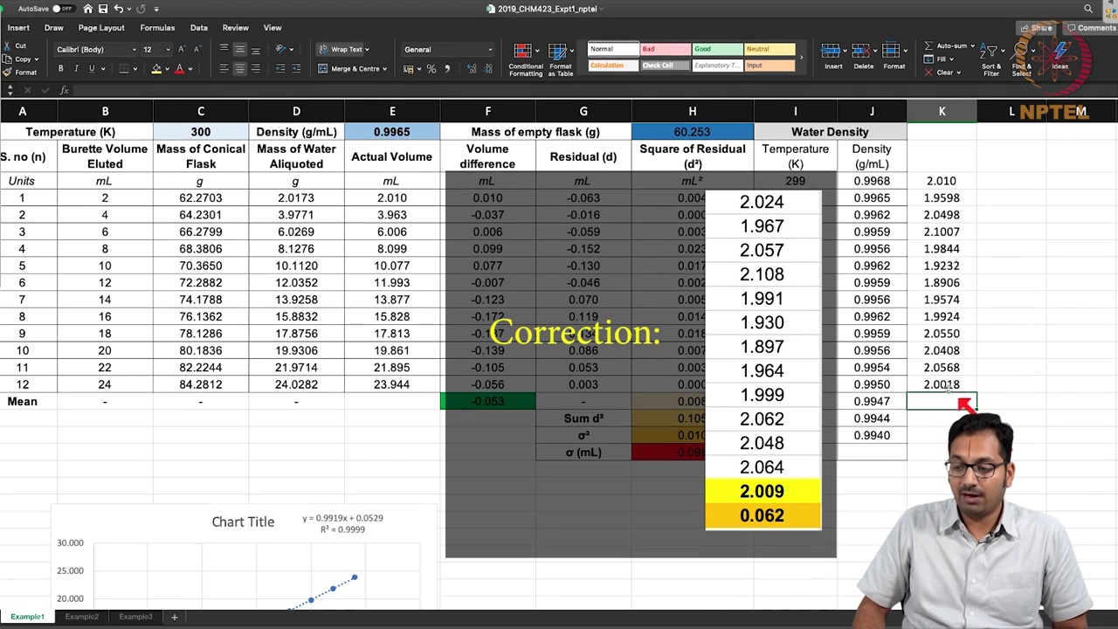
Calculate a standard deviation in K16 with the formula =STDEV(K3:K15)
key("Up")
left_click(946, 400)
double_click(946, 401)
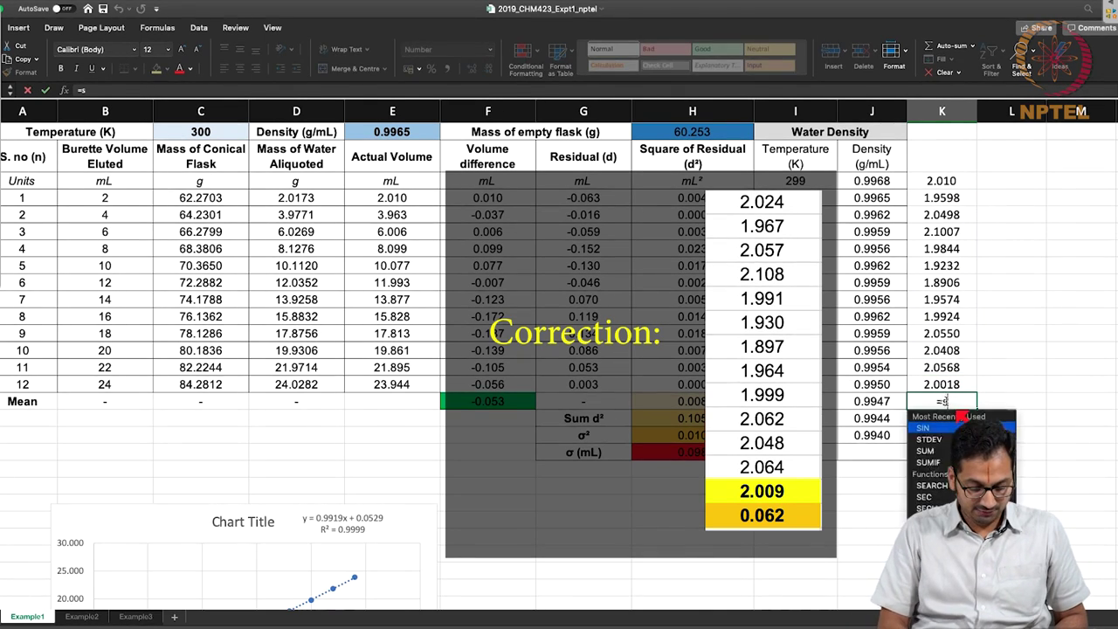
left_click_drag(952, 181, 958, 405)
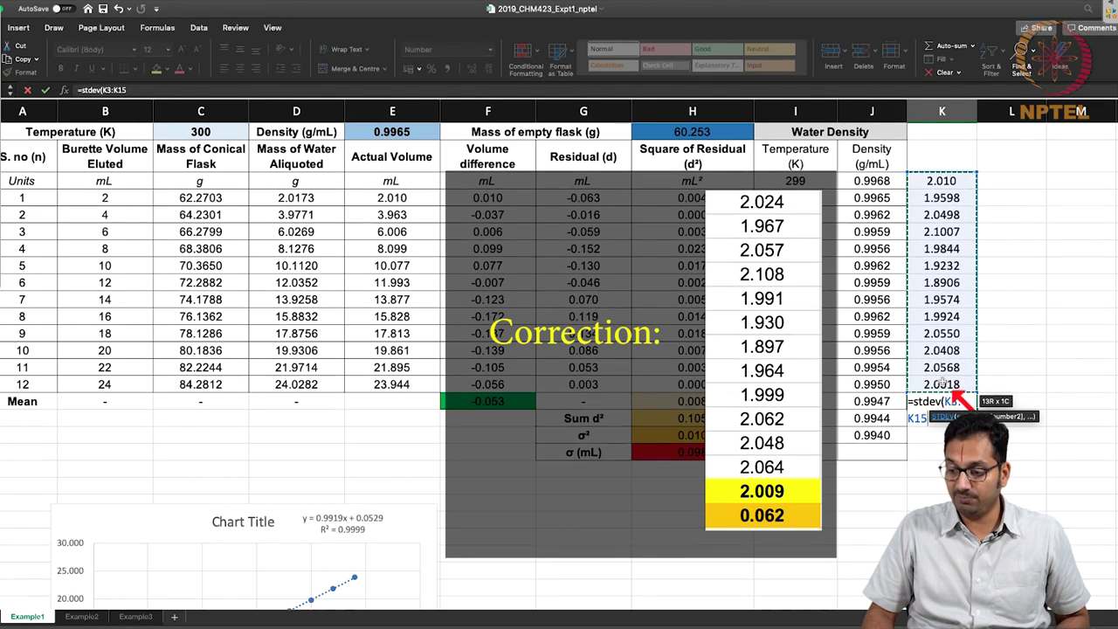
key("Return")
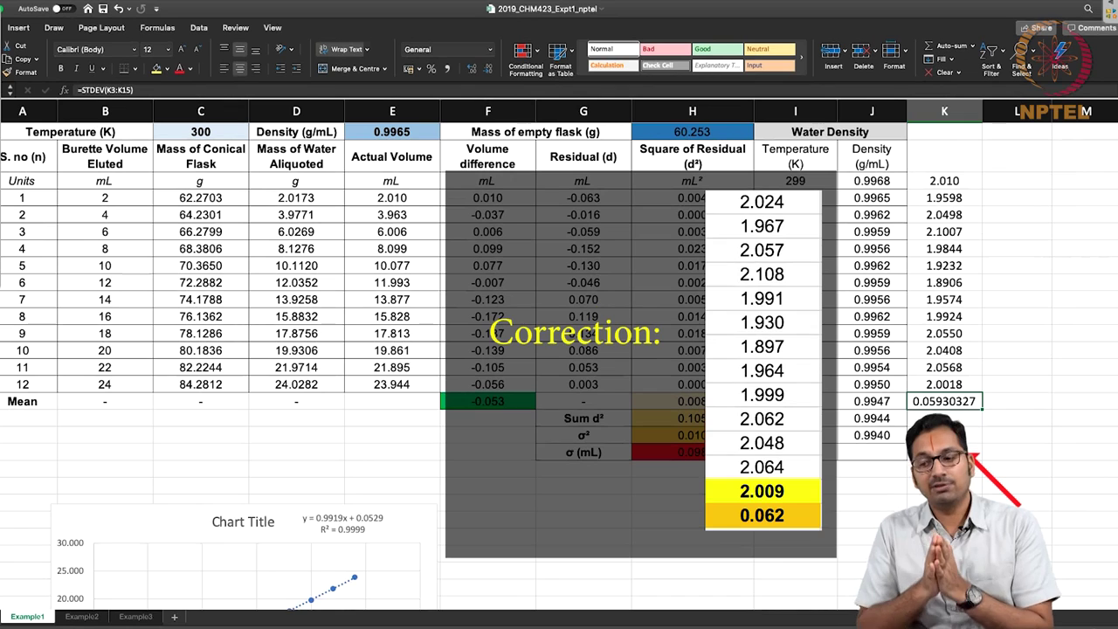
Review the average and standard deviation in K15:K16 and the residuals in G4:G15
left_click(956, 385)
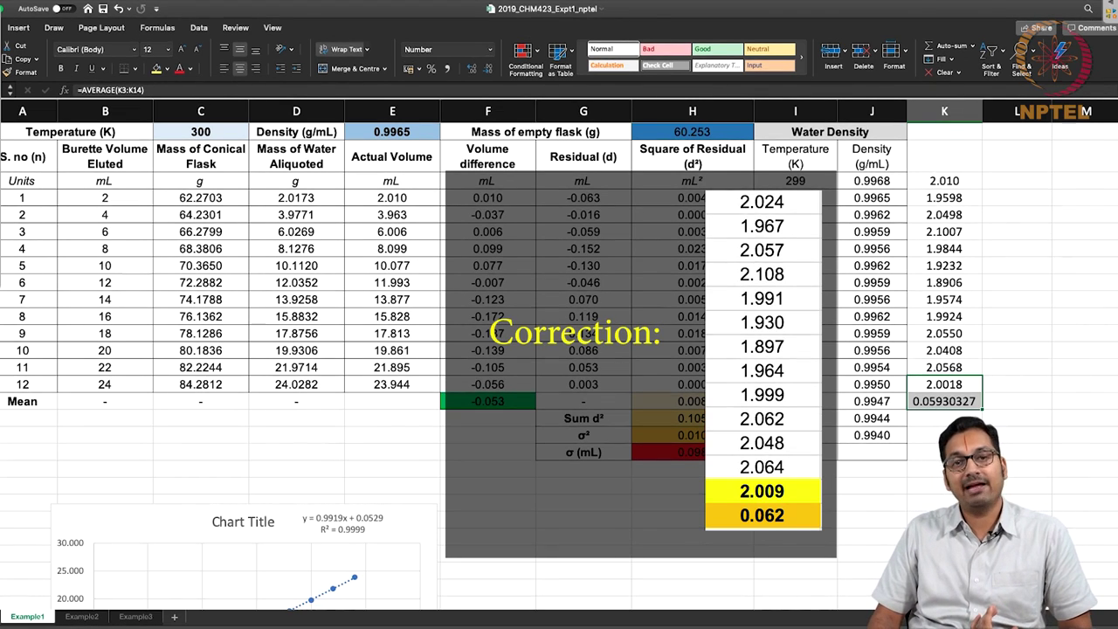
left_click(950, 400)
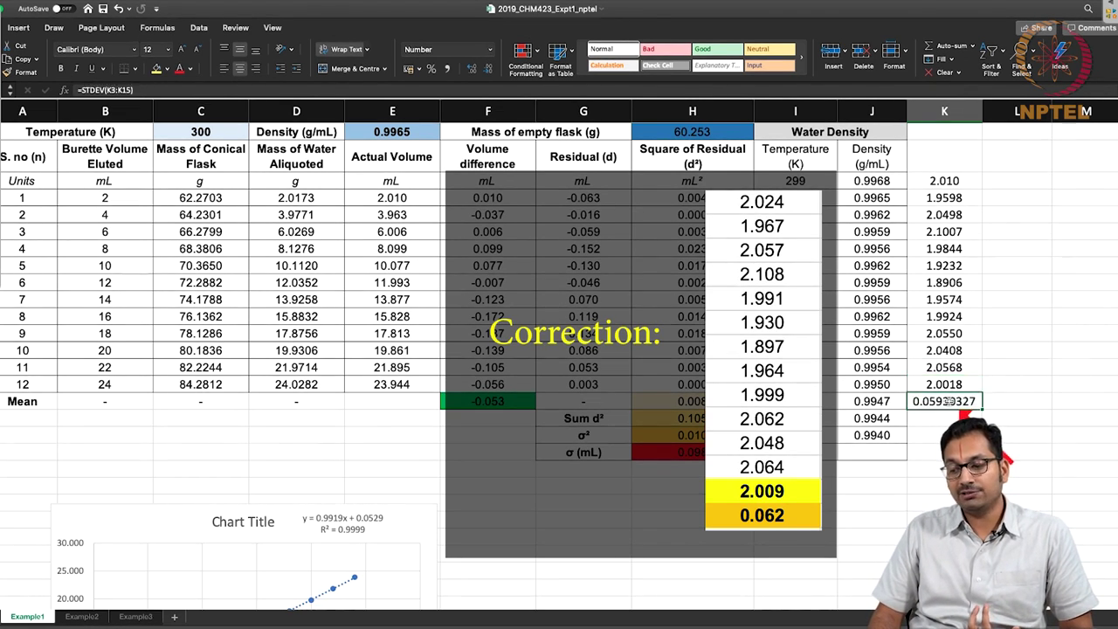
left_click(968, 440)
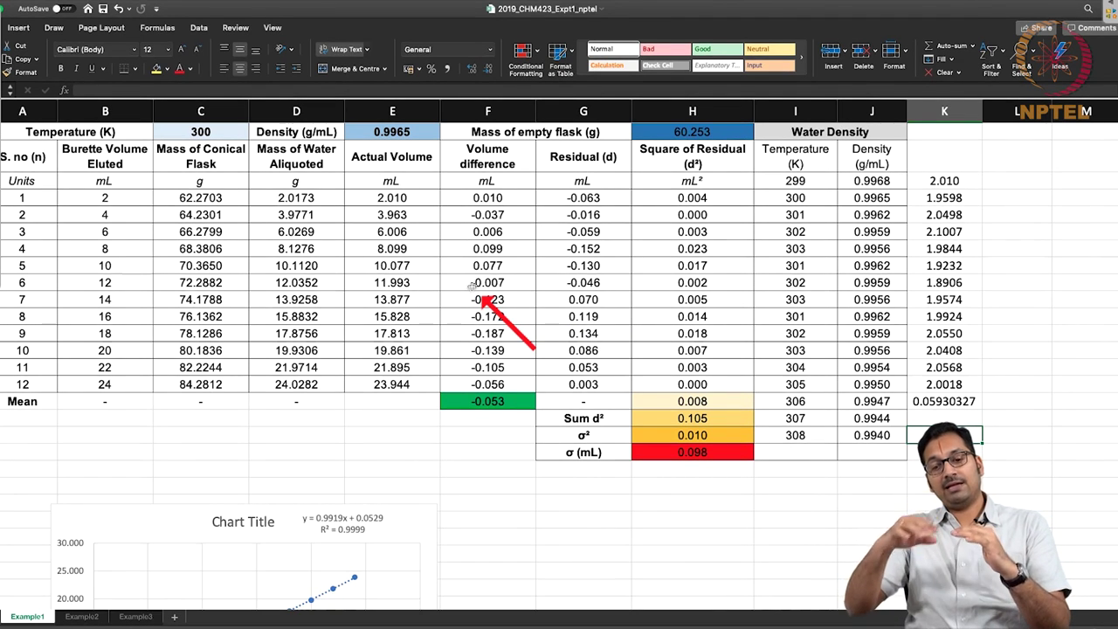
left_click(593, 193)
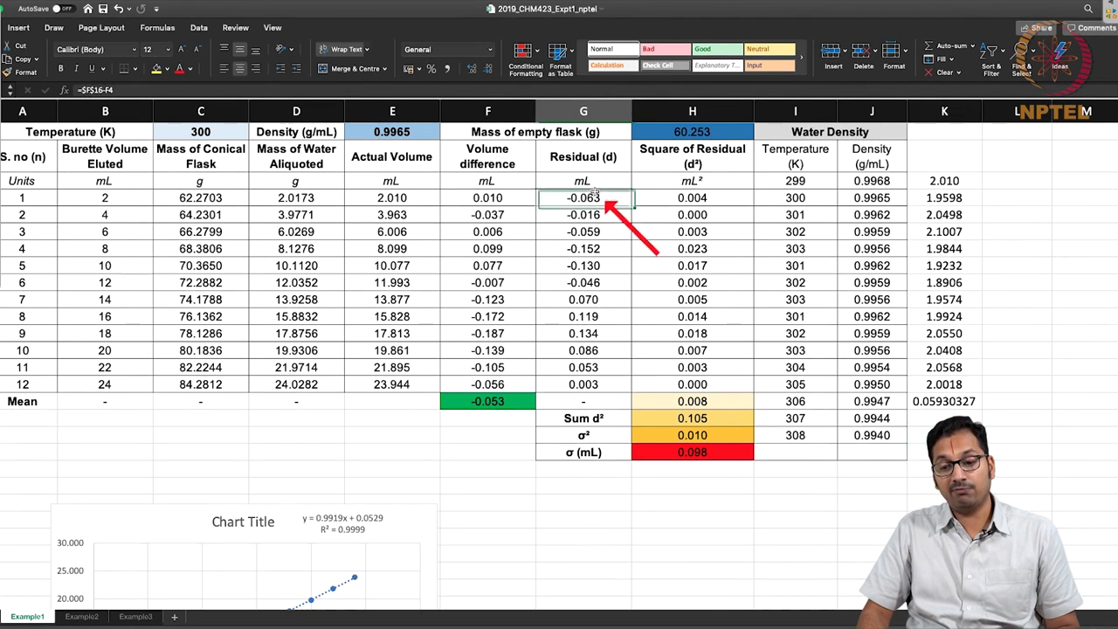
left_click_drag(592, 194, 583, 392)
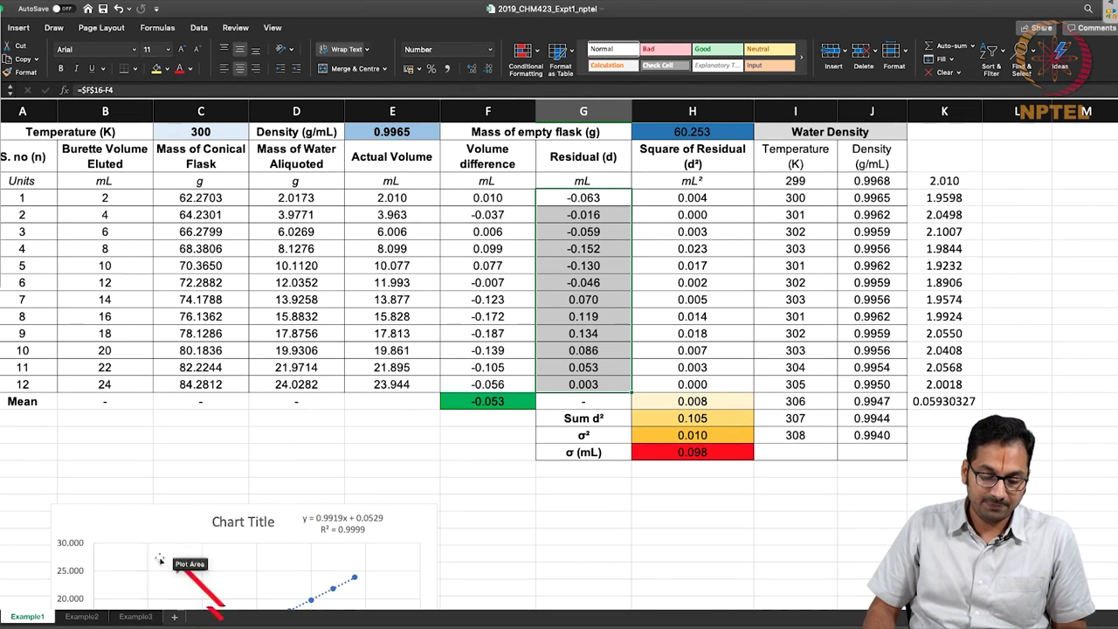
Switch to the Example2 sheet and examine its conical flask masses, aliquoted water masses and actual volumes
left_click(81, 615)
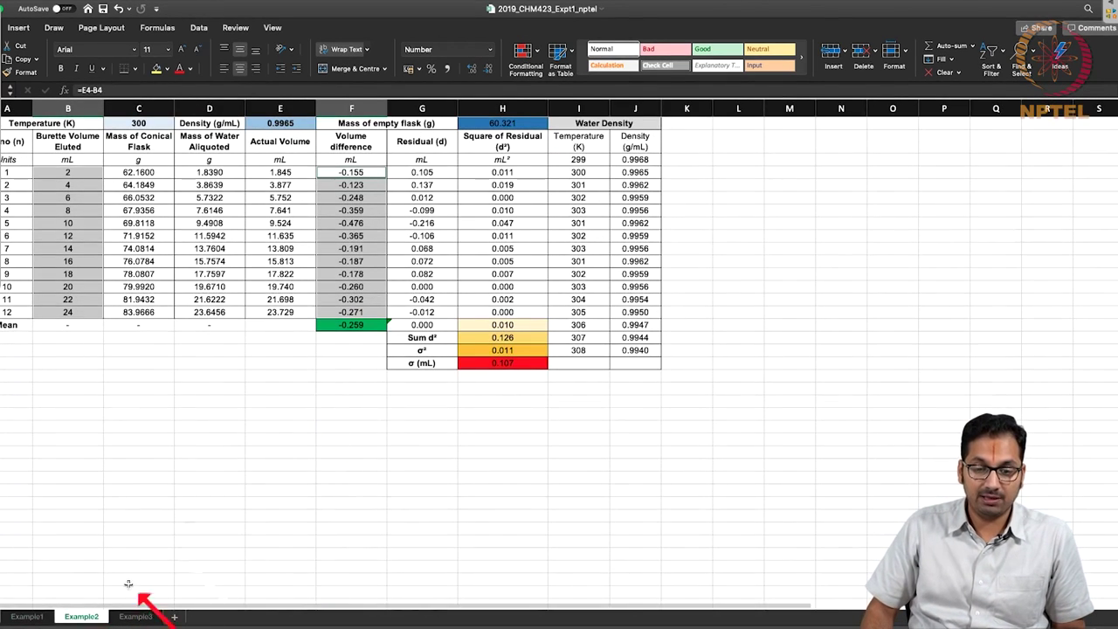
left_click(278, 299)
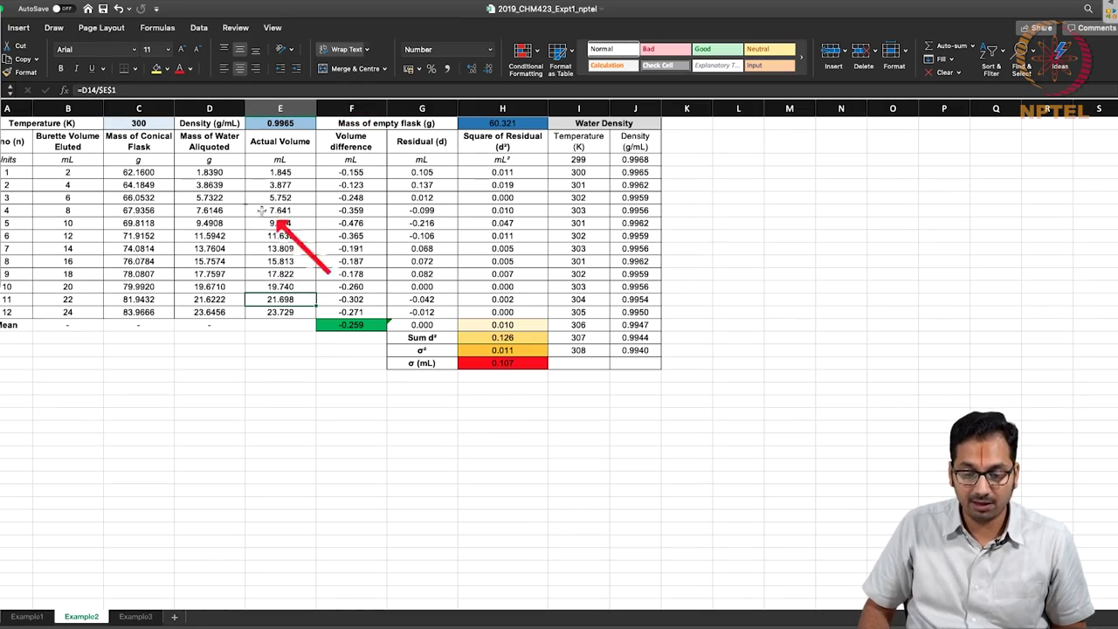
scroll(280, 211, "up", 3)
scroll(290, 215, "up", 3)
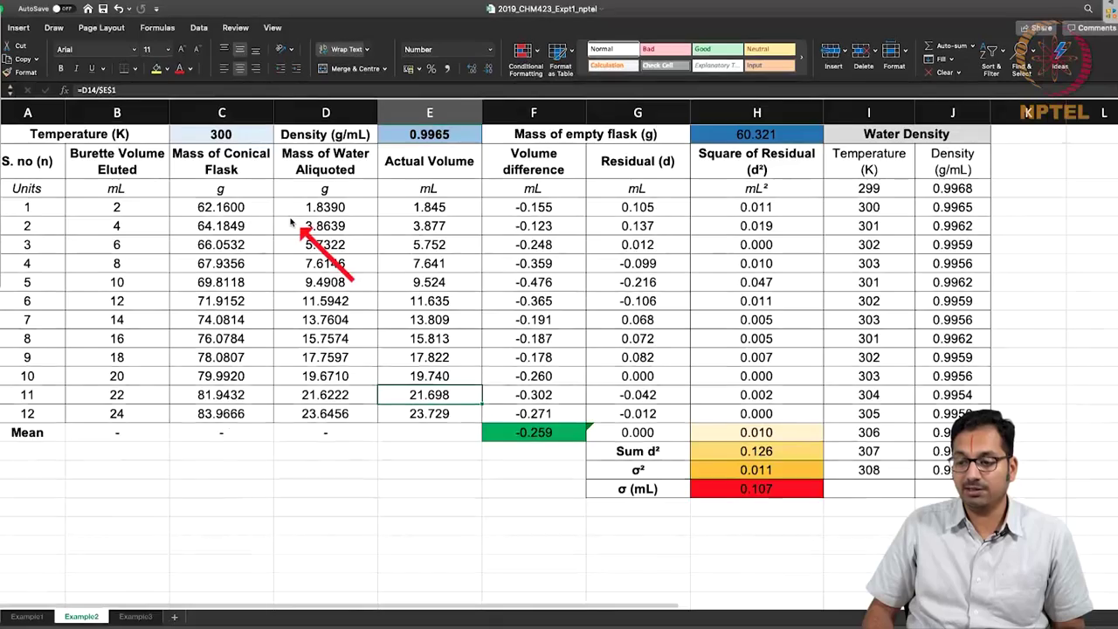
scroll(289, 218, "up", 3)
scroll(290, 220, "down", 3)
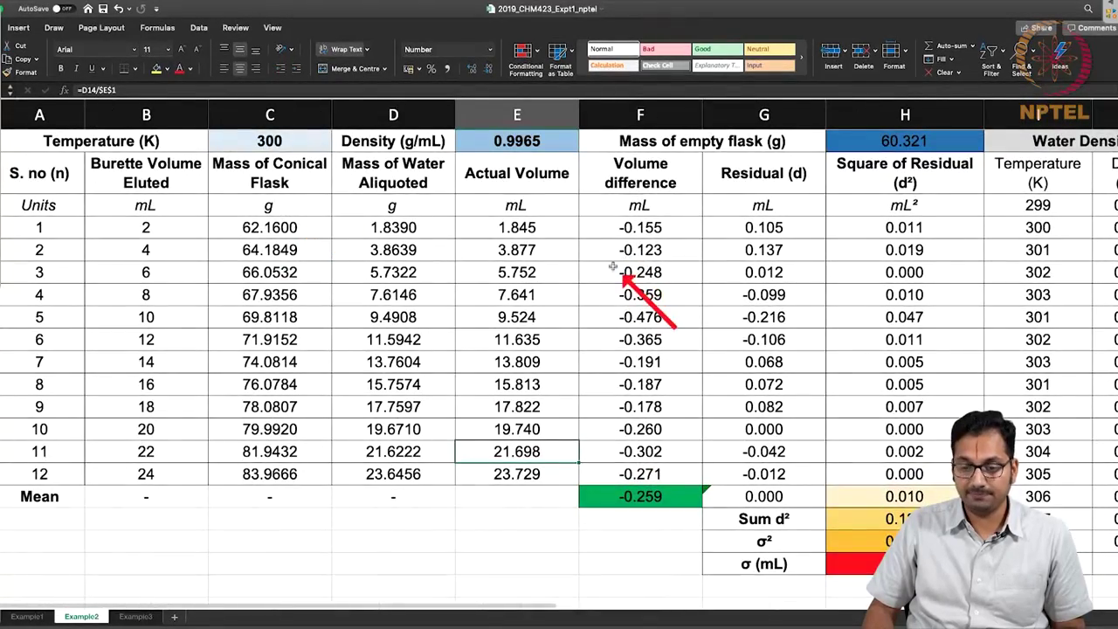
scroll(614, 269, "down", 2)
scroll(614, 269, "down", 1)
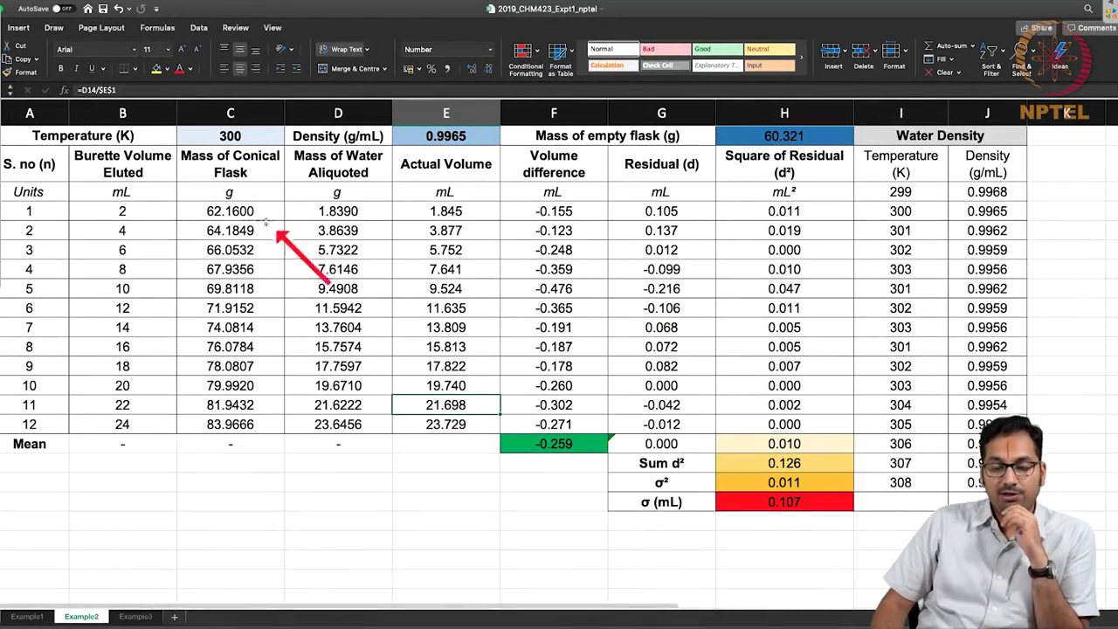
left_click(242, 212)
left_click_drag(249, 283, 258, 427)
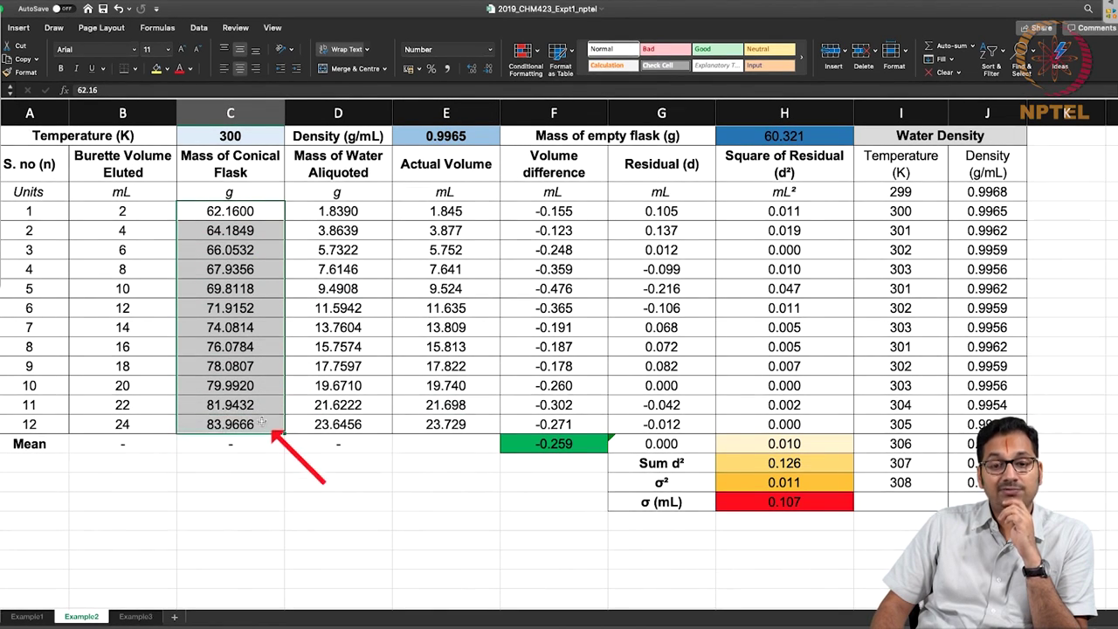
left_click_drag(374, 216, 384, 427)
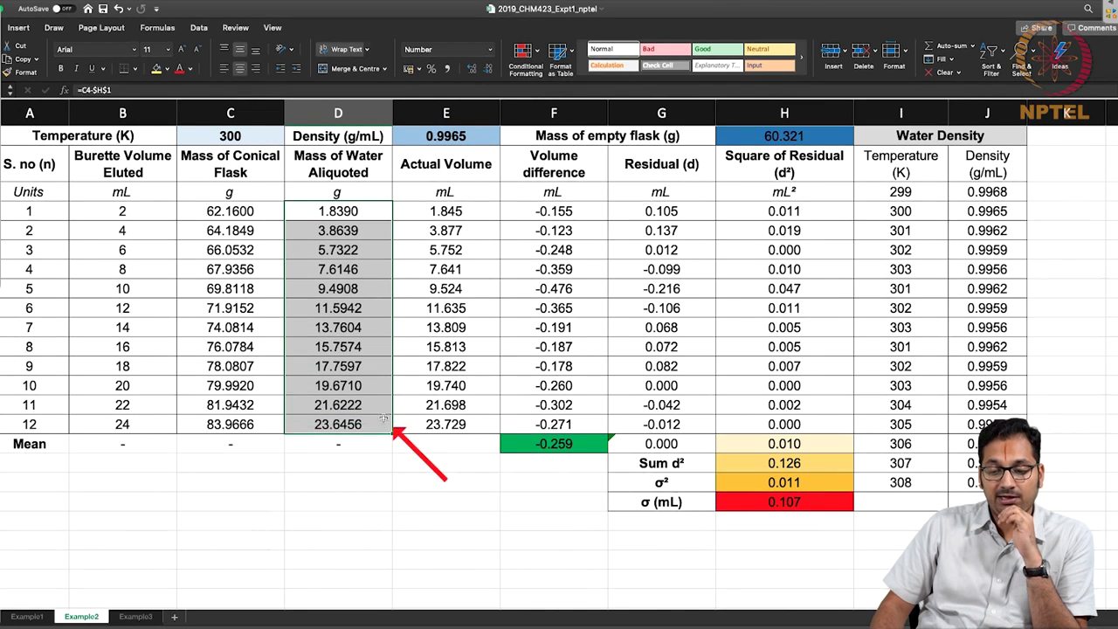
left_click_drag(462, 218, 485, 425)
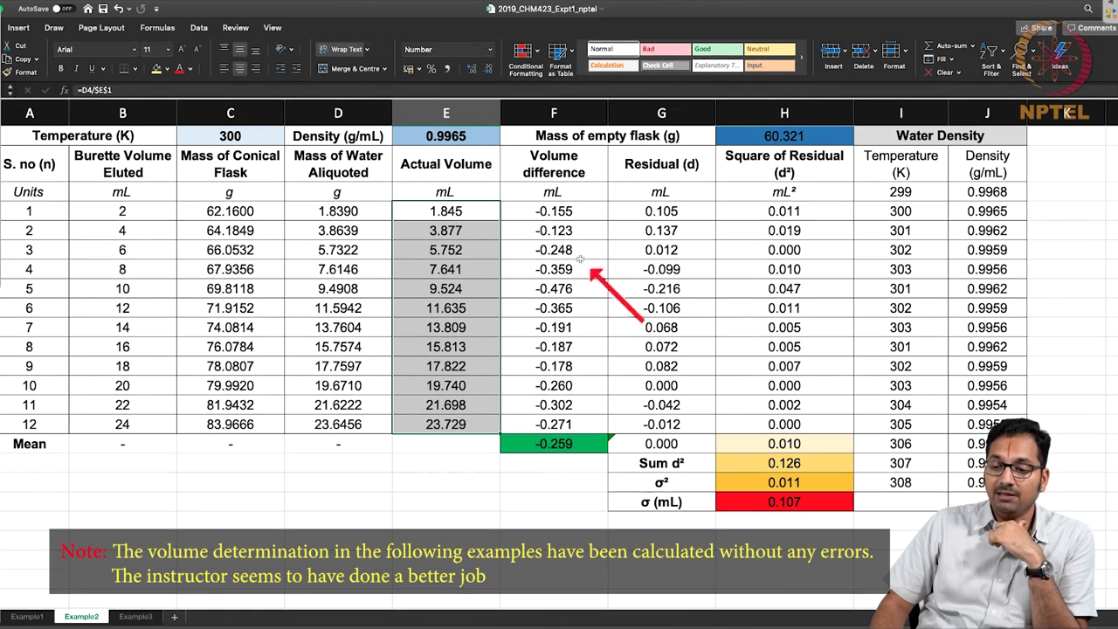
Inspect the formulas for the first volume difference in F4 and the mean volume difference in F16 on Example2
double_click(564, 212)
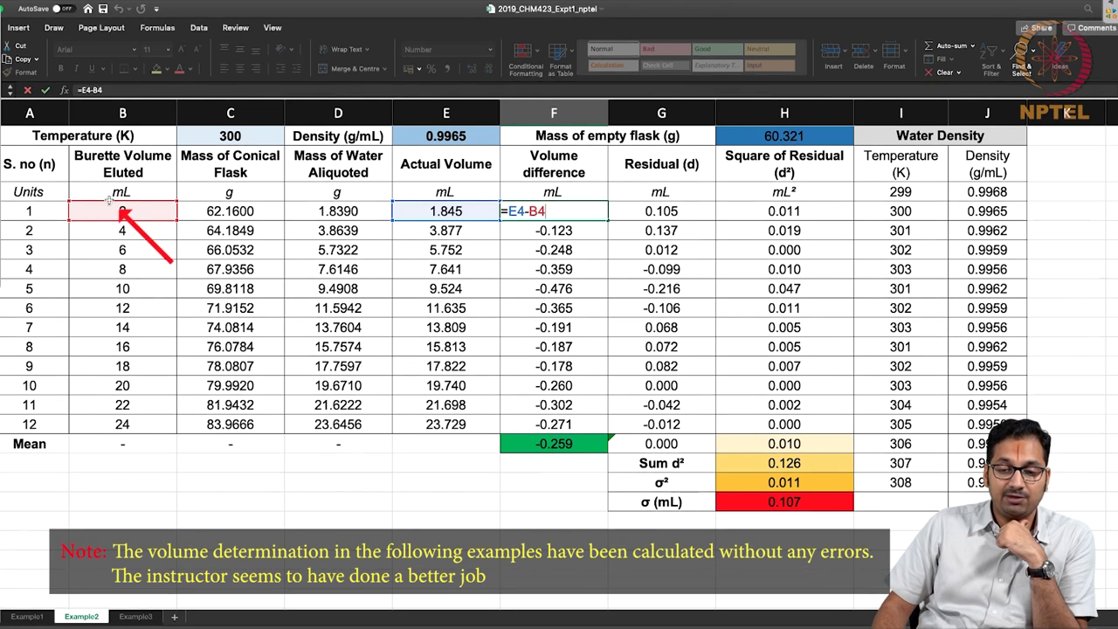
key("ctrl+Return")
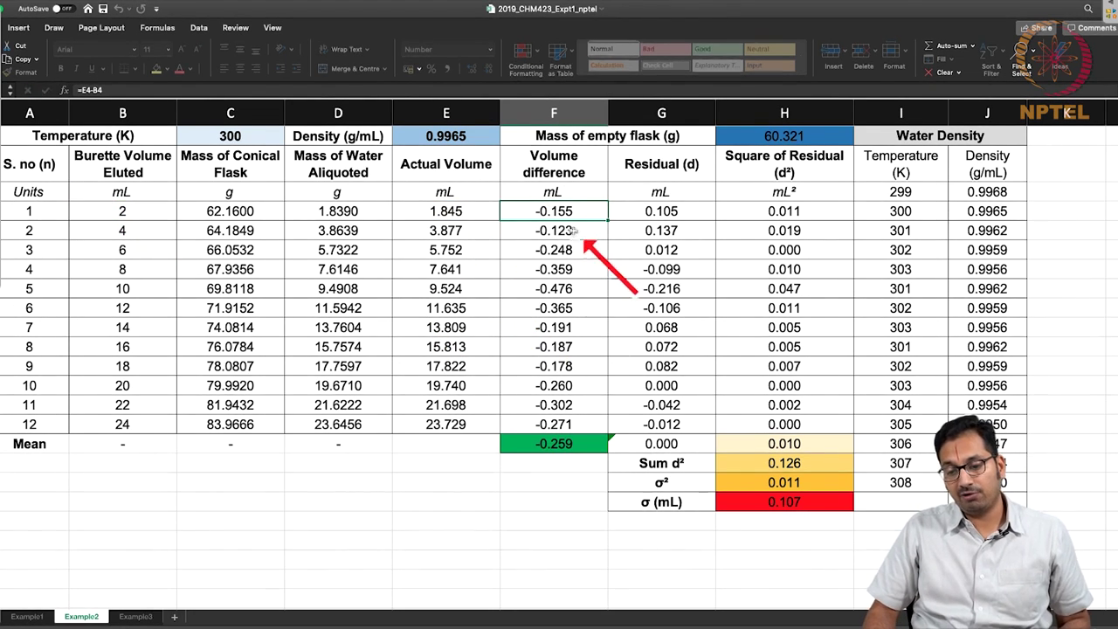
left_click(563, 443)
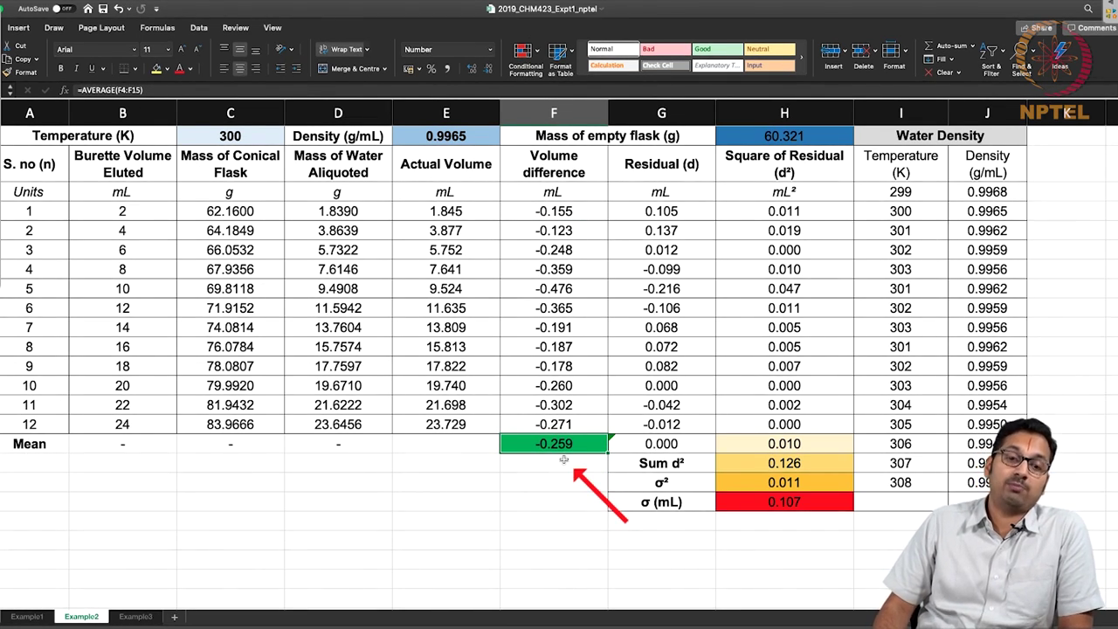
Compare the mean volume differences in F16 on the Example1 and Example2 sheets
left_click(26, 617)
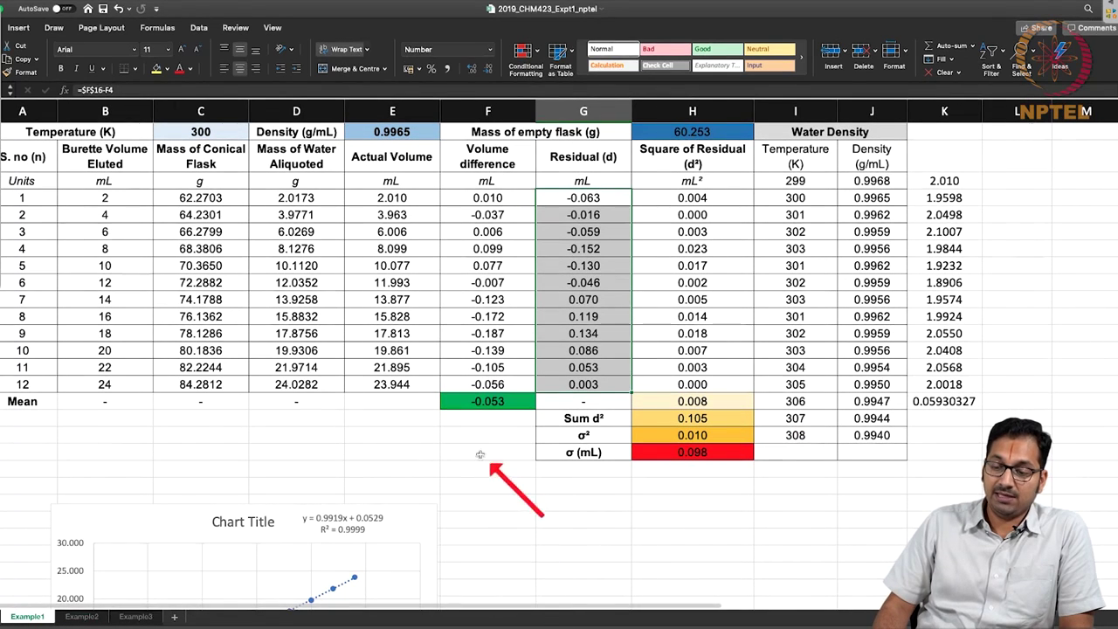
left_click(496, 388)
left_click(510, 401)
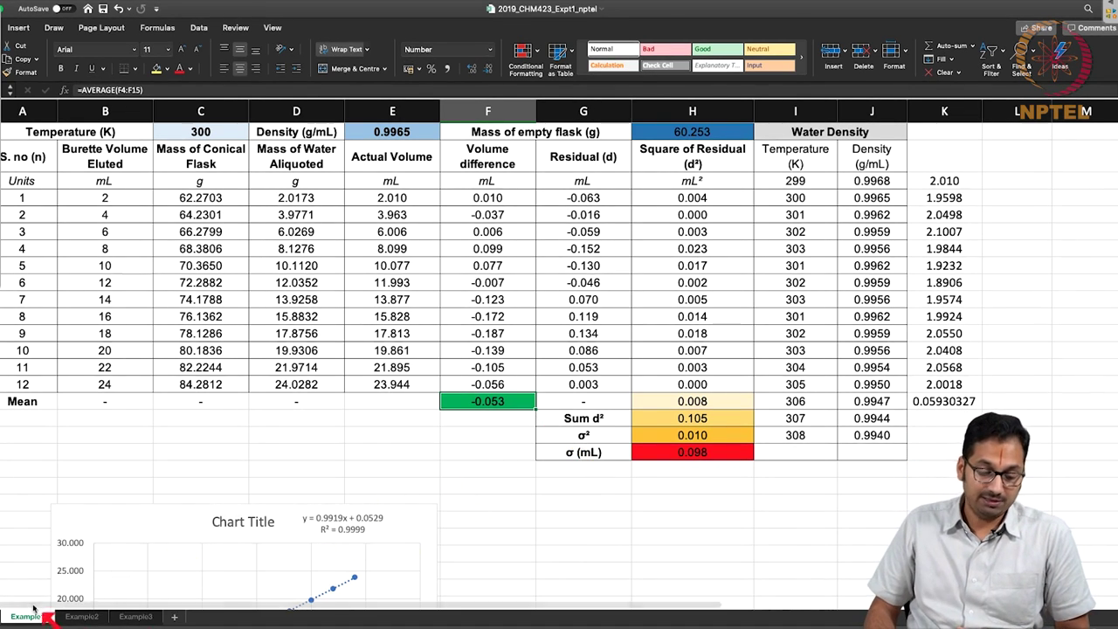
left_click(81, 617)
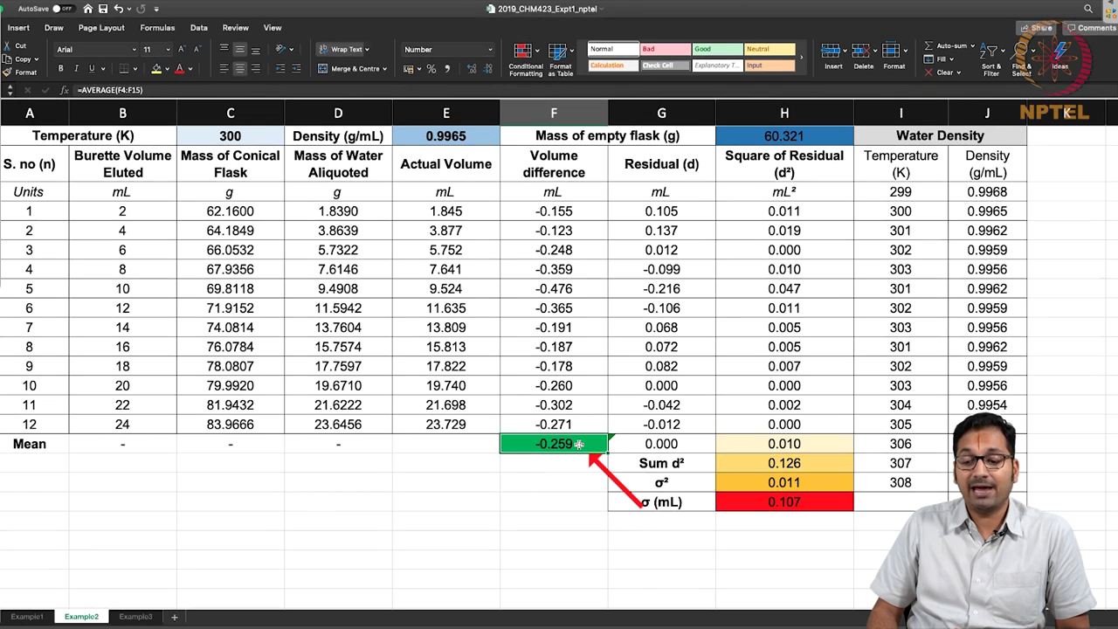
On Example1, insert a scatter chart of volume difference F4:F15 against burette volume eluted B4:B15
left_click(27, 615)
left_click(586, 199)
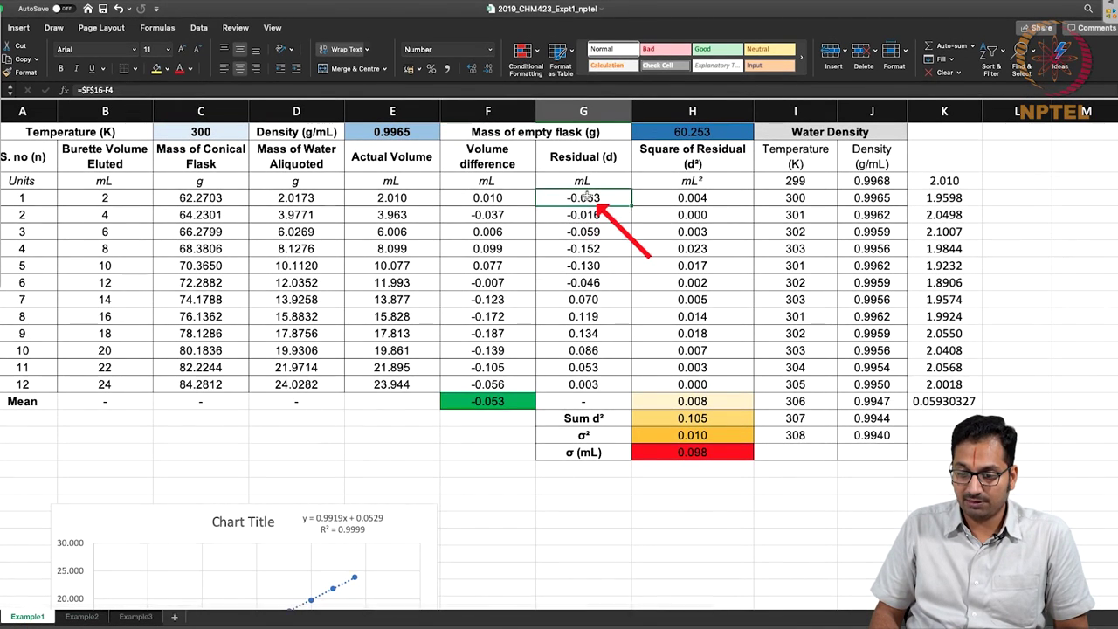
left_click_drag(511, 198, 504, 384)
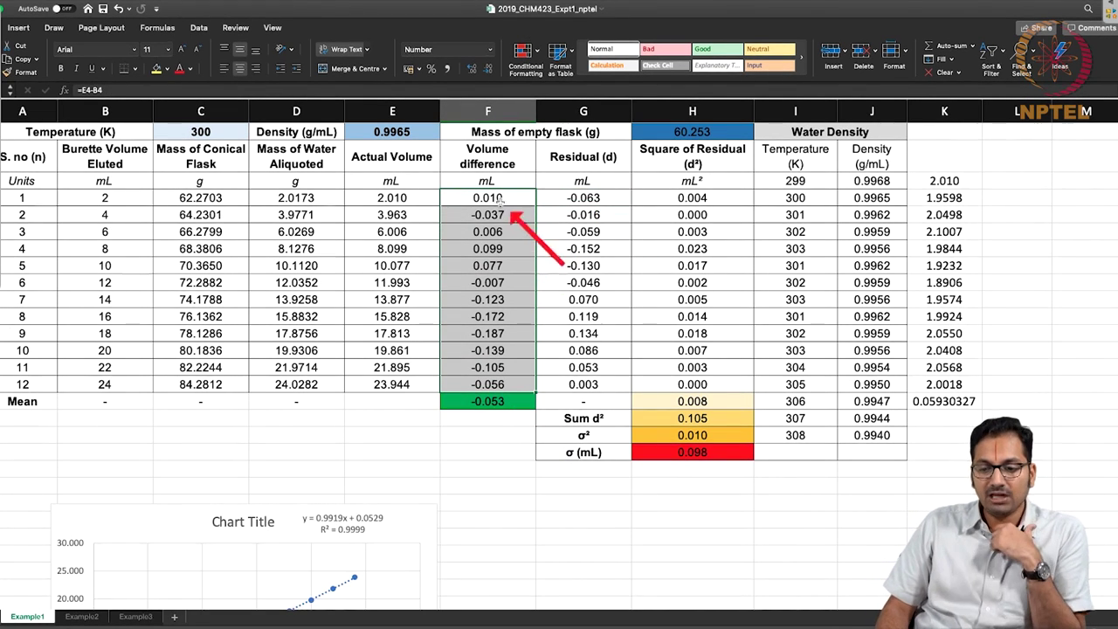
left_click_drag(142, 198, 132, 386)
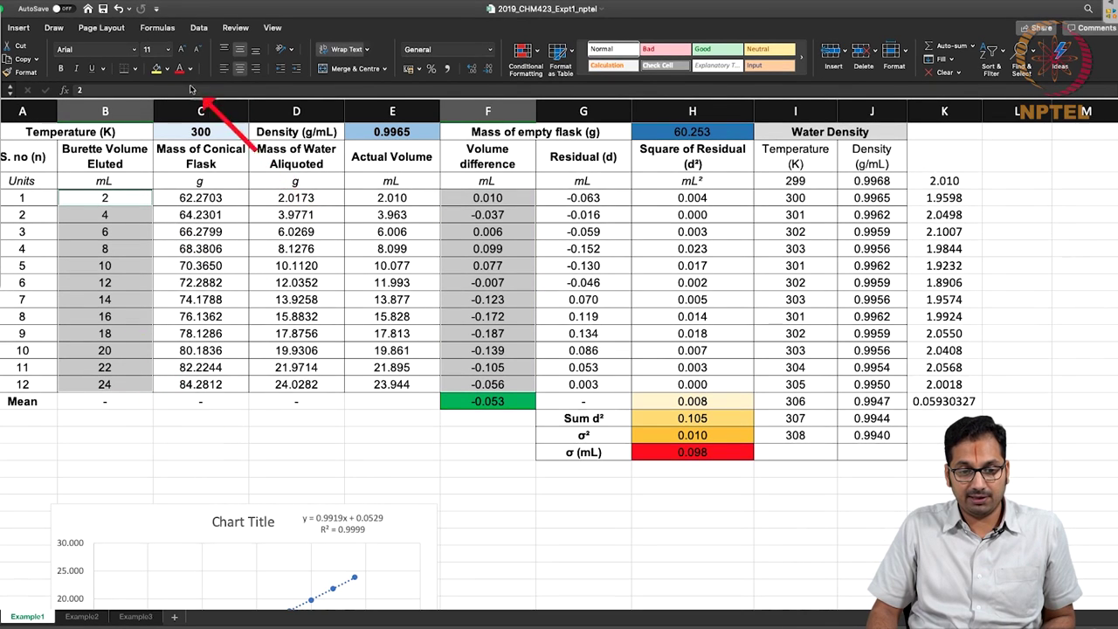
left_click(18, 27)
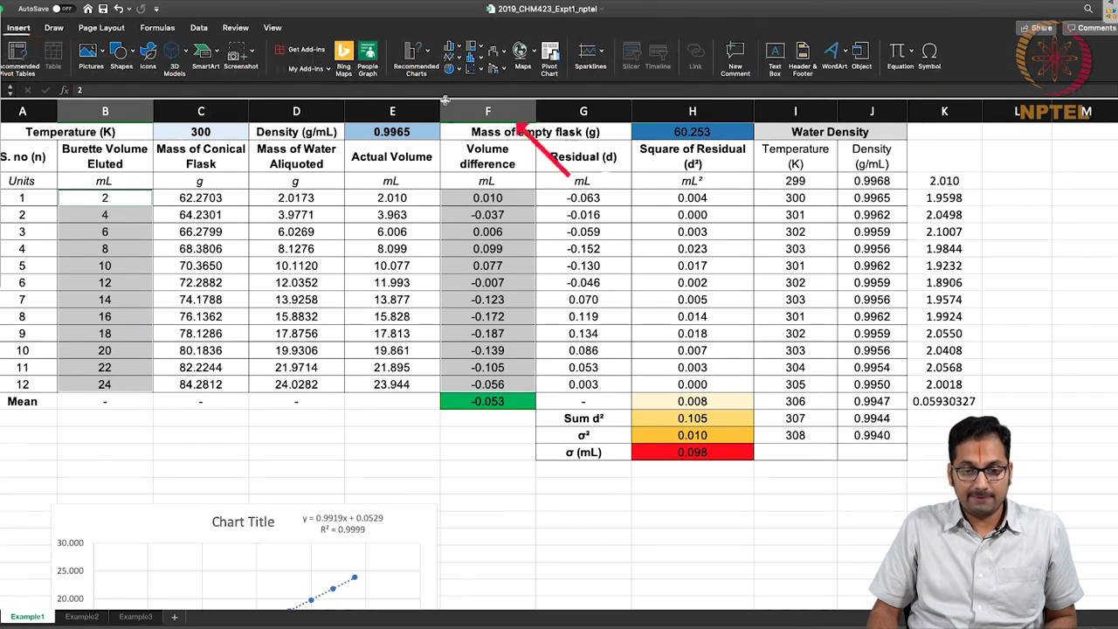
left_click(477, 70)
left_click(494, 105)
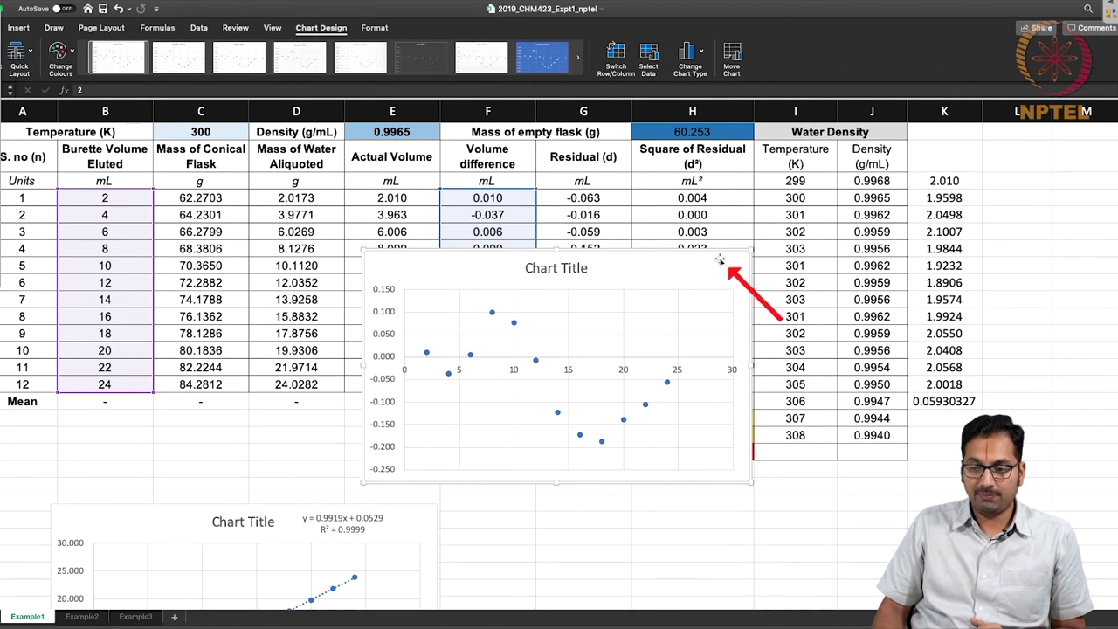
Delete the volume difference scatter chart on Example1 and switch to the Example2 sheet
key("Delete")
left_click(81, 616)
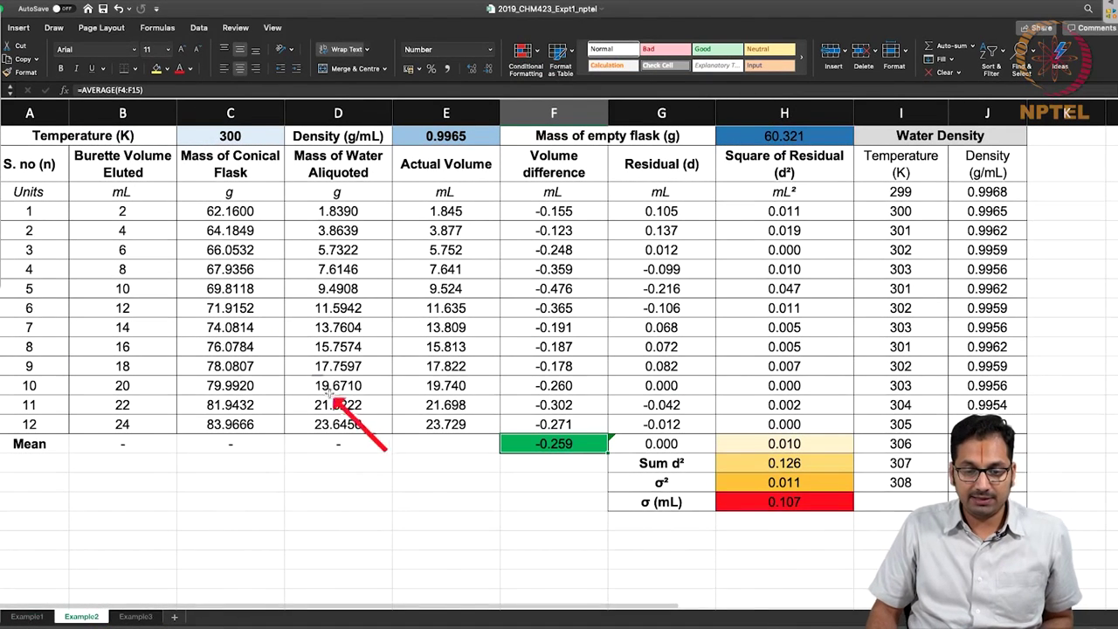
On Example2, plot volume difference F4:F15 against burette volume eluted B4:B15 in a scatter chart for viewing, and delete the chart
left_click_drag(550, 214, 552, 423)
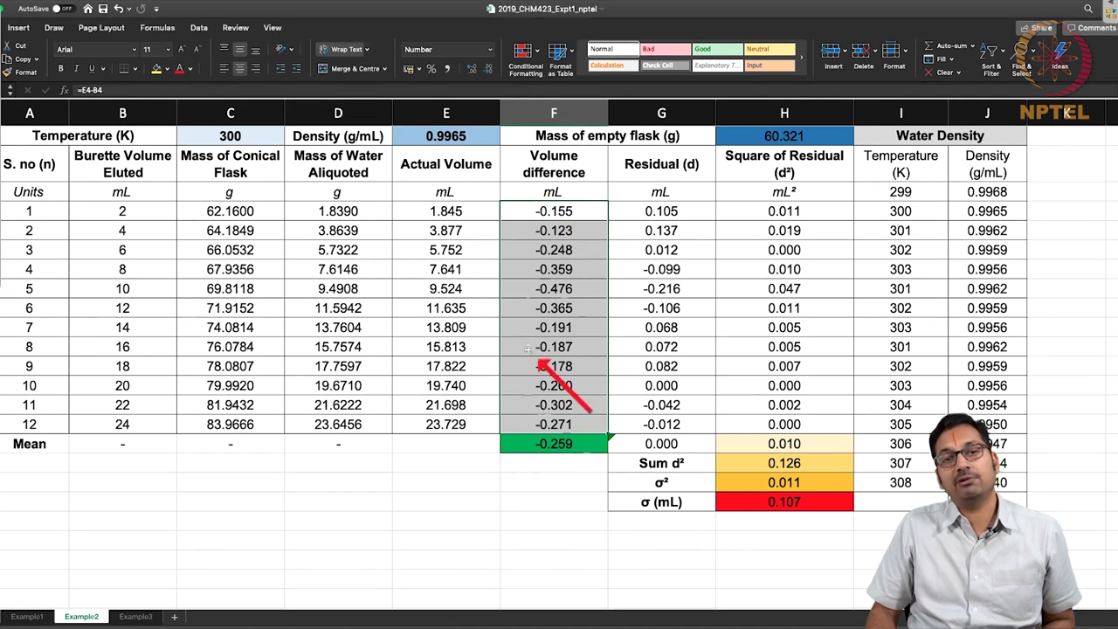
left_click_drag(154, 218, 131, 426)
left_click_drag(587, 212, 594, 425)
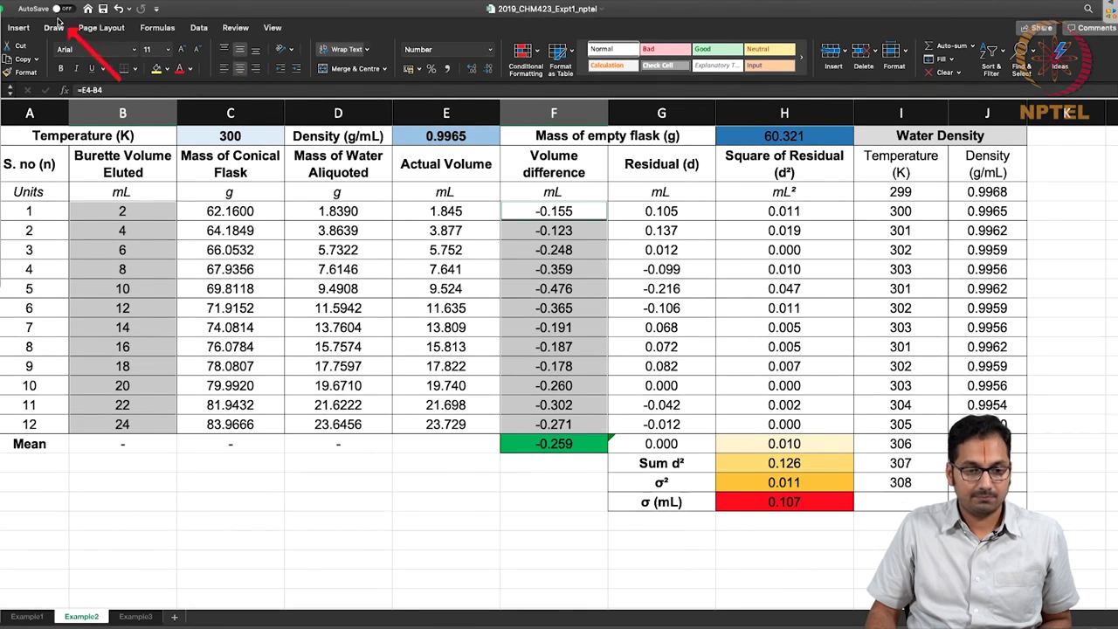
left_click(19, 28)
left_click(473, 67)
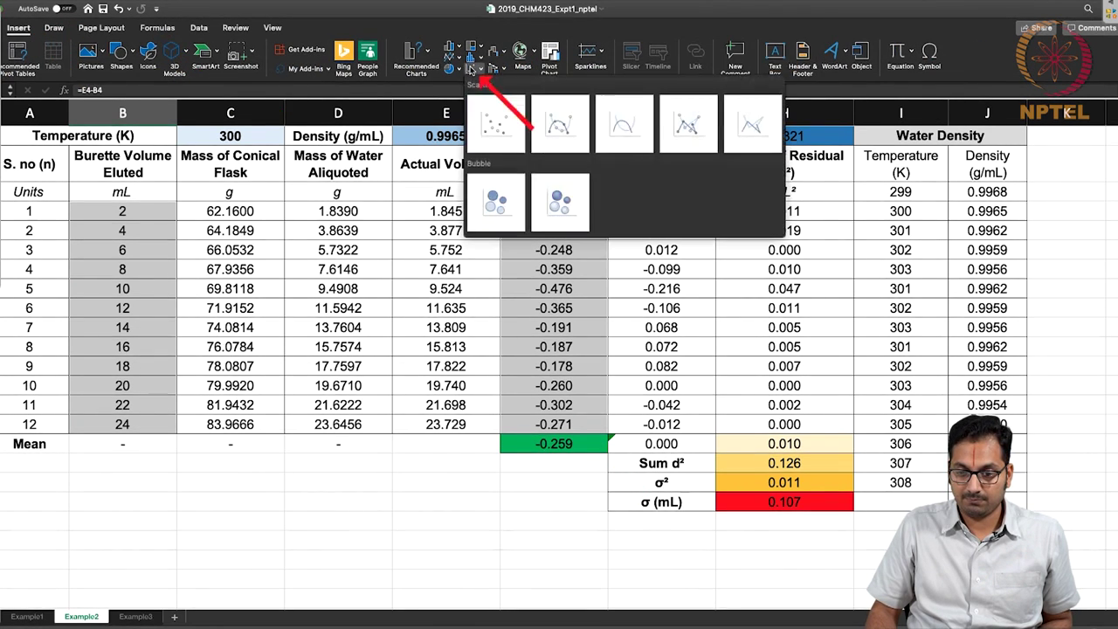
left_click(493, 121)
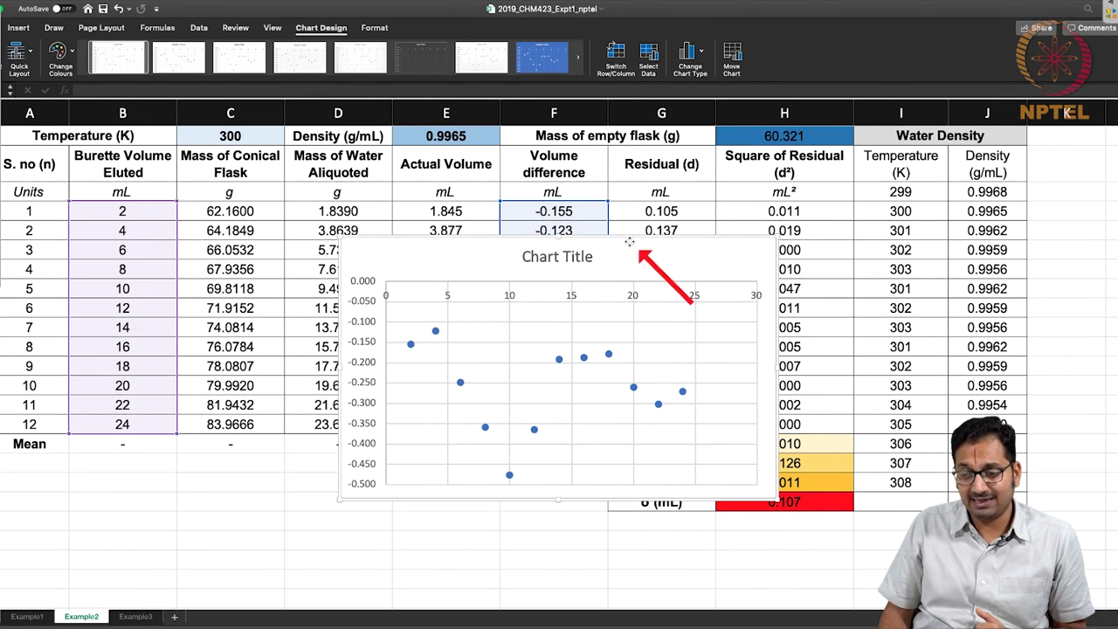
key("Delete")
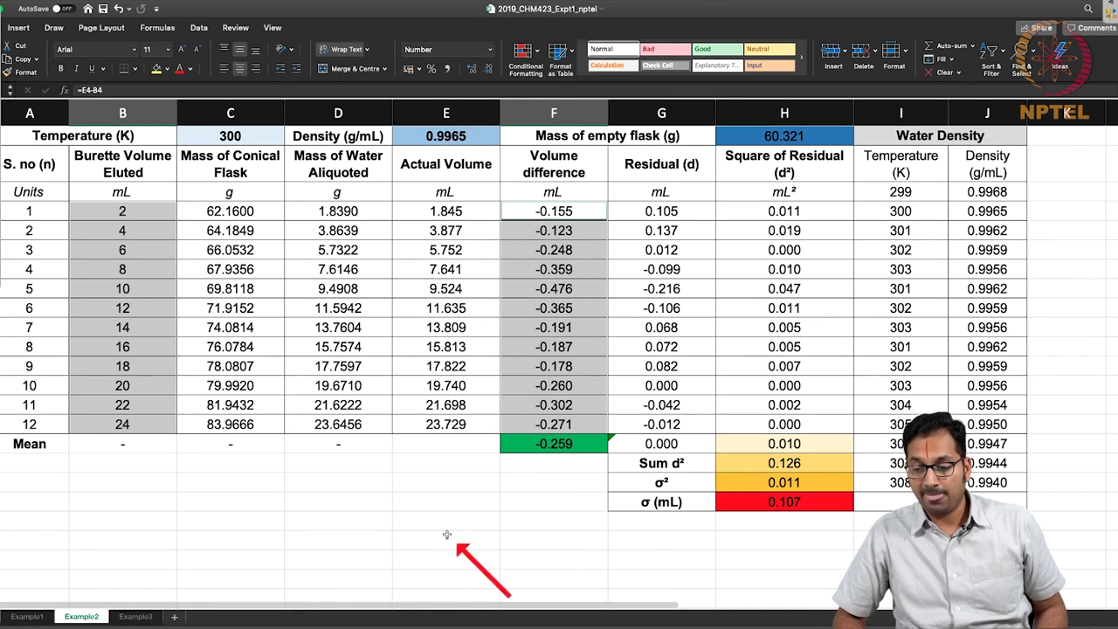
Compare the standard deviation σ in H19 on the Example2 and Example1 sheets, ending on Example2
left_click(772, 504)
left_click(26, 617)
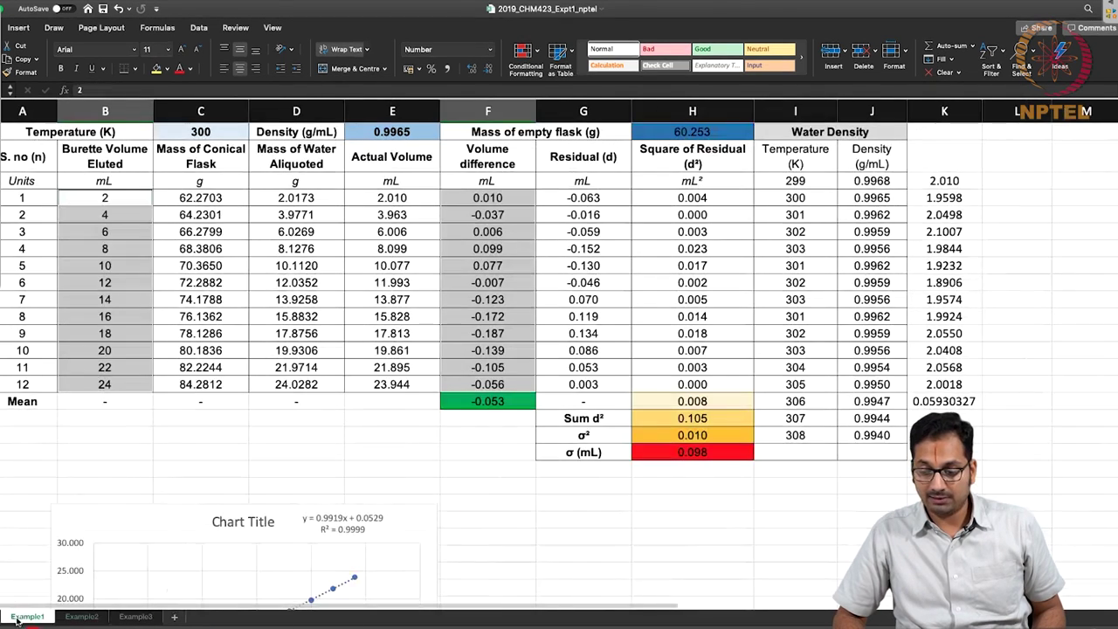
left_click(710, 453)
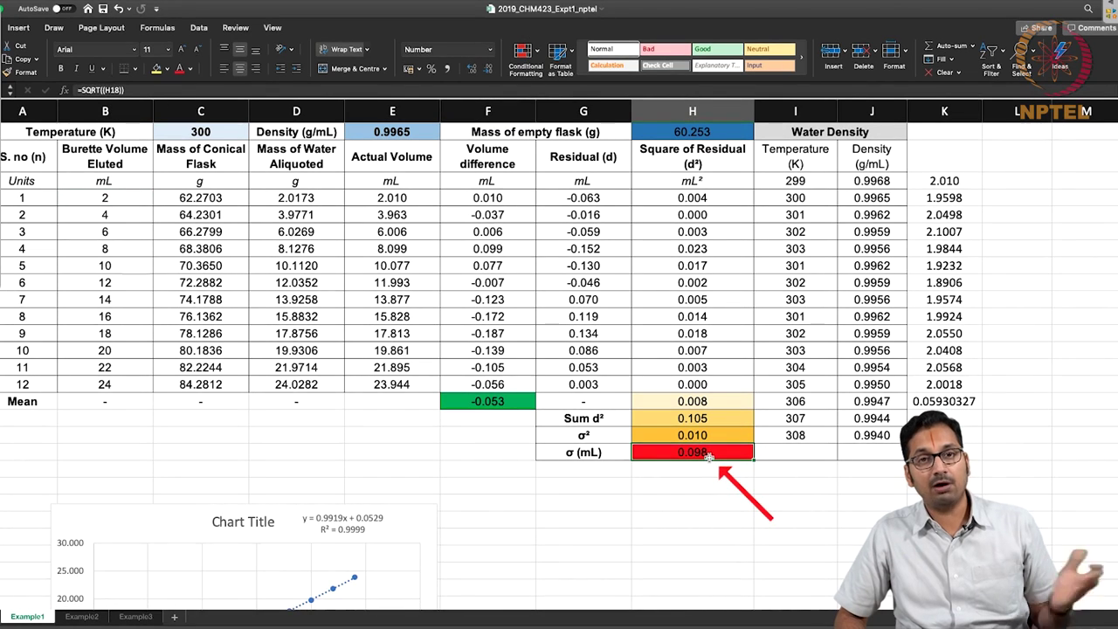
left_click(81, 617)
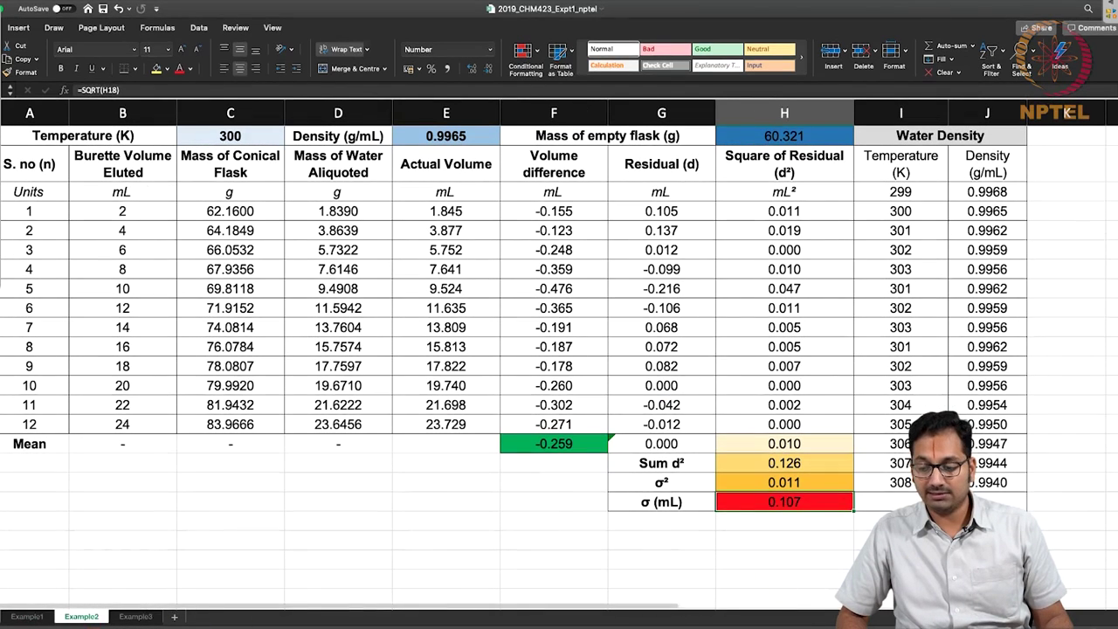
On Example2, enter the first aliquot volume as =E4 in K3 and the successive difference =E5-E4 in K4
double_click(1042, 194)
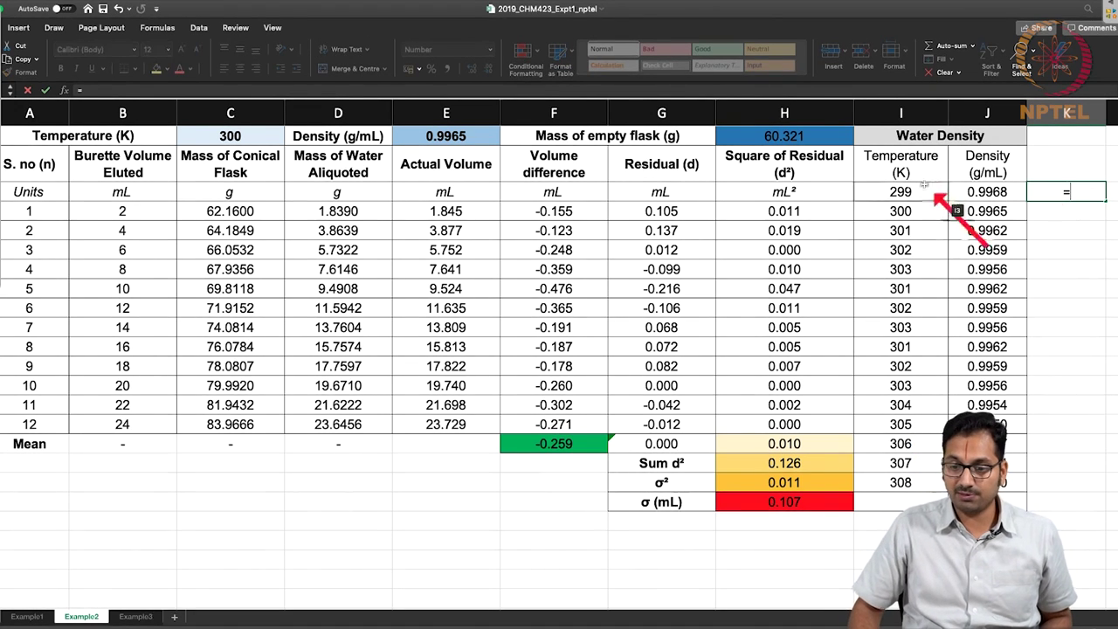
left_click(483, 216)
key("Return")
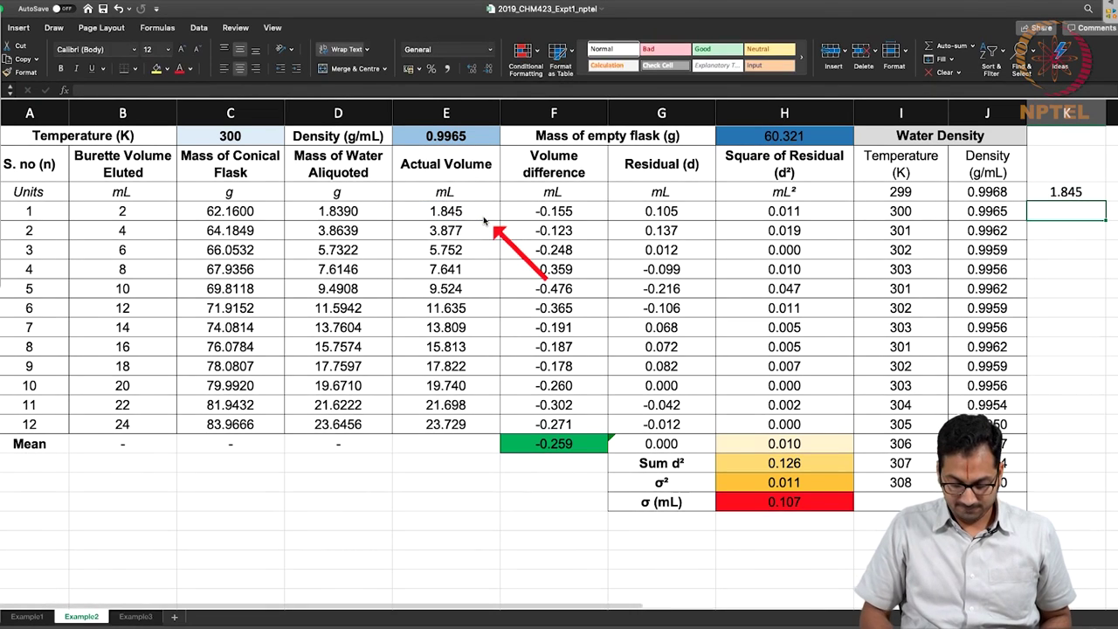
type("=")
left_click(469, 234)
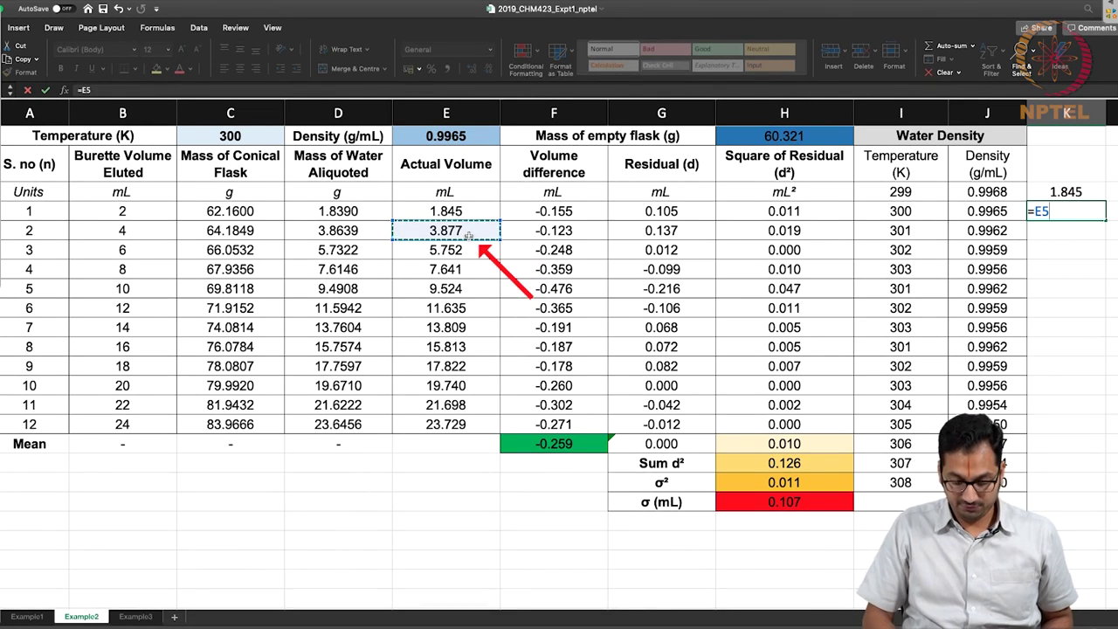
type("-")
left_click(469, 215)
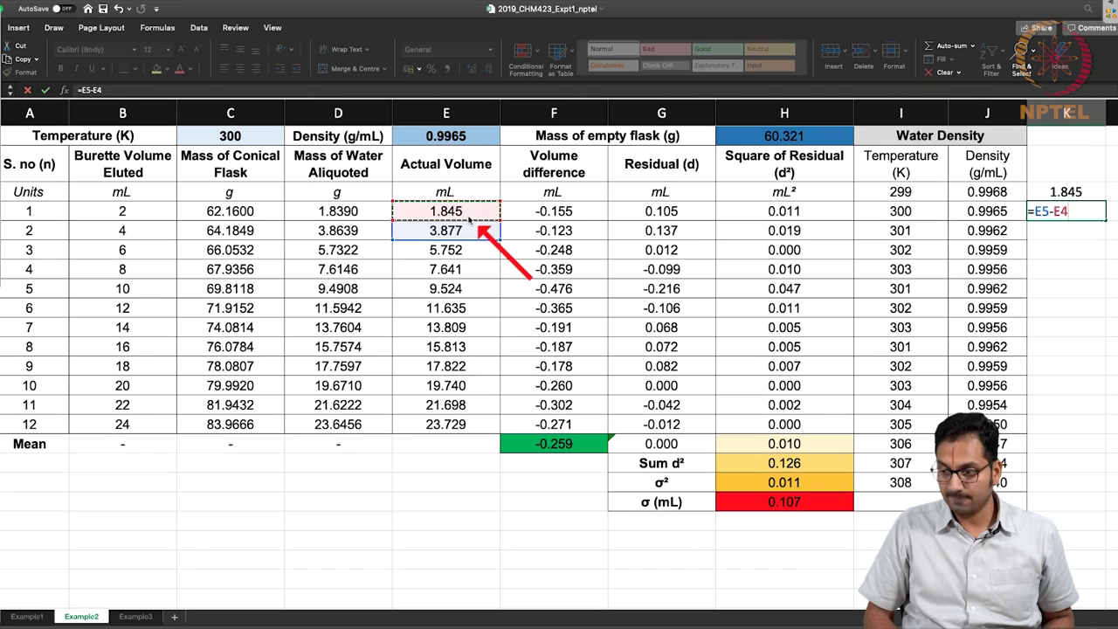
key("Return")
Copy the successive difference formula from K4 down to K15 and clear the surplus entry in K15
key("ctrl+c")
key("shift+Down")
key("shift+Down")
key("shift+Down")
key("shift+Down")
key("shift+Down")
key("shift+Down")
key("shift+Down")
key("shift+Down")
key("shift+Down")
key("shift+Down")
key("shift+Down")
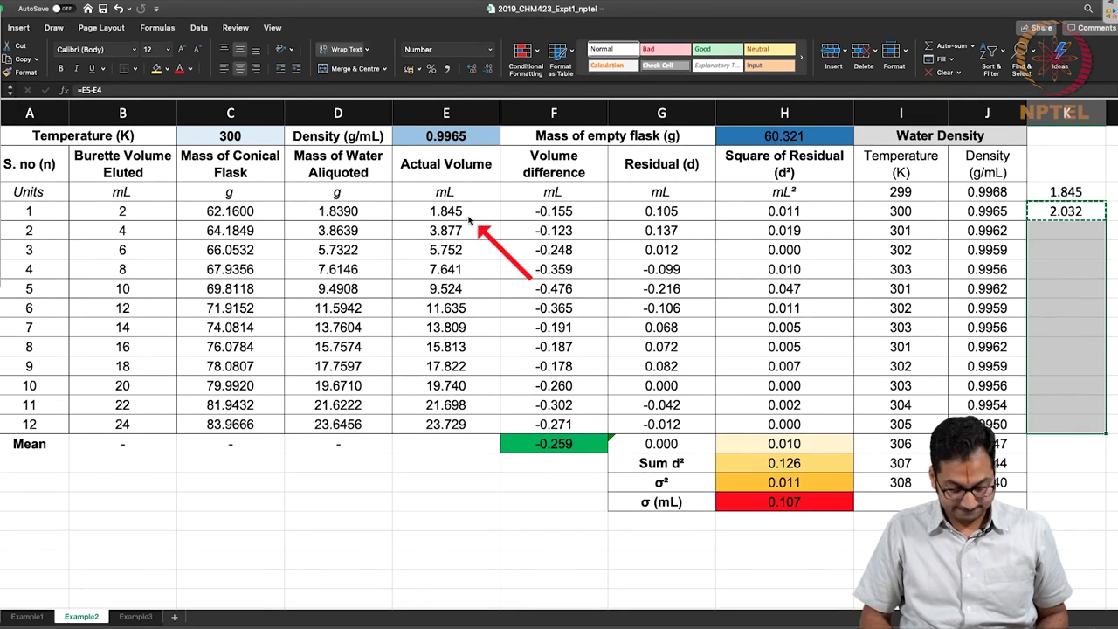
key("ctrl+v")
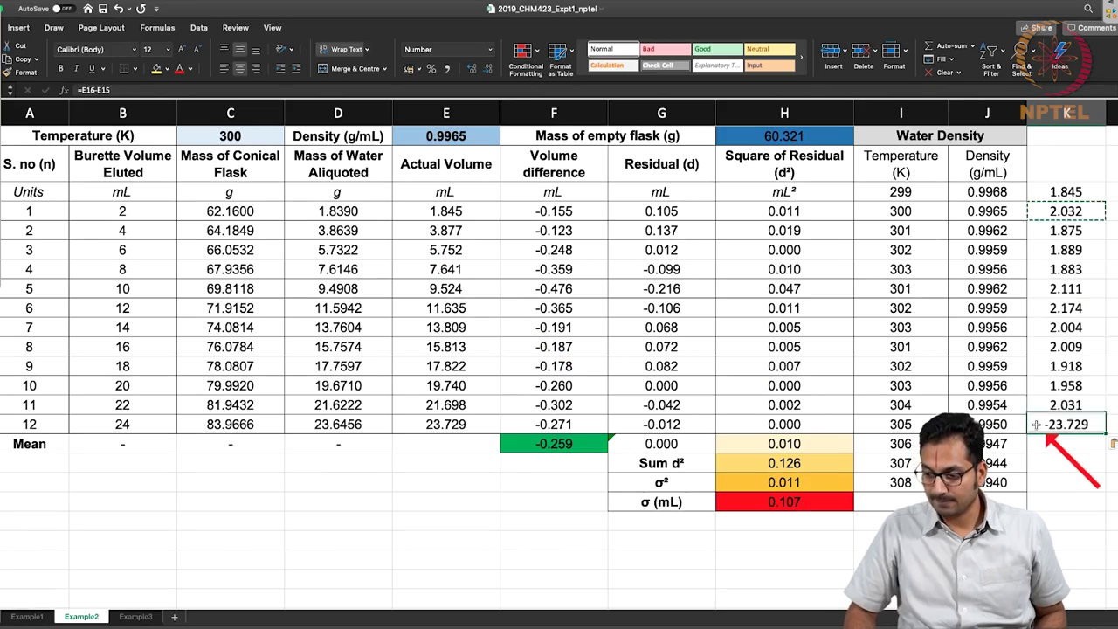
key("Delete")
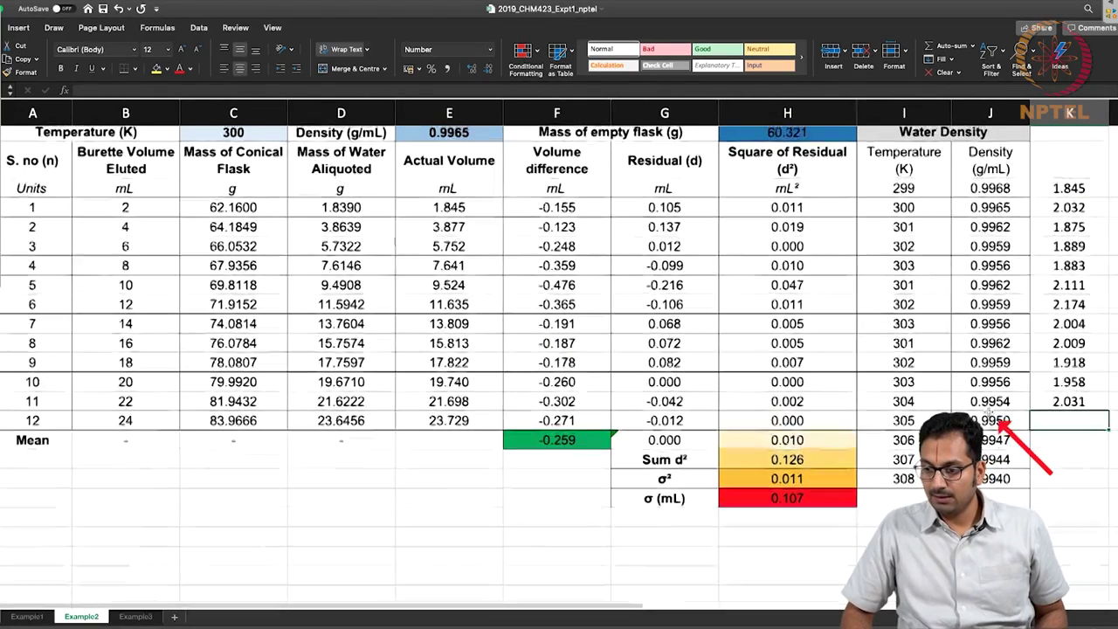
Delete the Water Density columns I and J on Example2
scroll(991, 411, "up", 3)
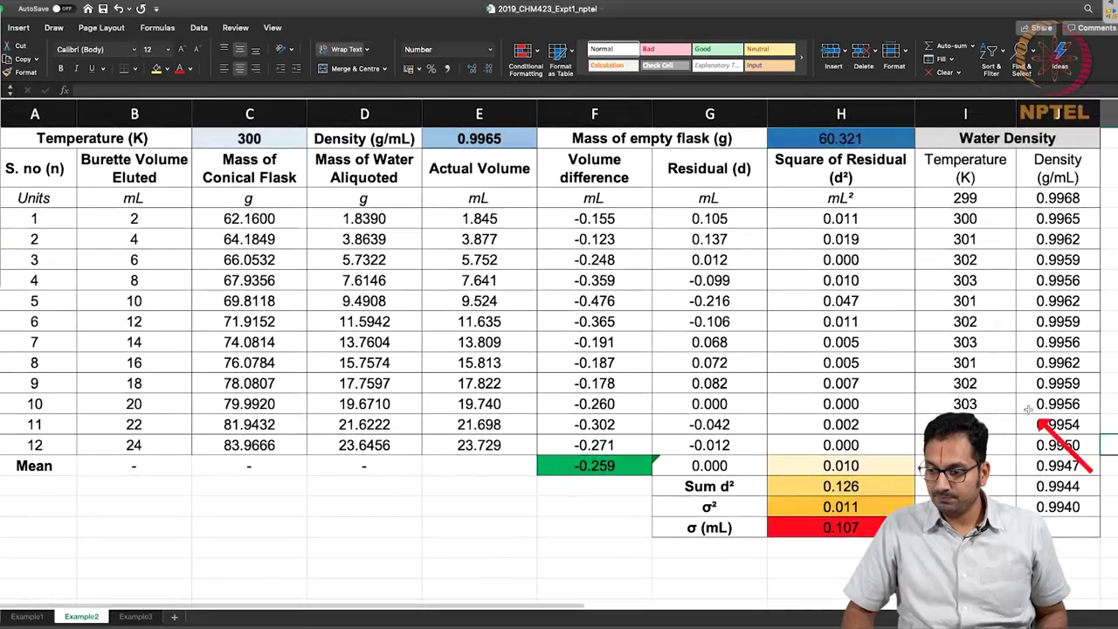
scroll(1029, 409, "right", 3)
mouse_move(838, 115)
left_mouse_down()
mouse_move(1011, 115)
mouse_move(882, 118)
mouse_move(925, 118)
left_mouse_up()
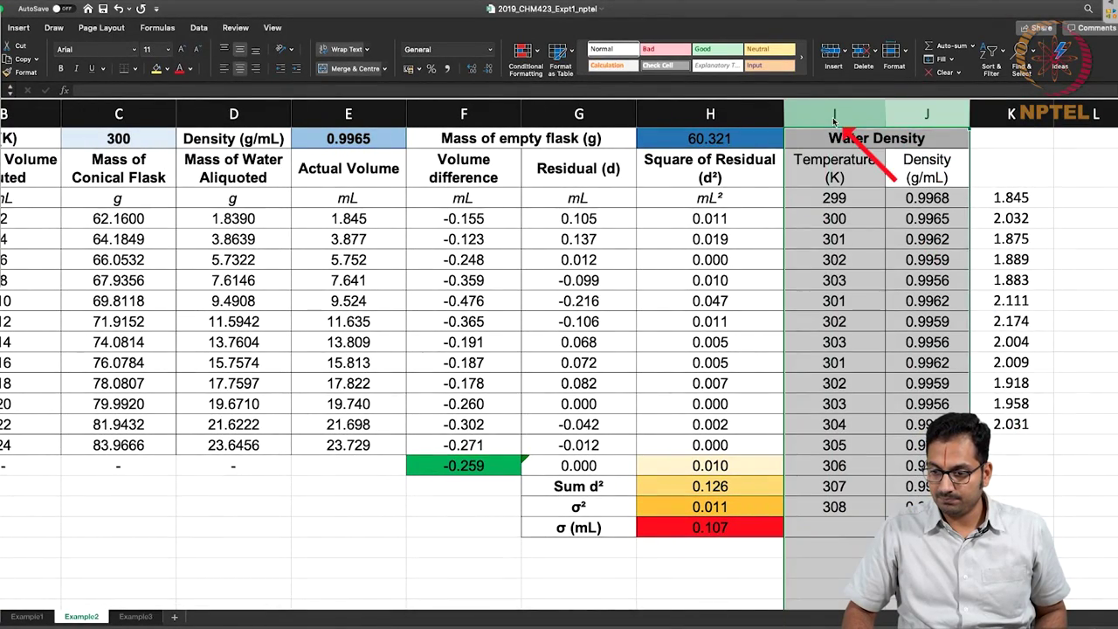
right_click(836, 118)
left_click(856, 189)
scroll(708, 288, "left", 2)
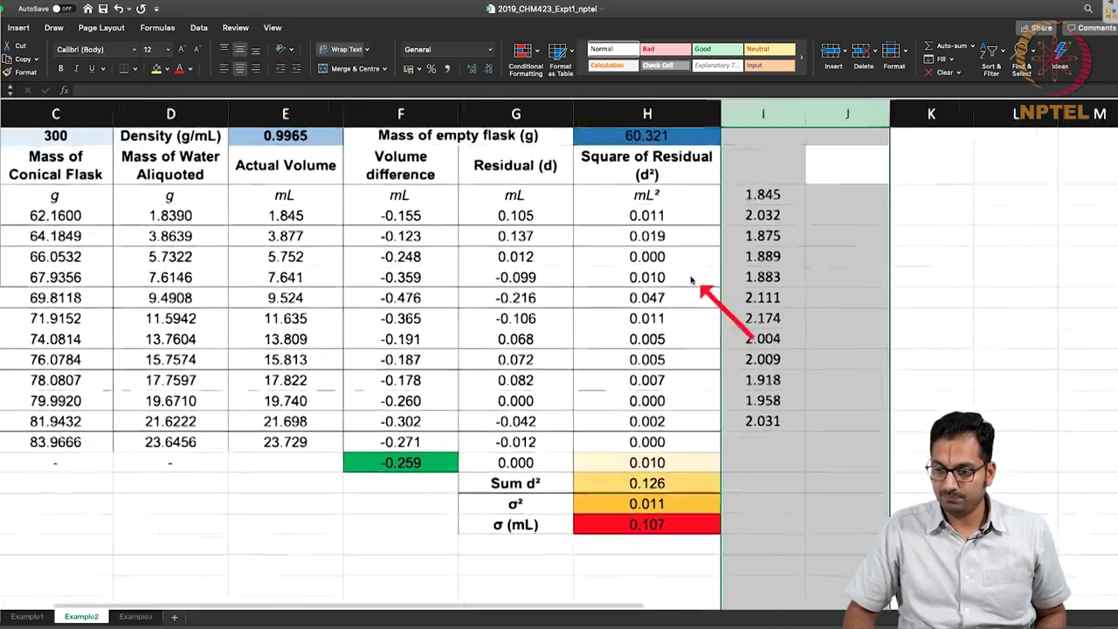
Examine the individual aliquot volumes in I3:I14 on Example2, particularly those in I5:I7
left_click(941, 196)
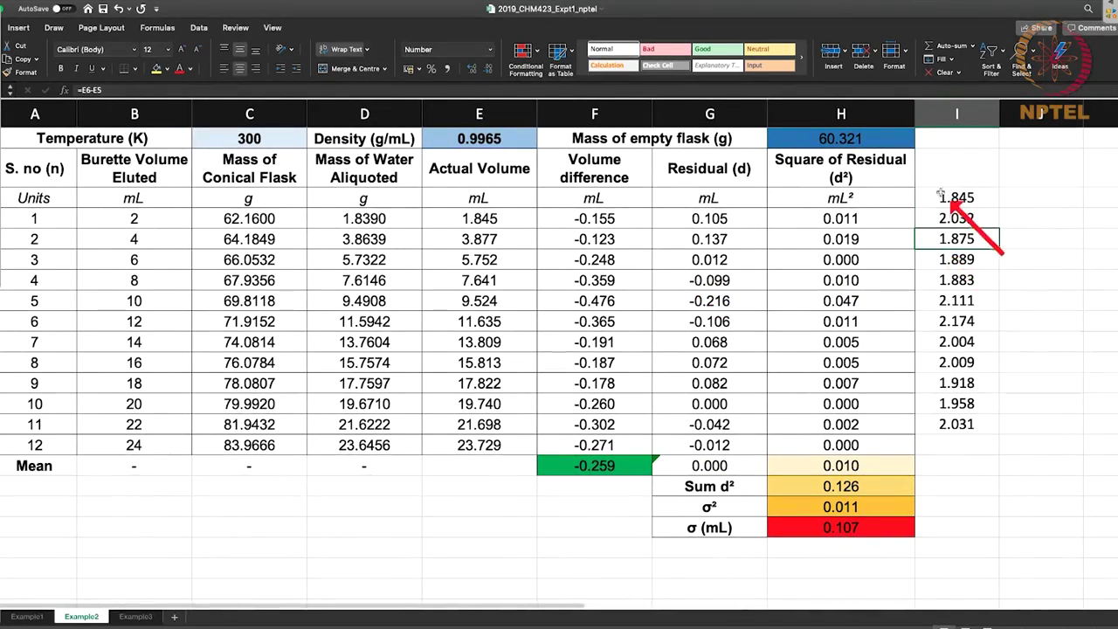
left_click_drag(940, 196, 959, 423)
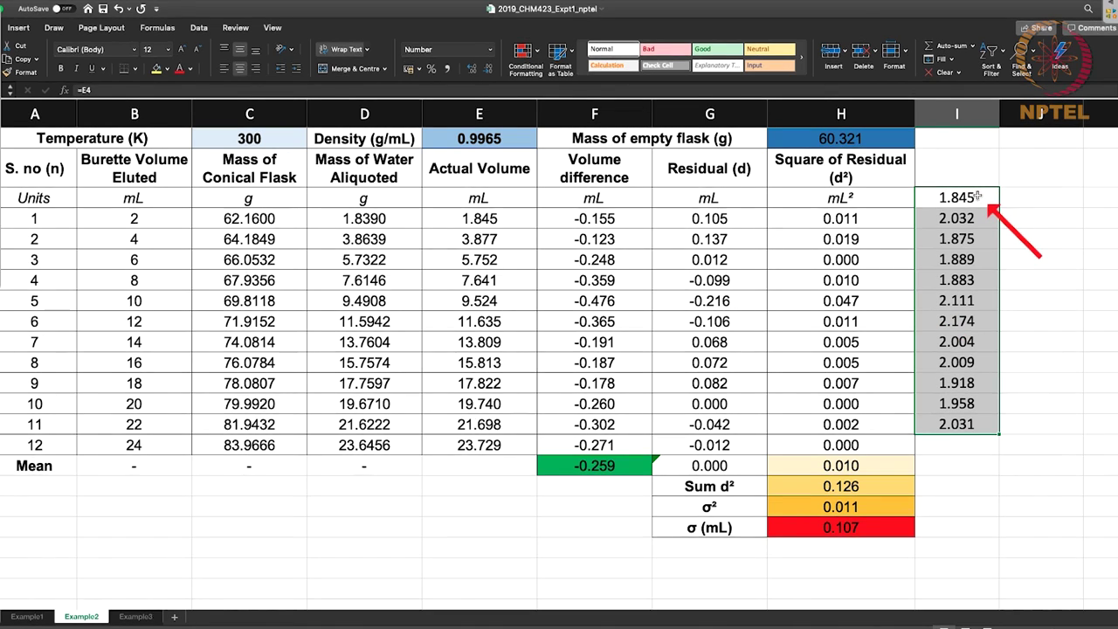
left_click(971, 246)
left_click_drag(971, 282, 966, 246)
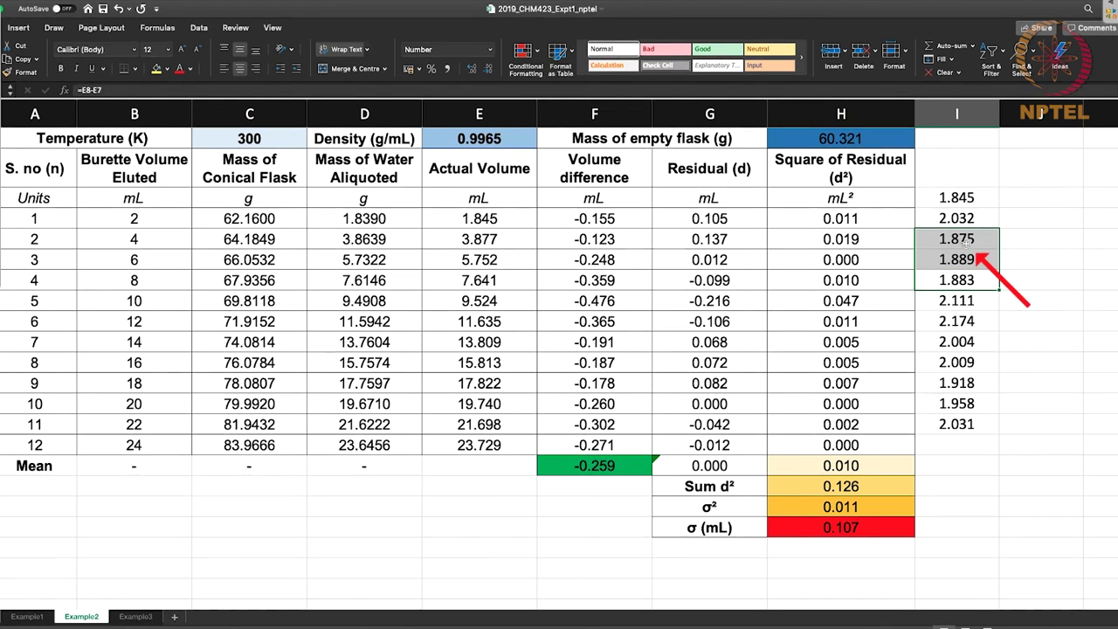
Calculate the mean of the aliquot volumes I3:I14 in I15 with AVERAGE and their standard deviation in I16 with STDEV
double_click(967, 445)
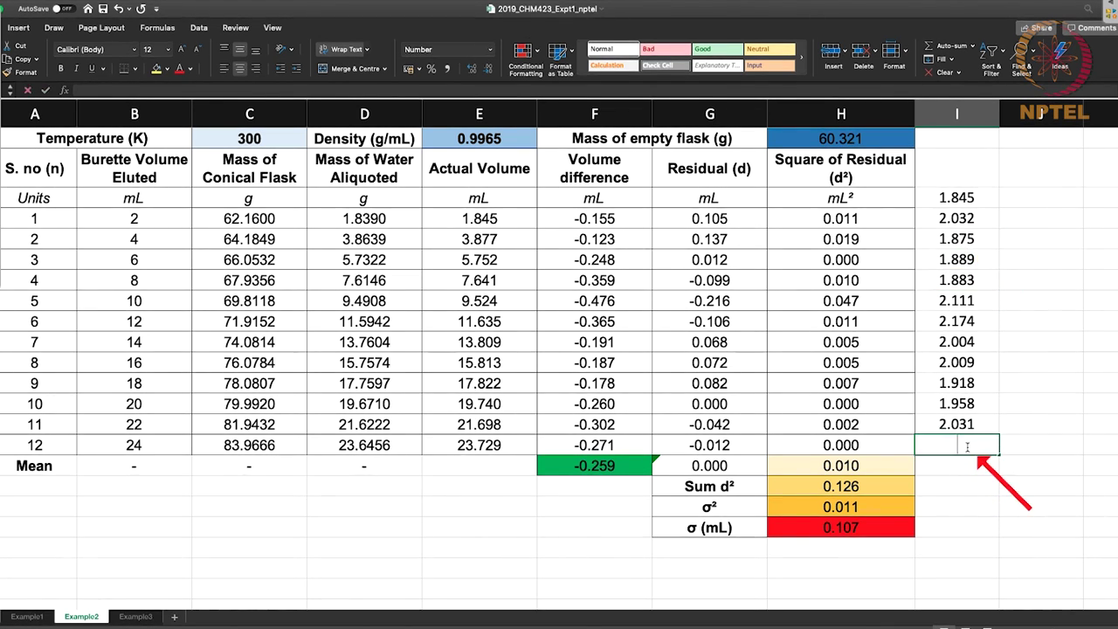
type("=average(")
left_click_drag(961, 197, 952, 427)
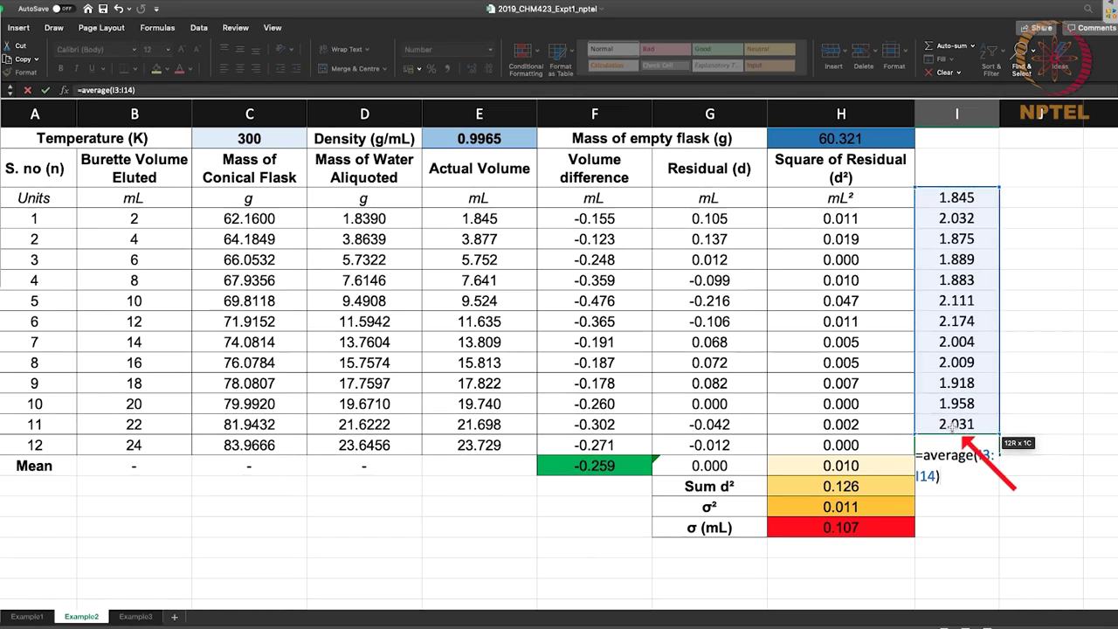
key("Return")
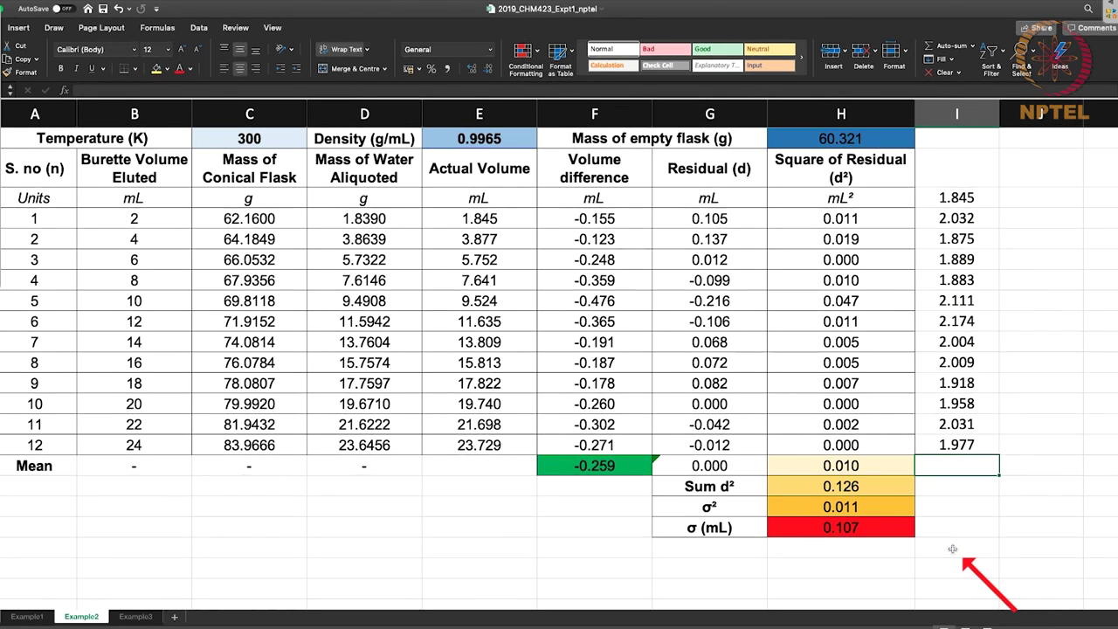
type("=stdev(")
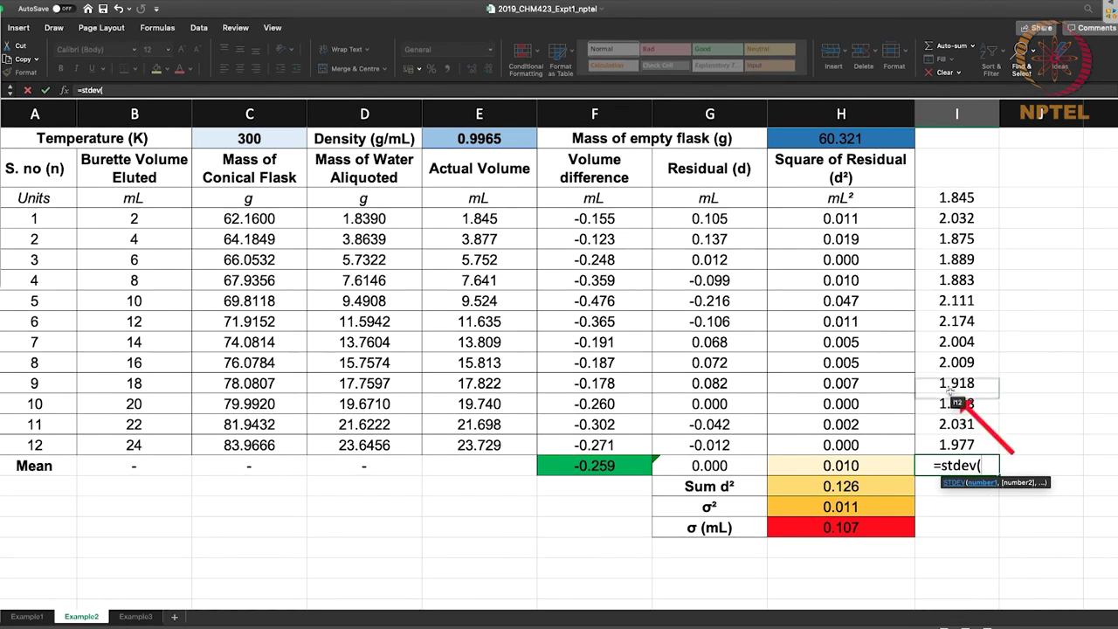
left_click_drag(956, 199, 963, 465)
type(")")
key("Return")
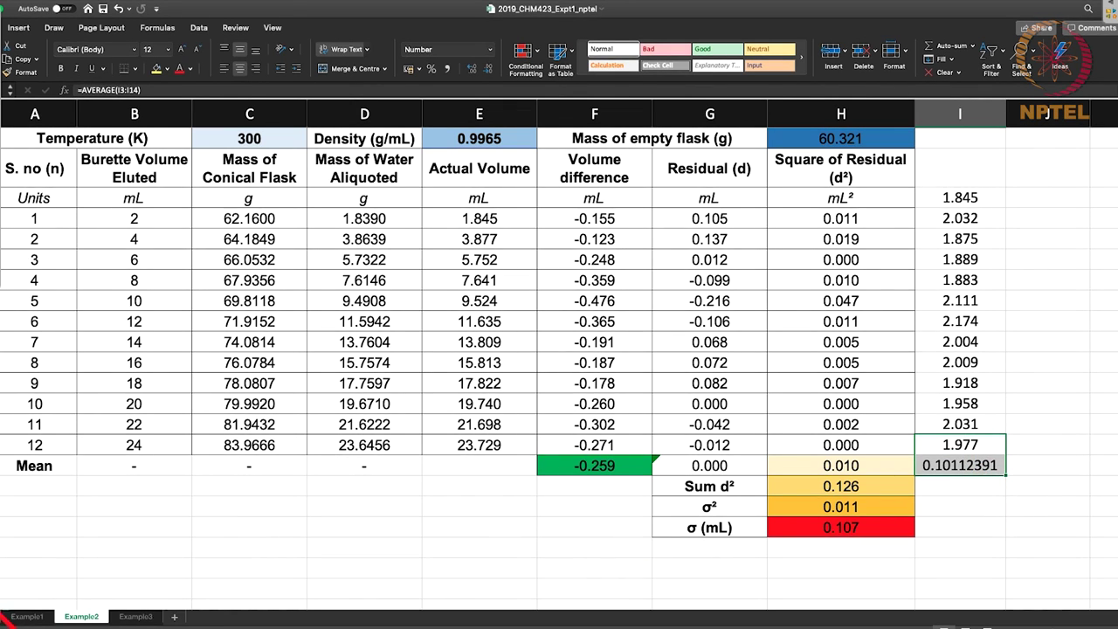
Compare the aliquot volumes, mean and standard deviation in K3:K16 on Example1 with those in column I on Example2
left_click(27, 617)
left_click_drag(956, 182, 960, 401)
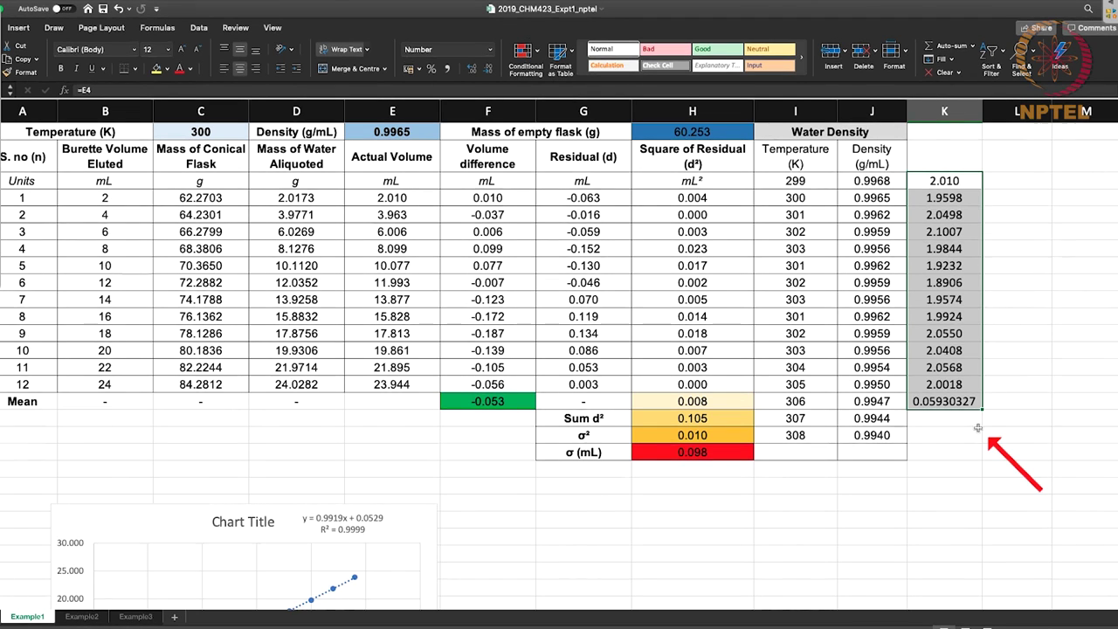
left_click(81, 617)
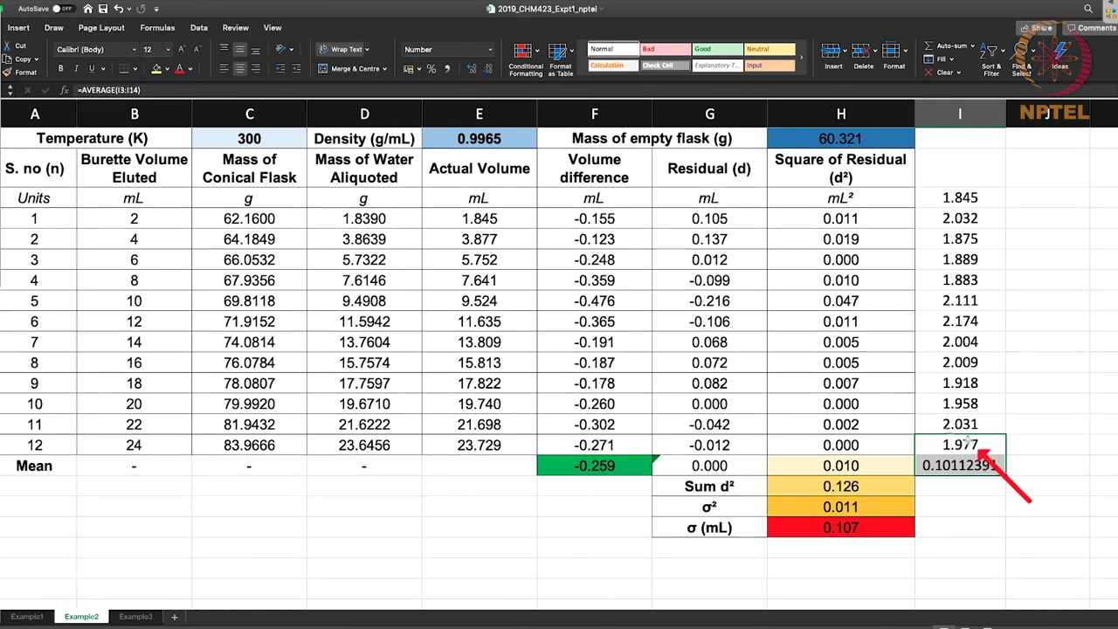
Inspect the mean volume difference in F16 on Example3 and compare it with the one on Example2
left_click(135, 617)
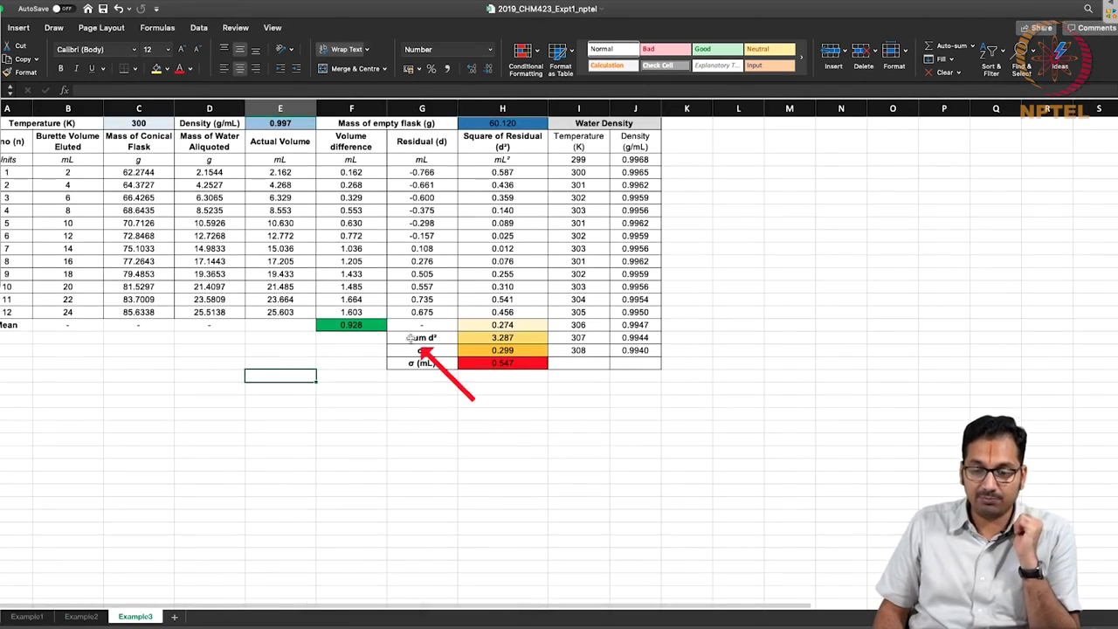
scroll(411, 337, "up", 5)
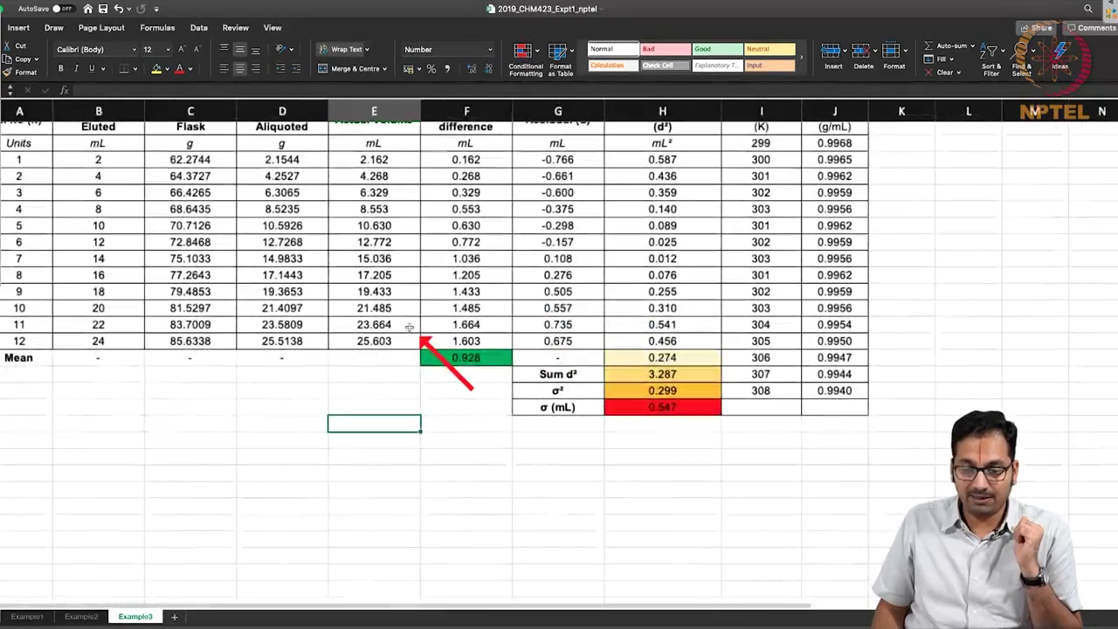
scroll(410, 326, "up", 2)
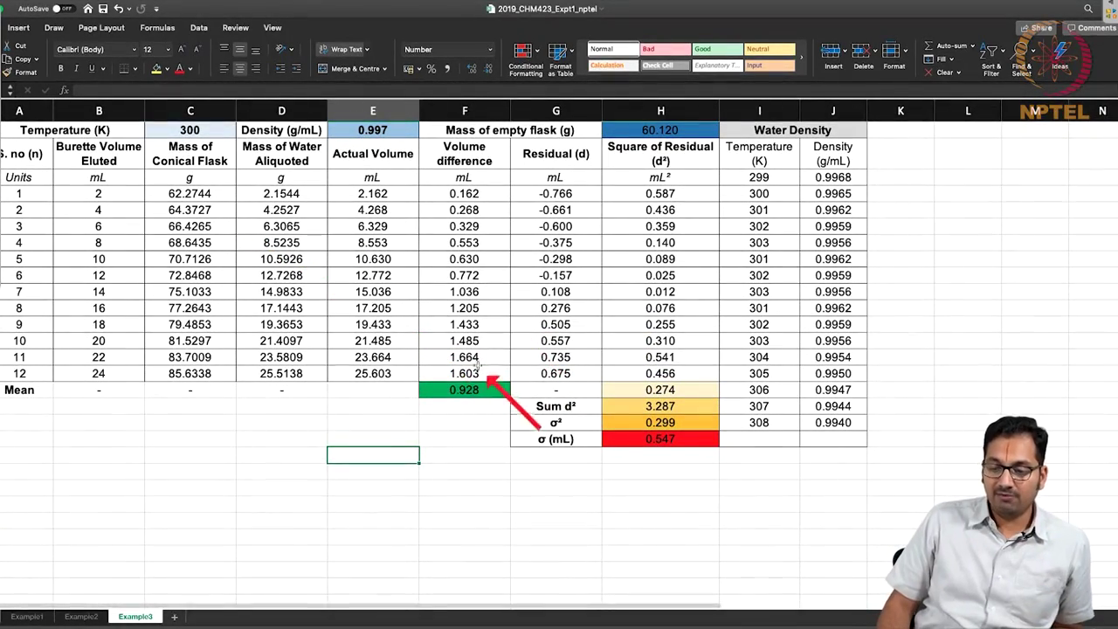
left_click(463, 391)
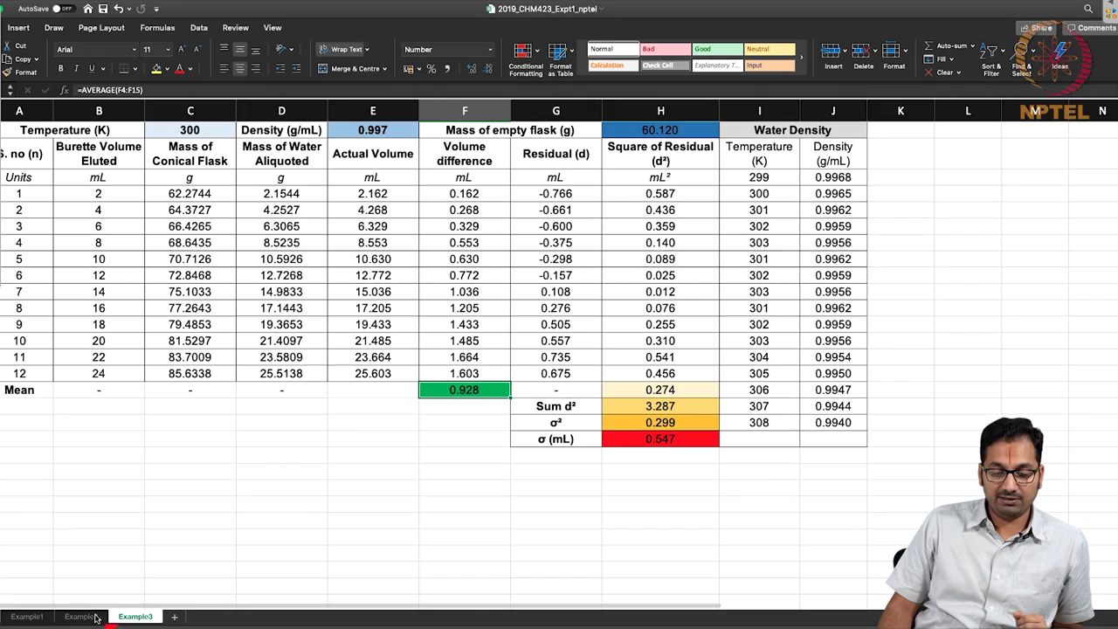
left_click(94, 617)
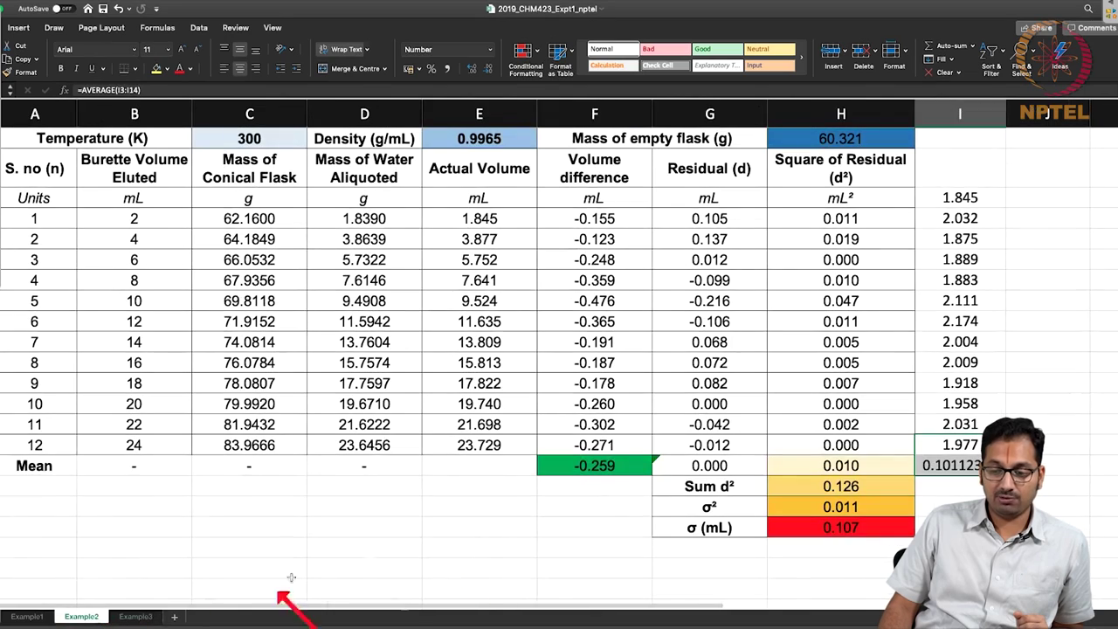
left_click(135, 617)
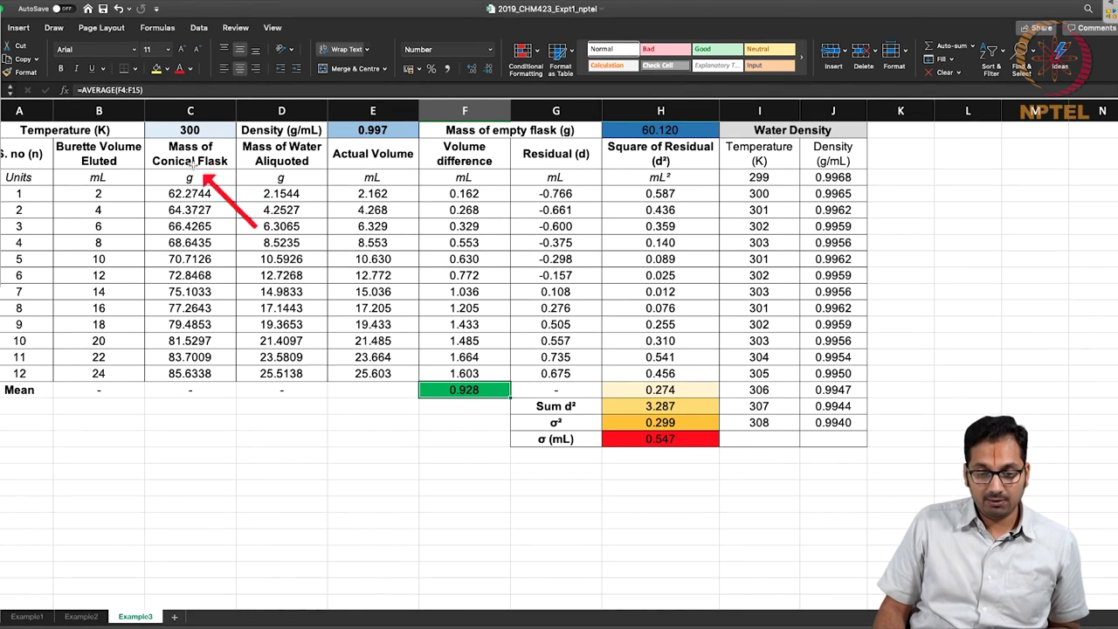
On Example3, enter the first aliquot volume in K3 as =E4 and the successive difference in K4 as =E5-E4
left_click(901, 178)
type("=")
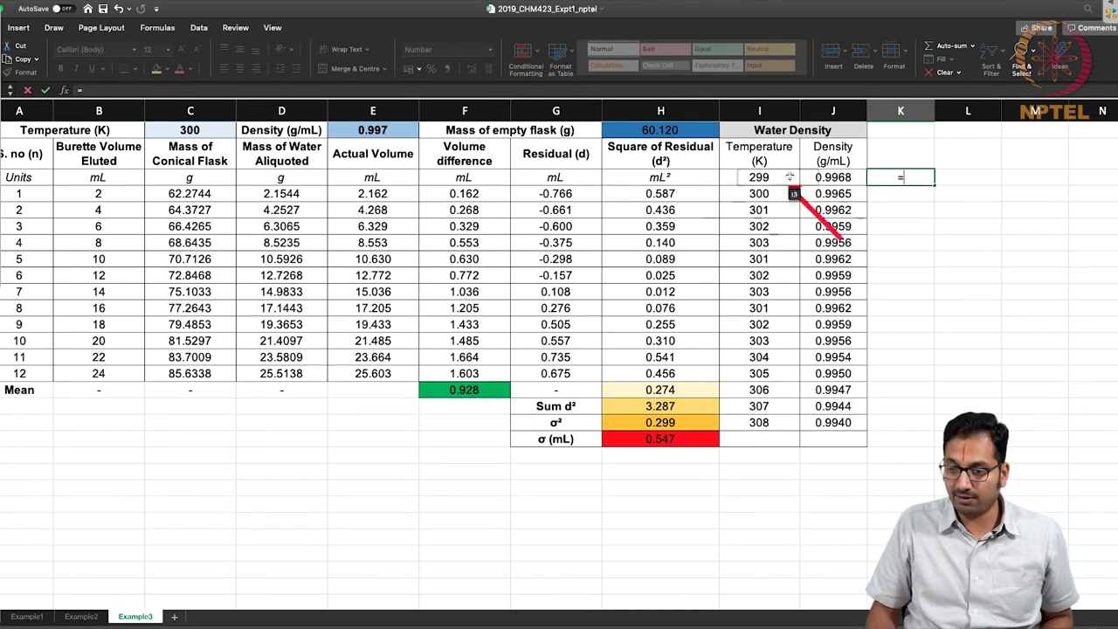
left_click(414, 193)
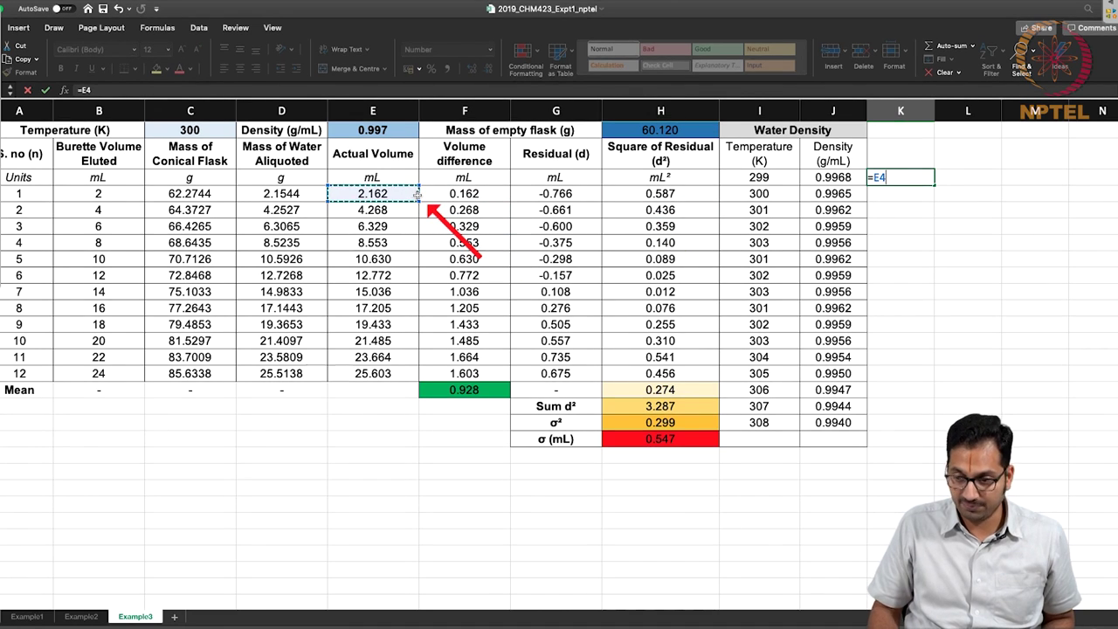
key("Return")
type("=")
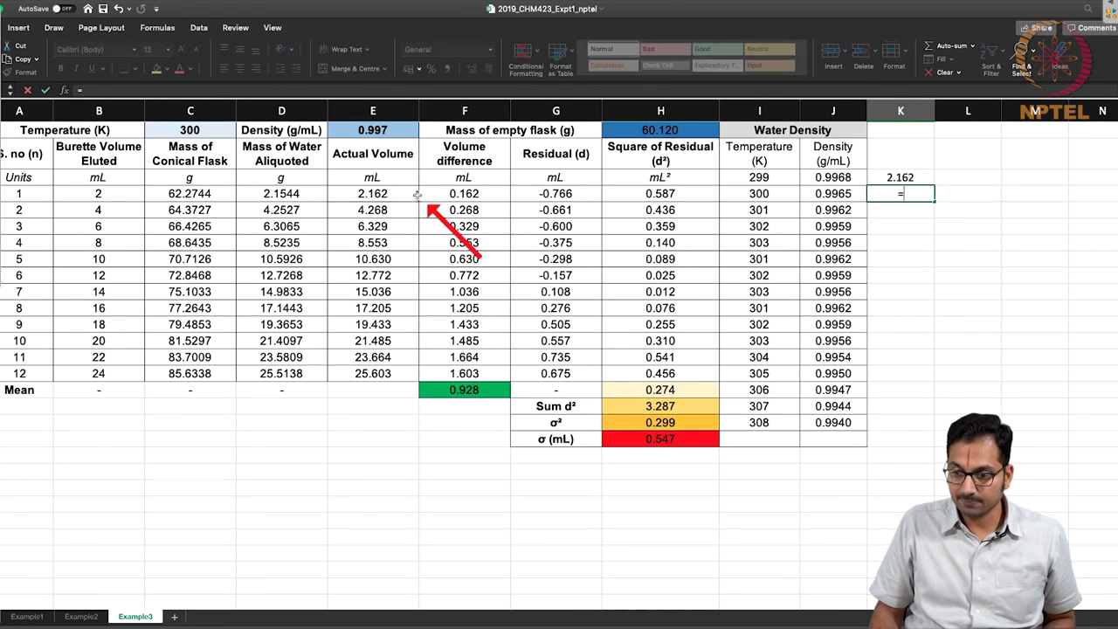
left_click(392, 210)
type("-")
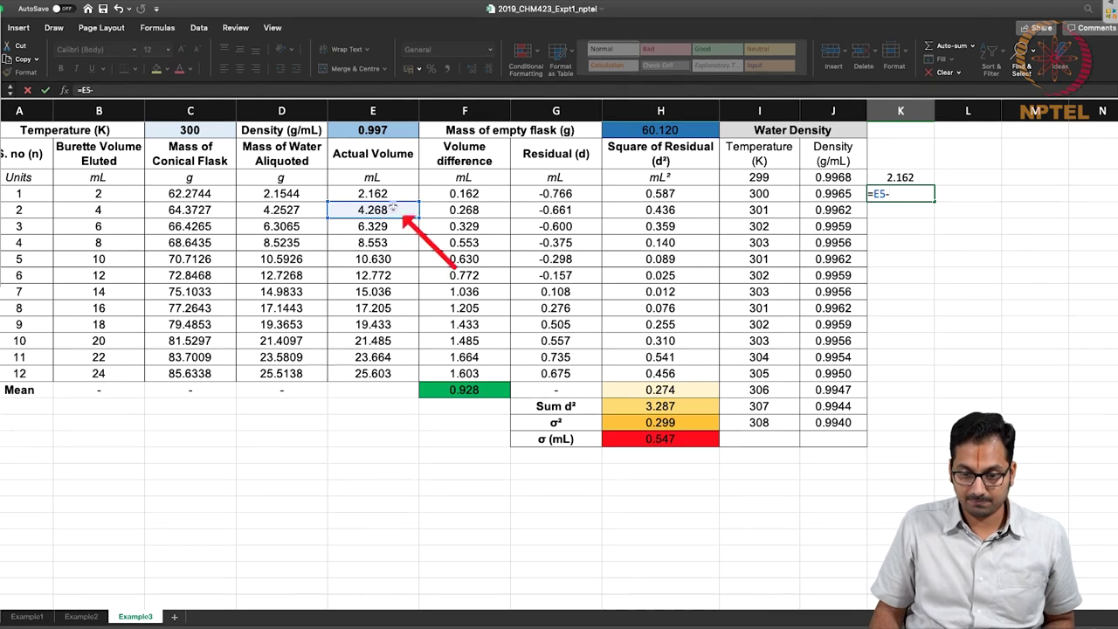
left_click(396, 196)
key("ctrl+Return")
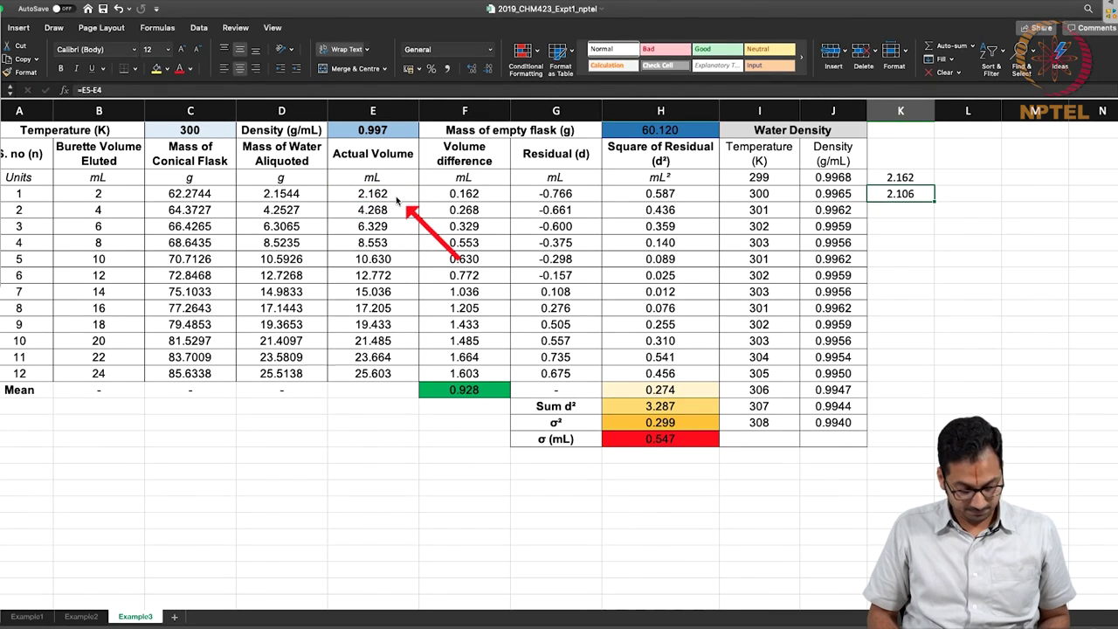
Copy the successive-difference formula from K4 down through K15
key("super+c")
key("shift+Down")
key("shift+Down")
key("shift+Down")
key("shift+Down")
key("shift+Down")
key("shift+Down")
key("shift+Down")
key("shift+Down")
key("shift+Down")
key("shift+Down")
key("shift+Down")
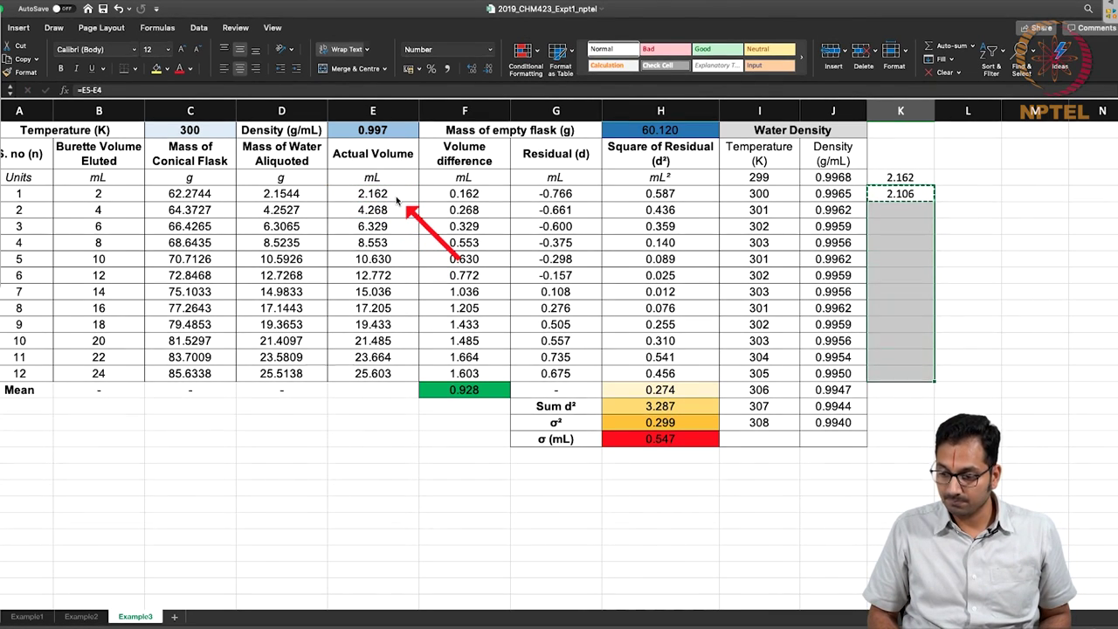
key("super+v")
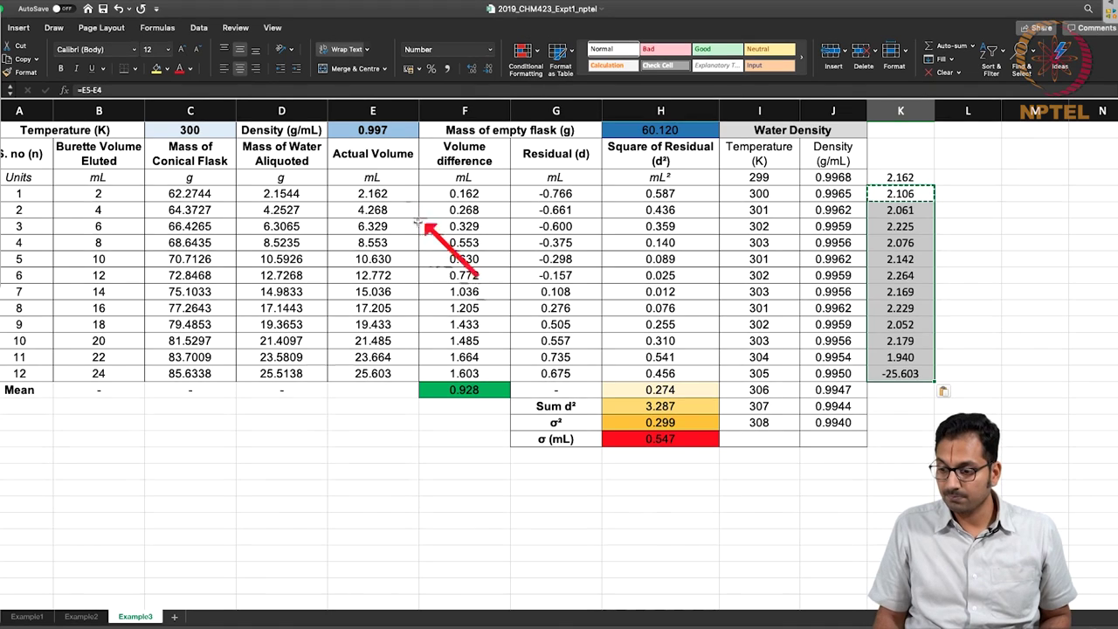
Replace the formula in K15 with the AVERAGE of K3:K14 and calculate the standard deviation of K3:K14 in K16 with STDEV
left_click(870, 374)
key("Delete")
type("=average(")
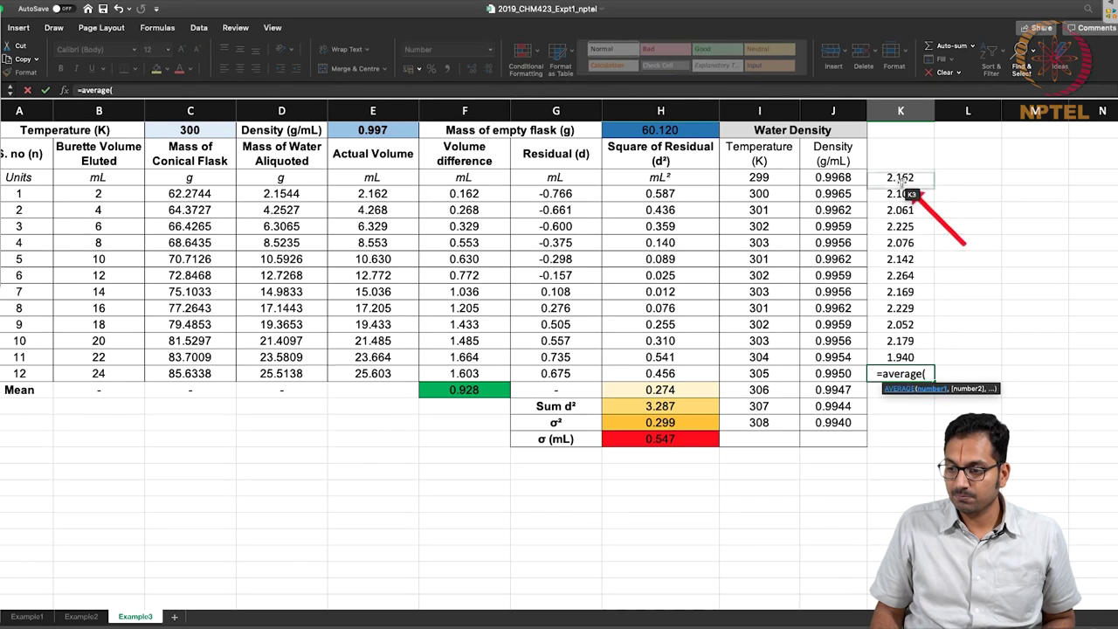
left_click_drag(900, 177, 902, 358)
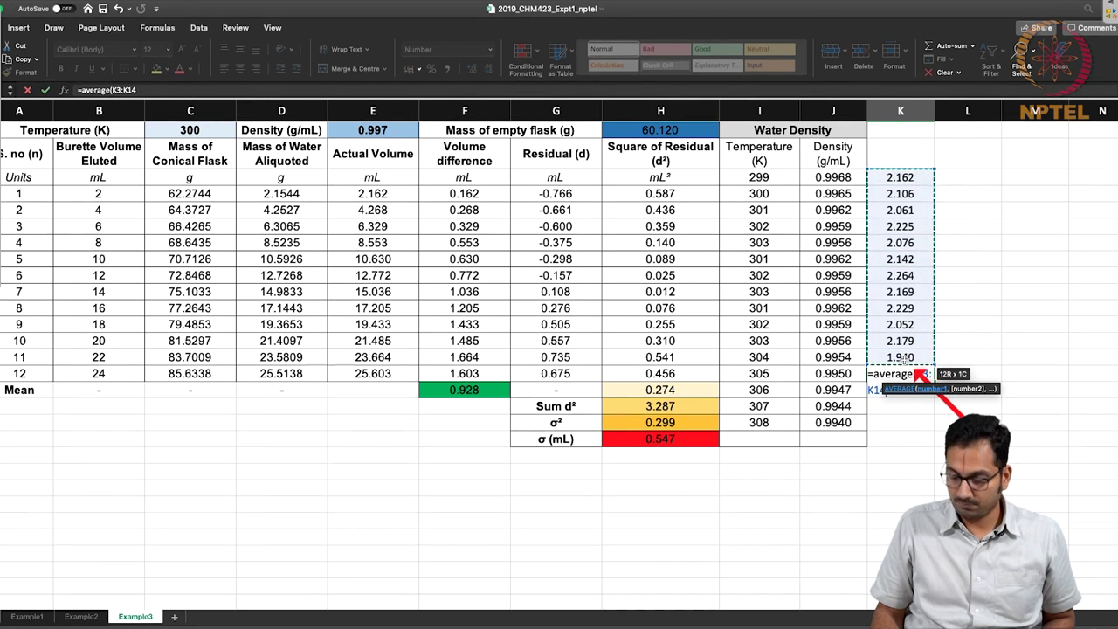
type(")")
key("Return")
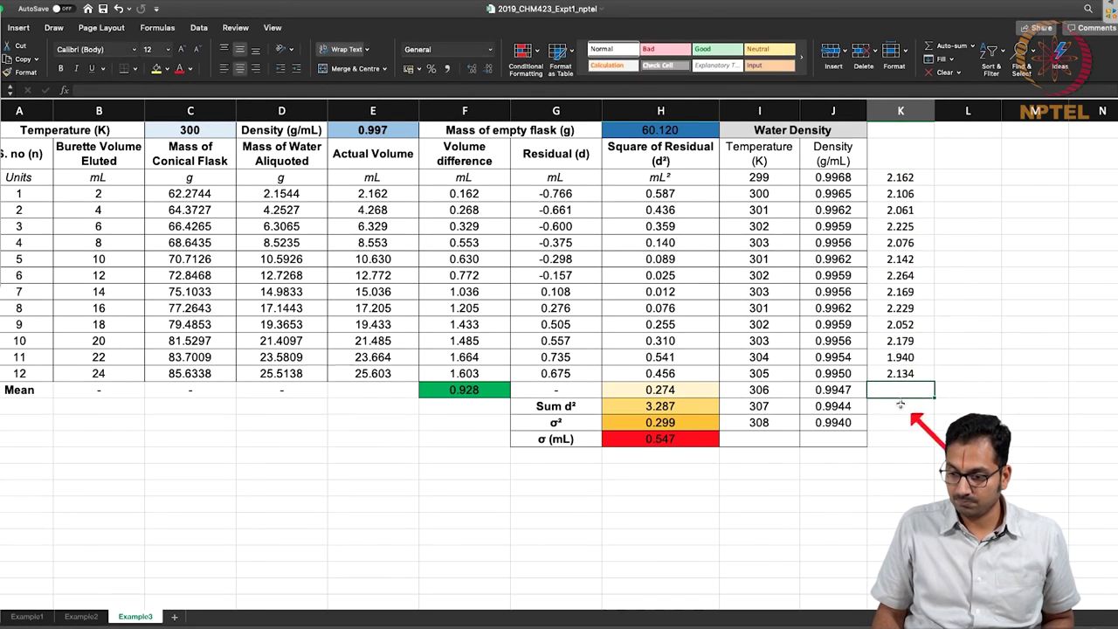
type("=stdev(")
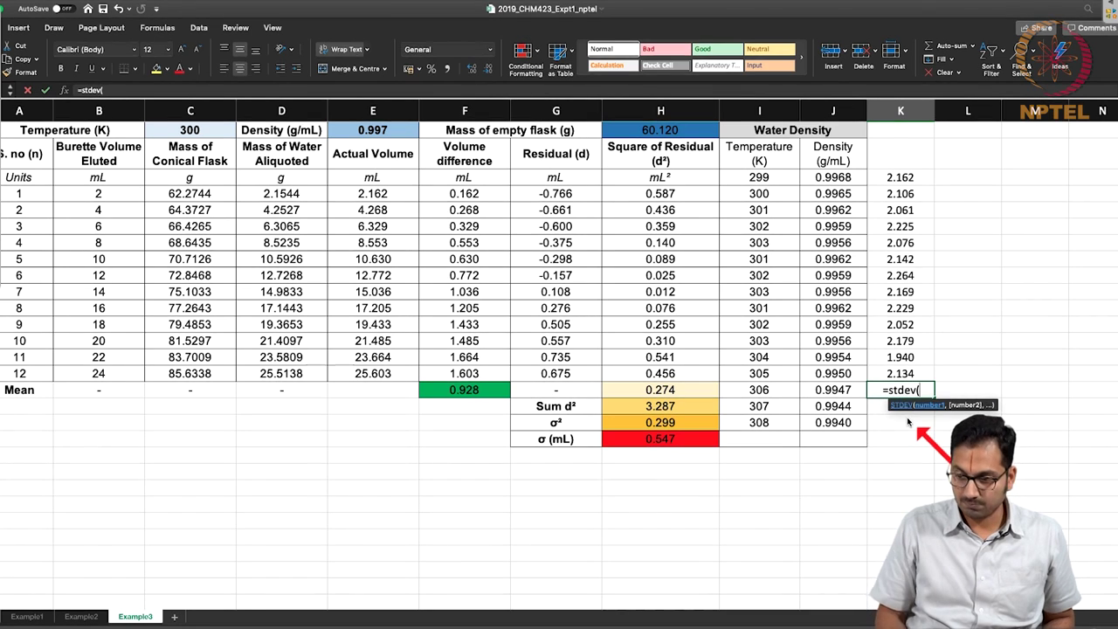
left_click_drag(901, 177, 901, 358)
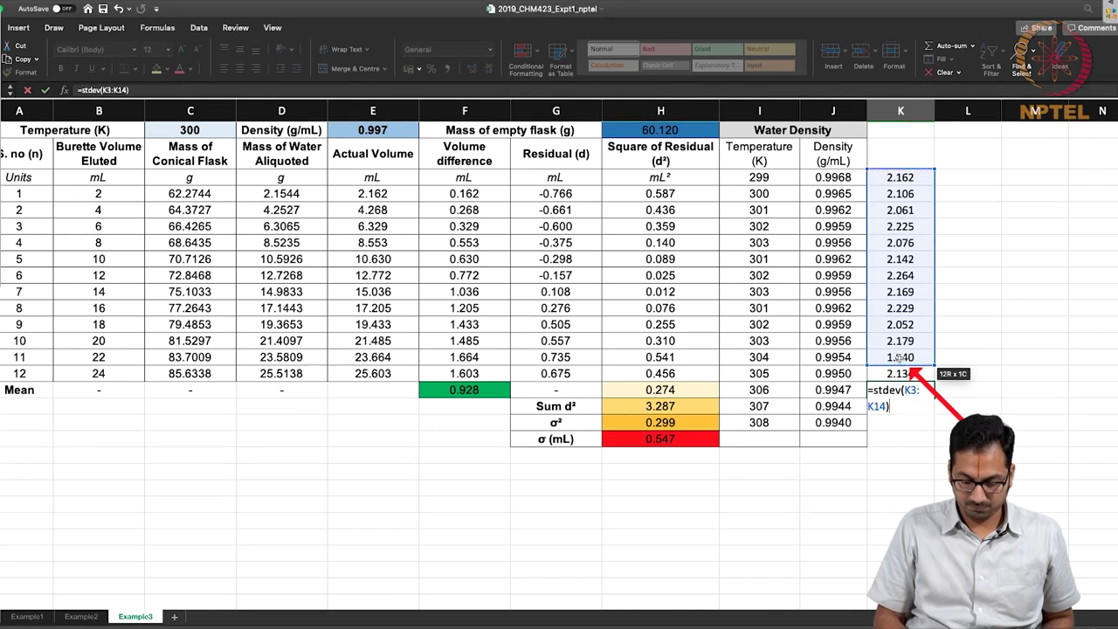
key("Return")
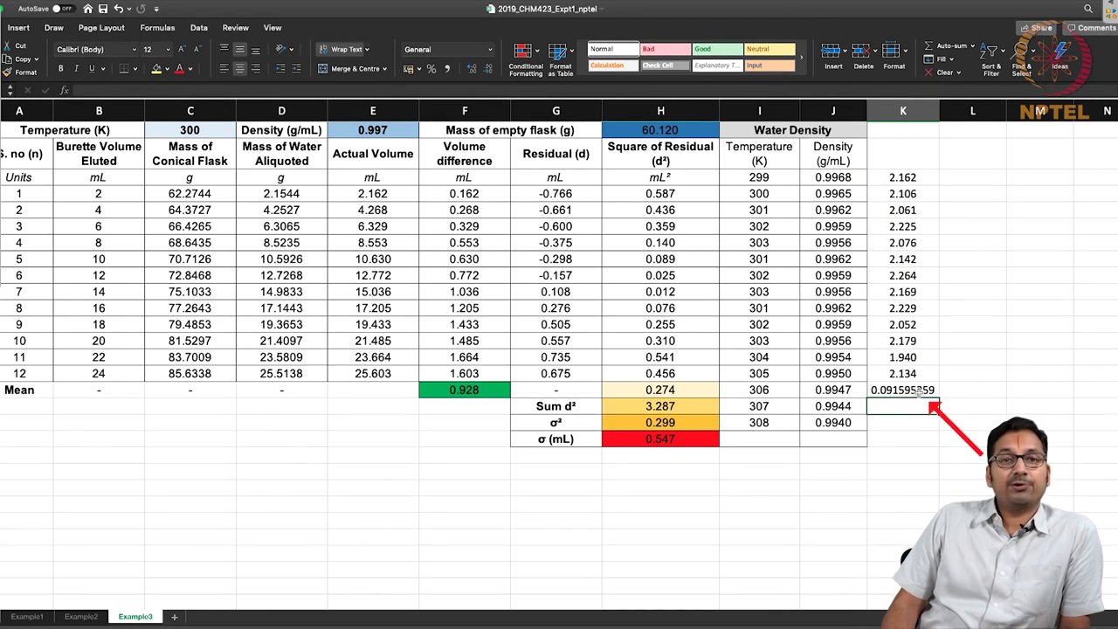
Inspect the aliquot mean and standard deviation in K15:K16 on Example3 and compare them with those in column I on Example2
left_click_drag(913, 373, 916, 387)
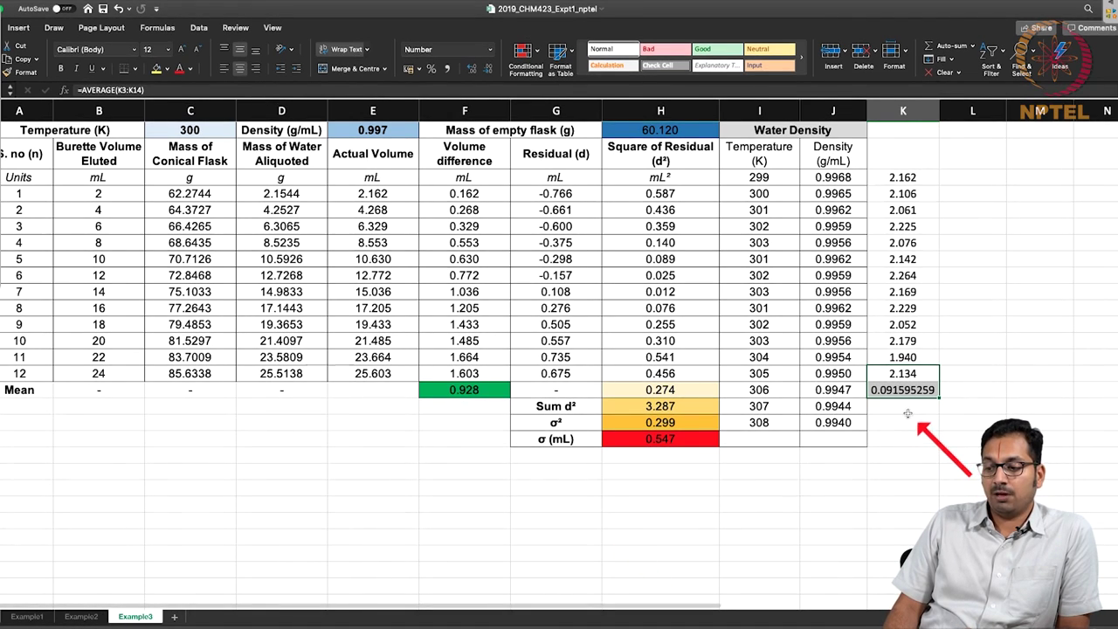
left_click(905, 374)
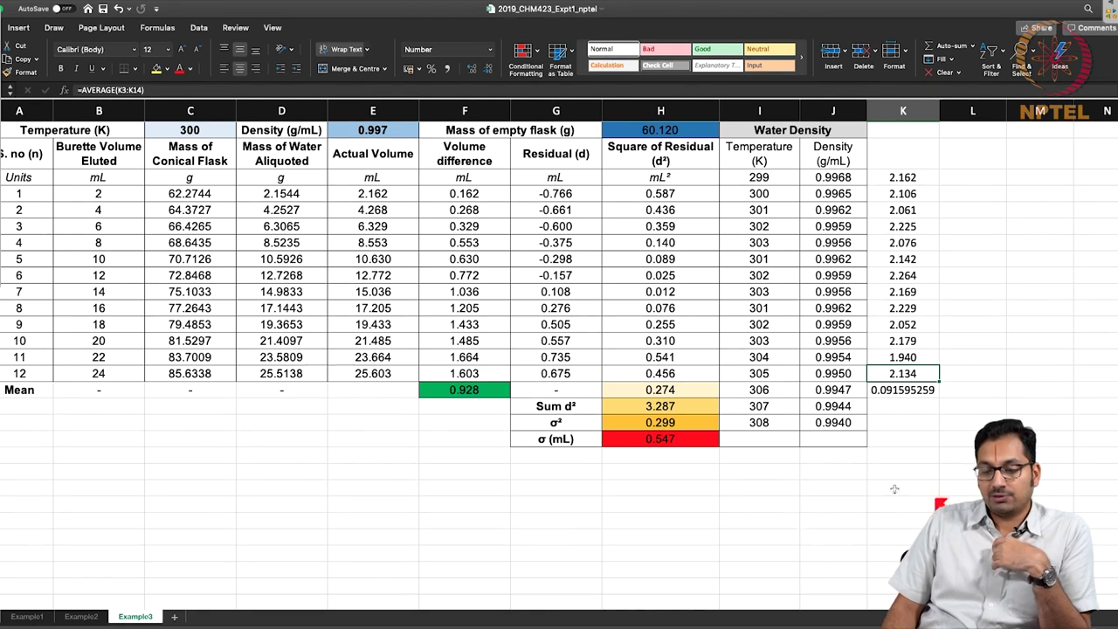
left_click(77, 619)
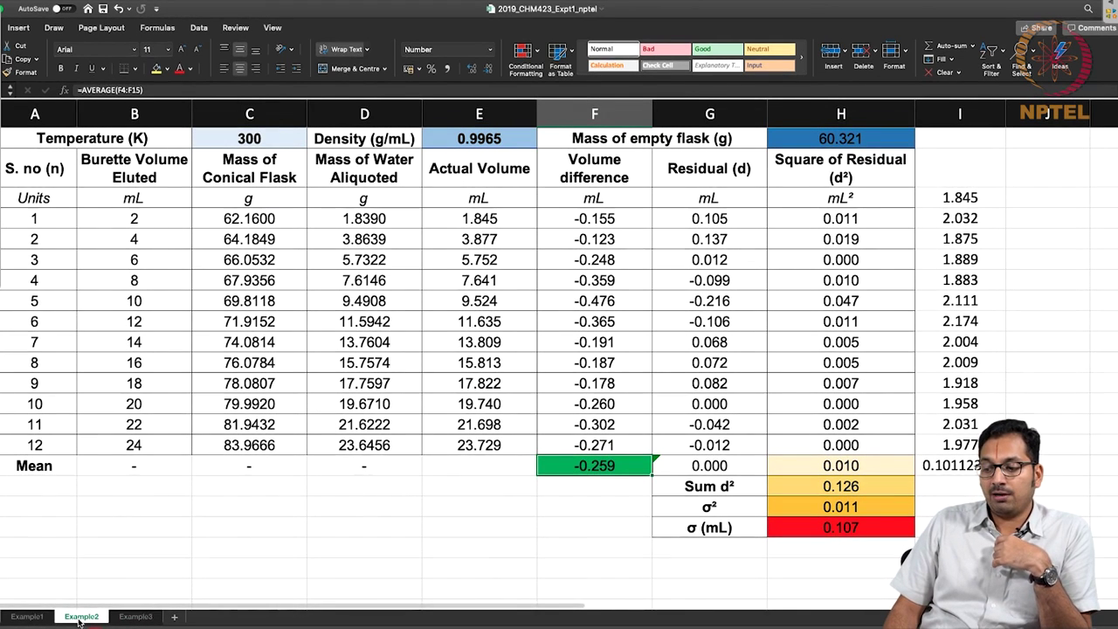
left_click(133, 618)
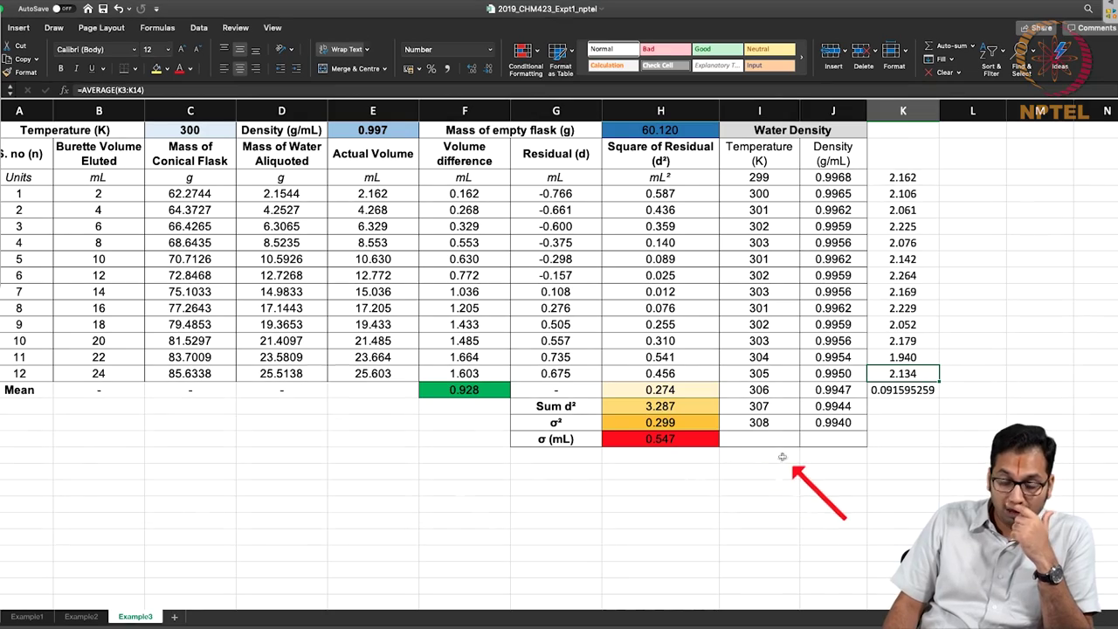
left_click(80, 617)
left_click(122, 618)
left_click(98, 617)
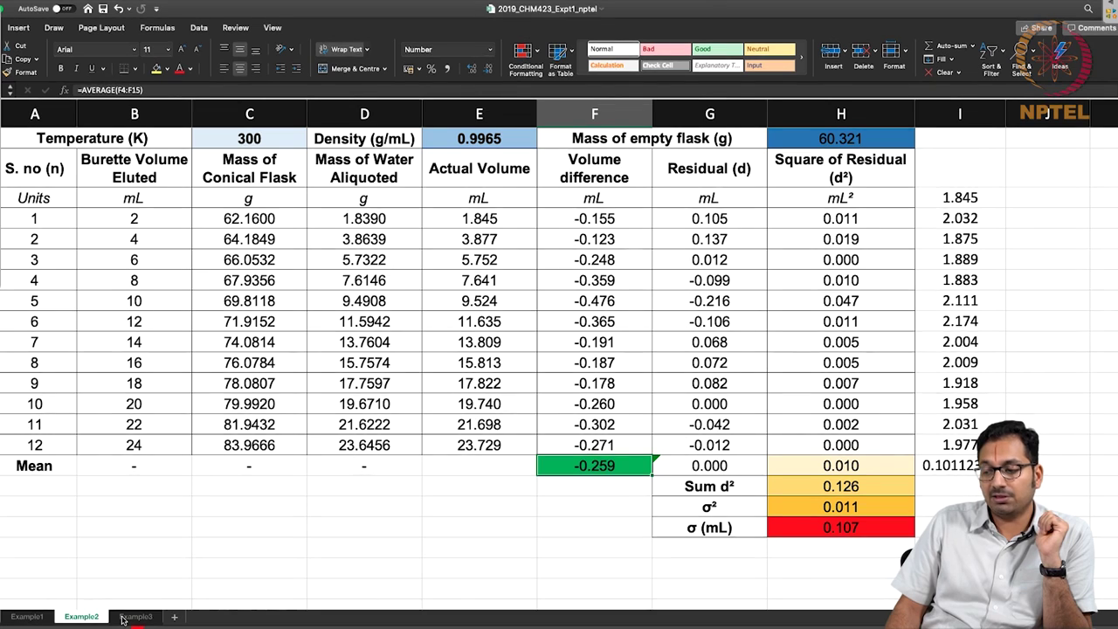
Compare the aliquot statistics across Example1, Example2 and Example3, and examine the aliquot volumes and mean in K3:K15 on Example3
left_click(28, 616)
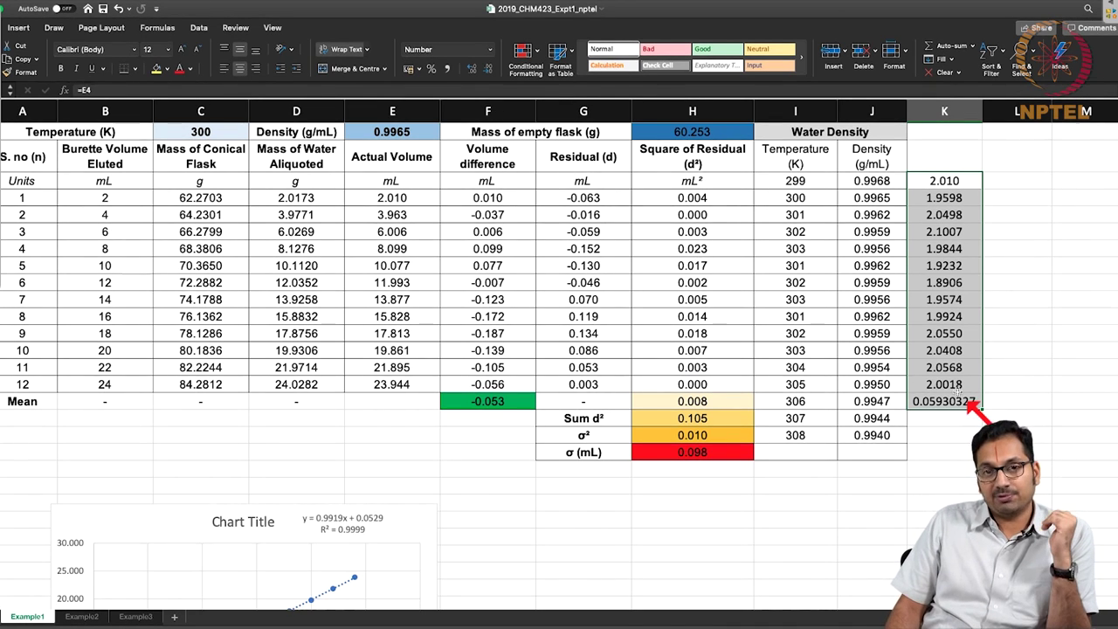
left_click(81, 617)
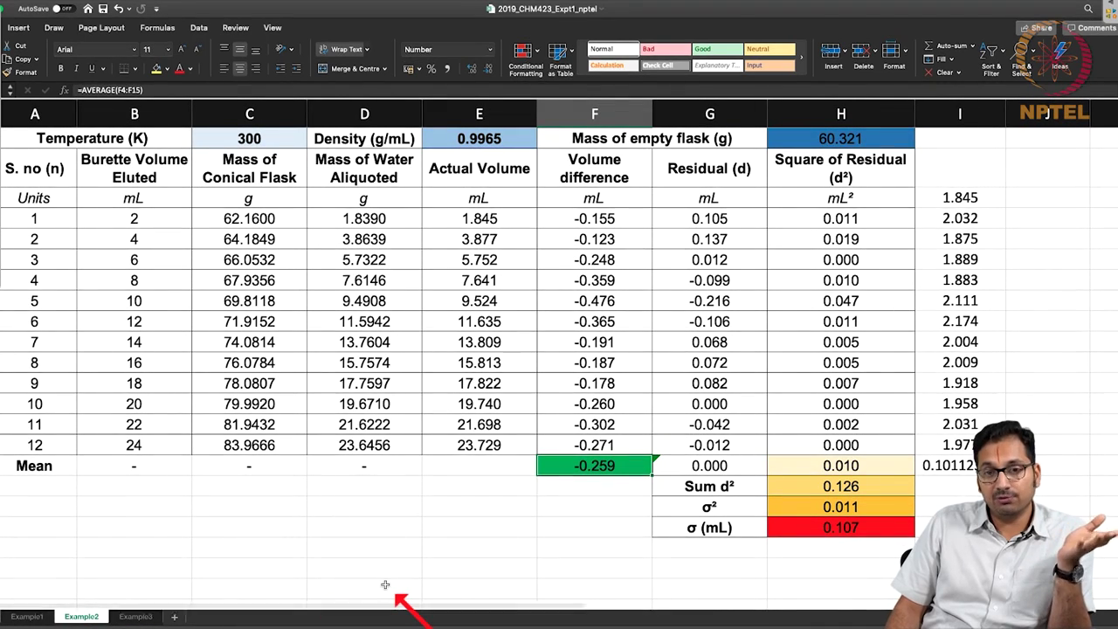
left_click(136, 617)
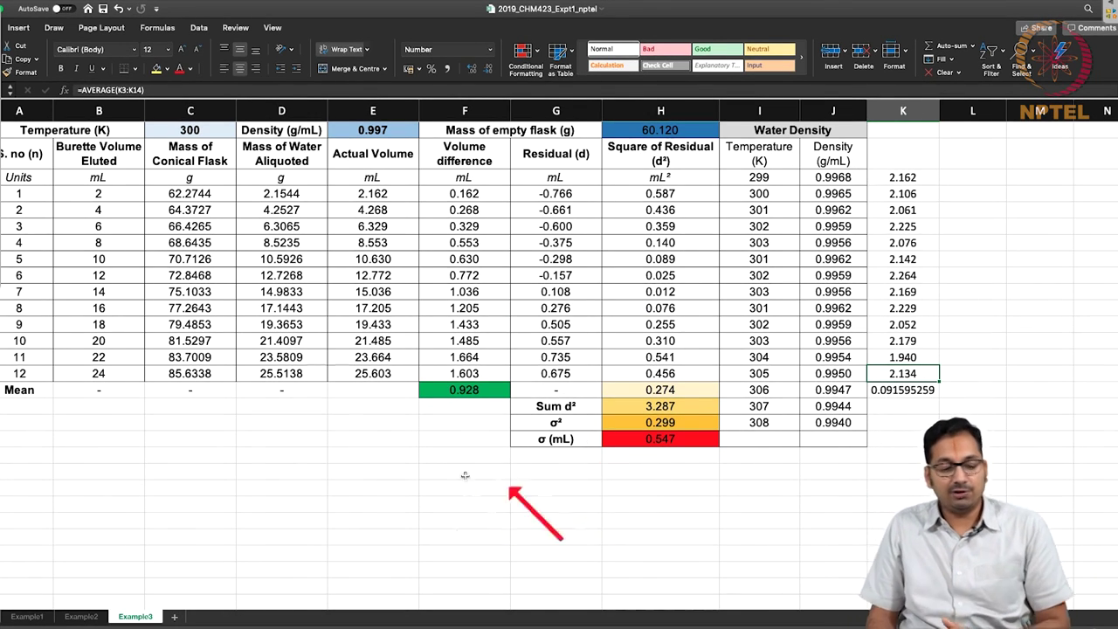
left_click(26, 616)
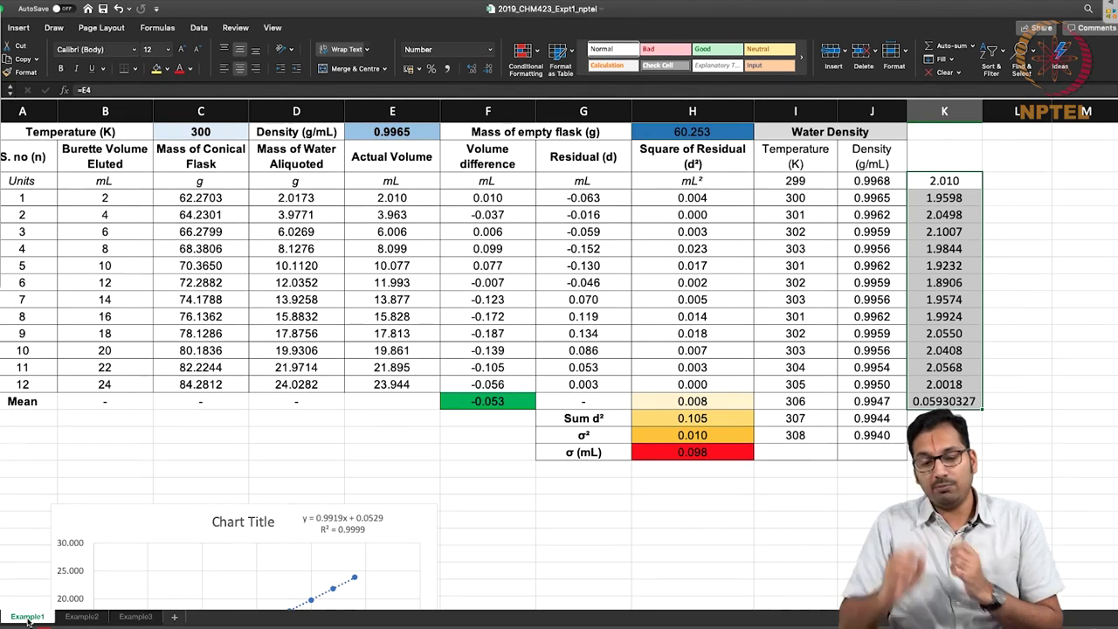
left_click(135, 617)
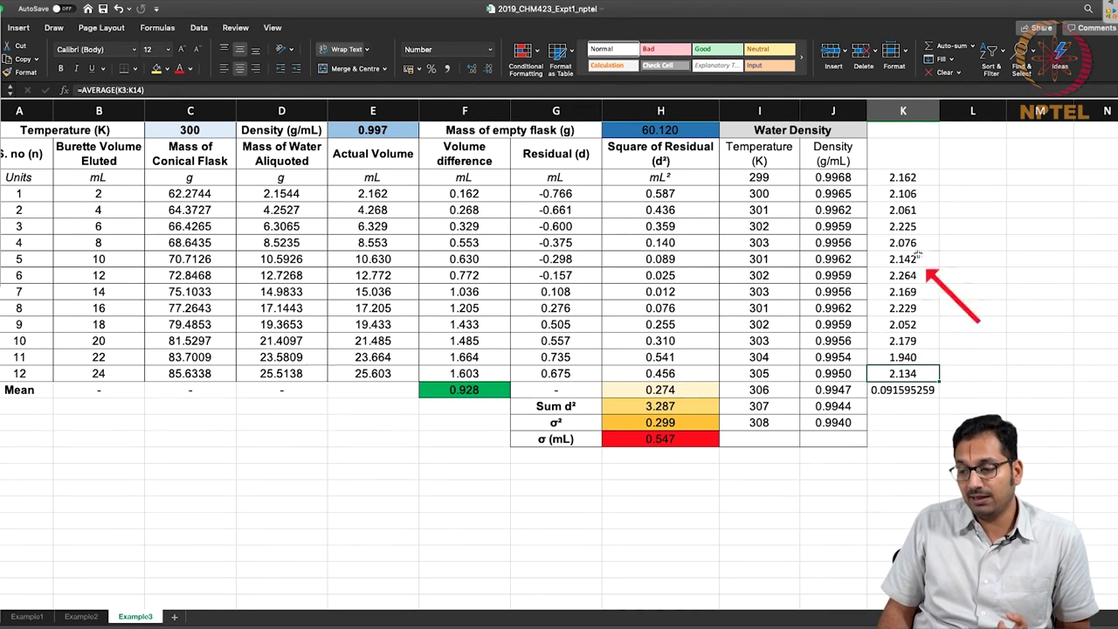
left_click_drag(905, 178, 902, 374)
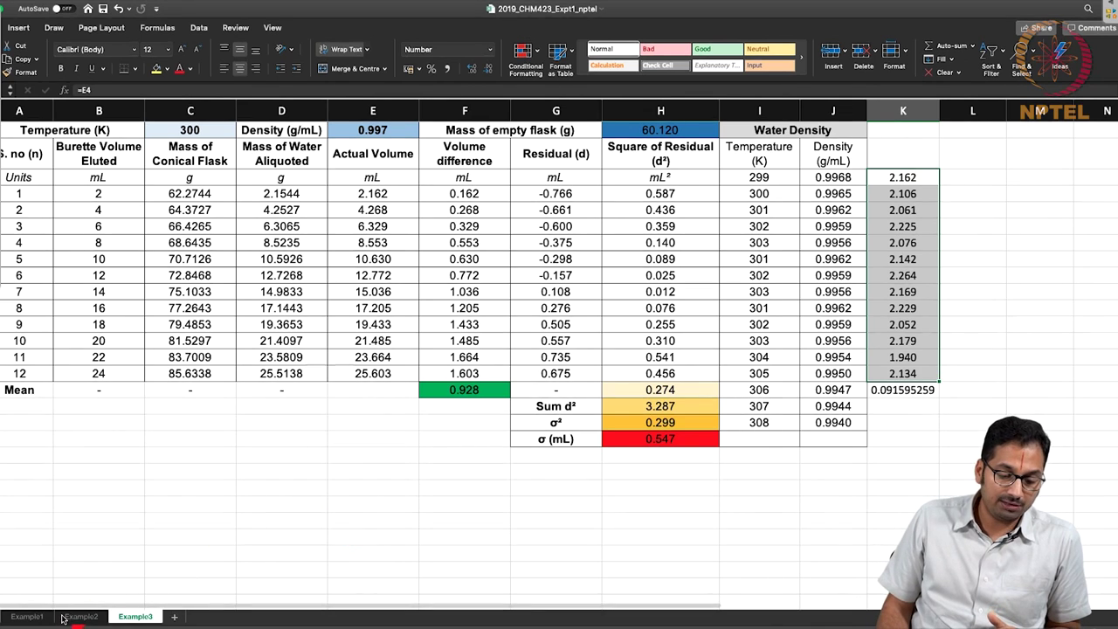
Review the temperature, density, empty flask mass, first conical flask mass and actual volumes E4:E15 on Example1
left_click(29, 616)
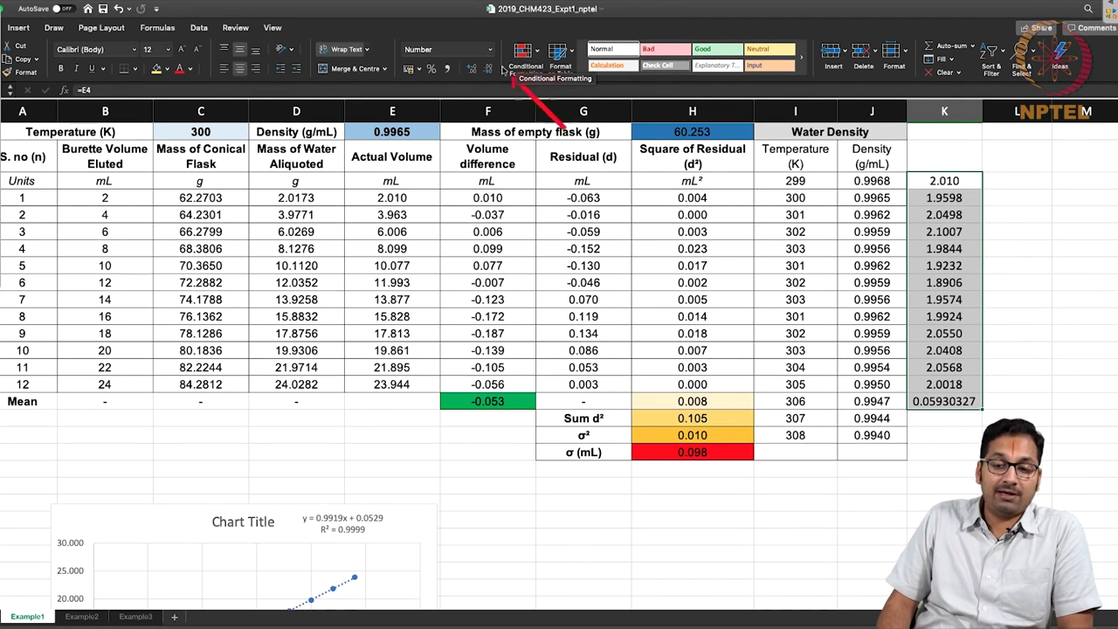
left_click(418, 132)
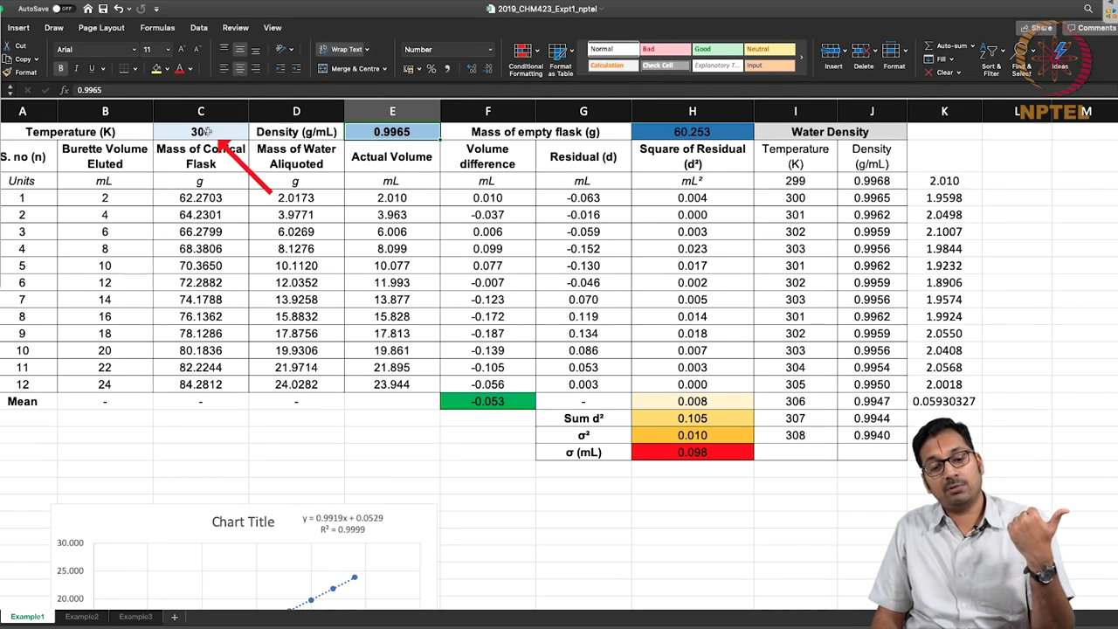
left_click(222, 135)
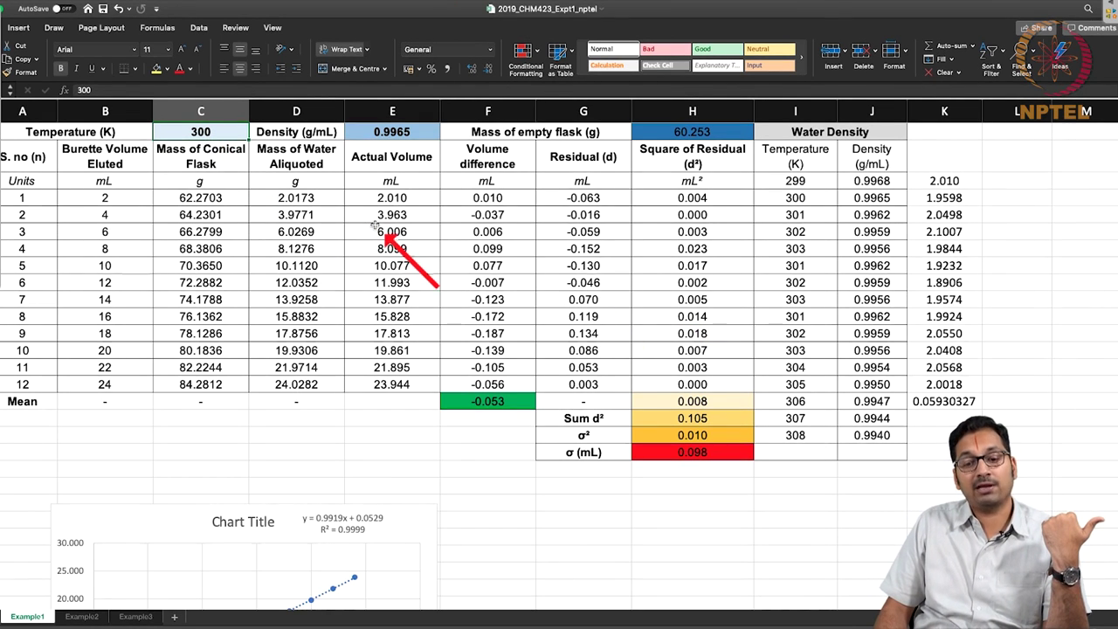
left_click(418, 134)
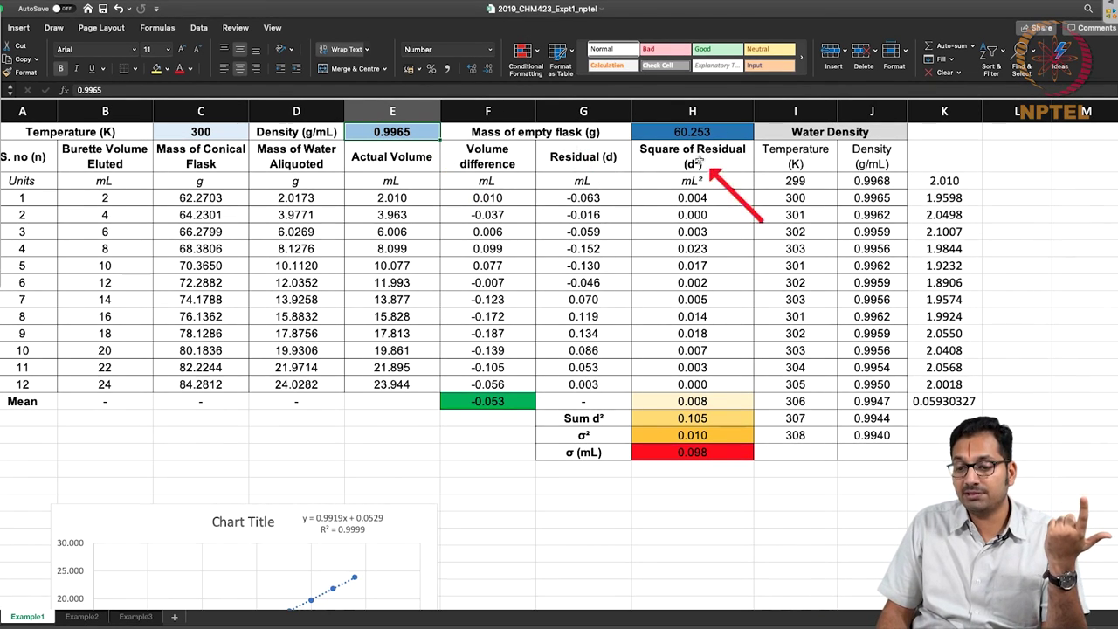
left_click(730, 128)
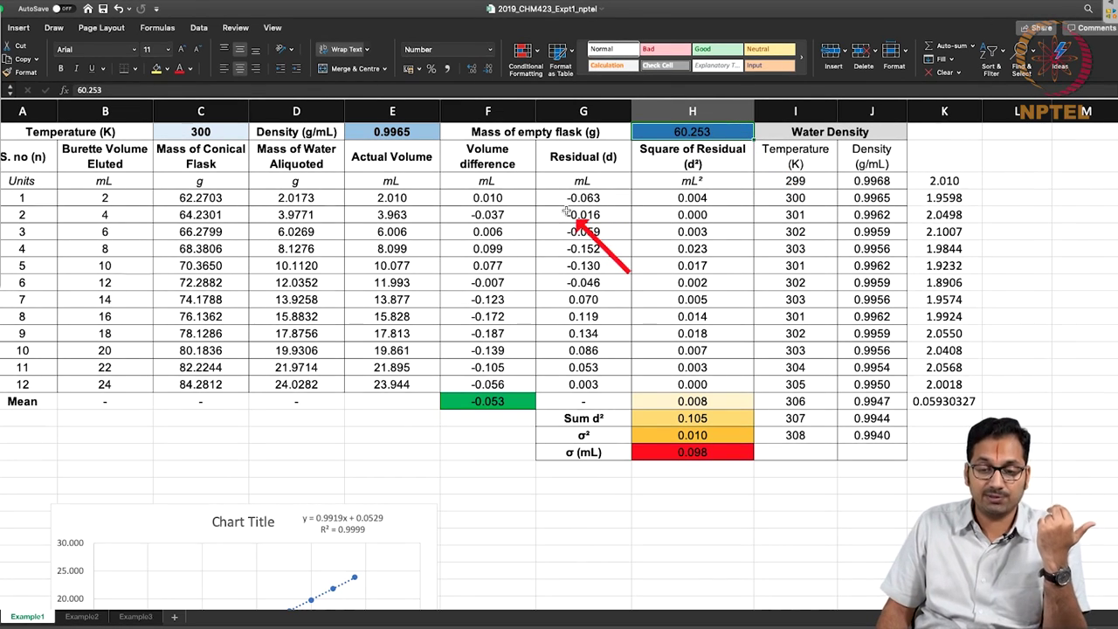
left_click(238, 198)
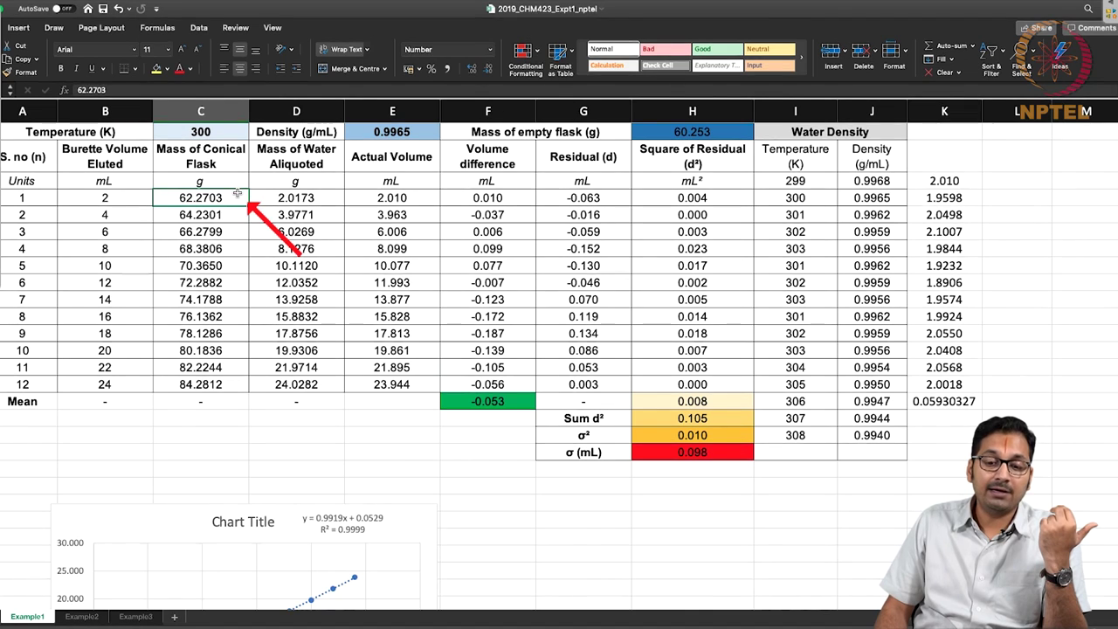
left_click_drag(397, 197, 379, 389)
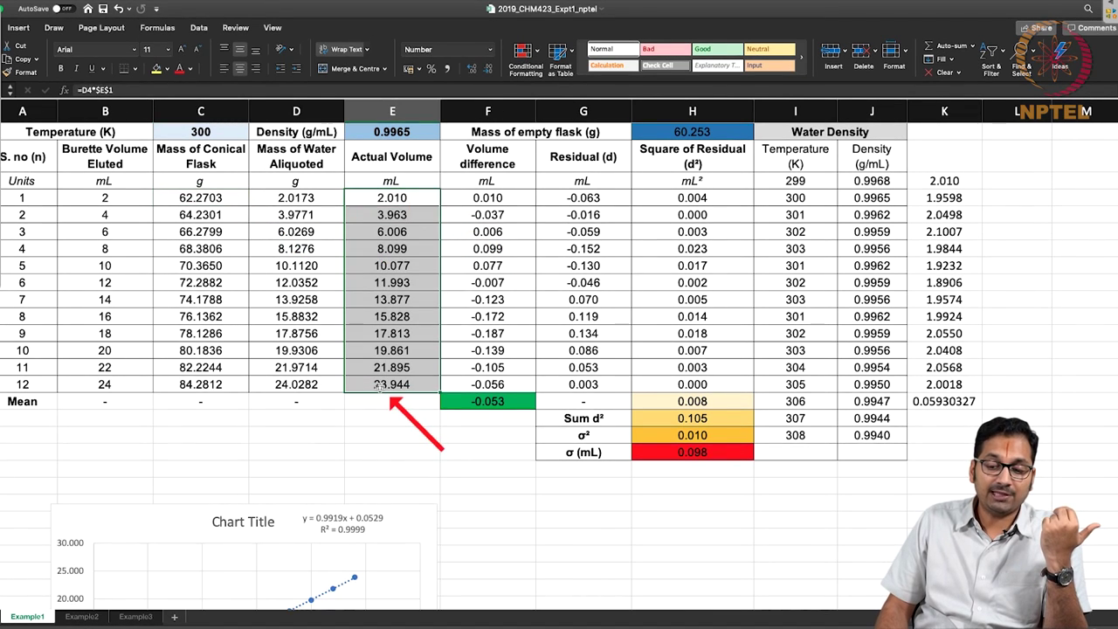
left_click(421, 131)
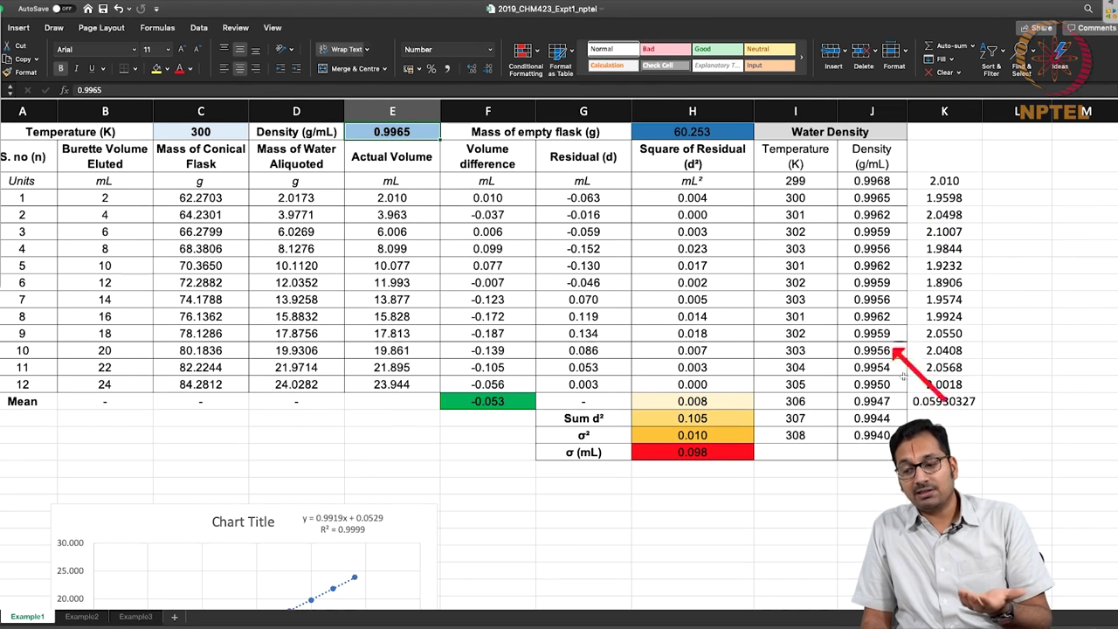
Examine the aliquot mean and standard deviation in K15:K16 on Example1, along with the individual aliquot volumes above them
left_click_drag(959, 381, 960, 400)
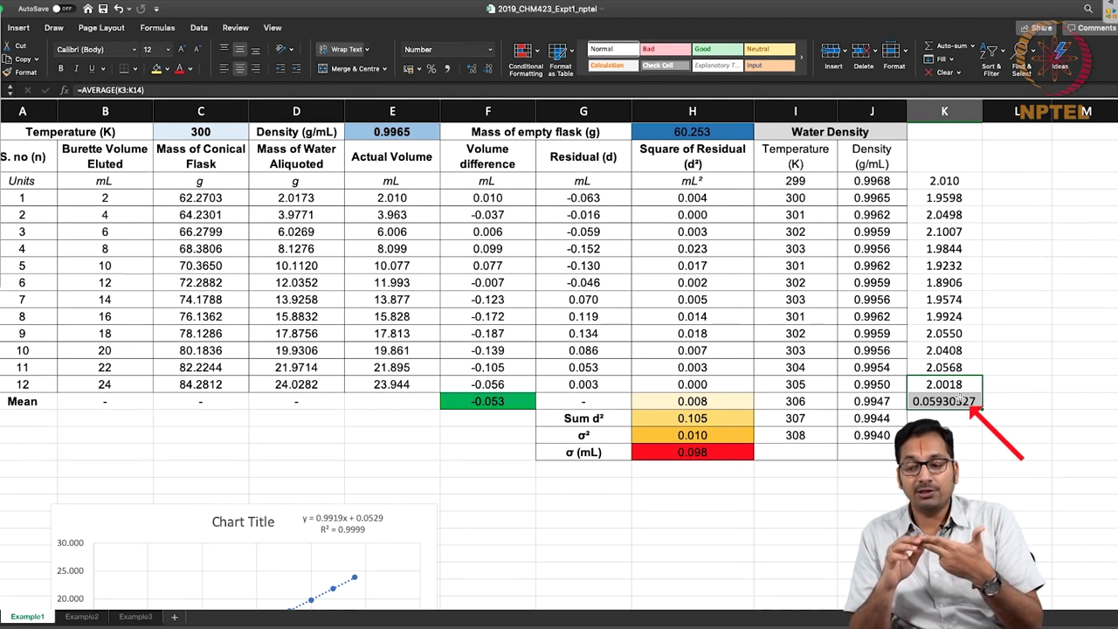
left_click(960, 399)
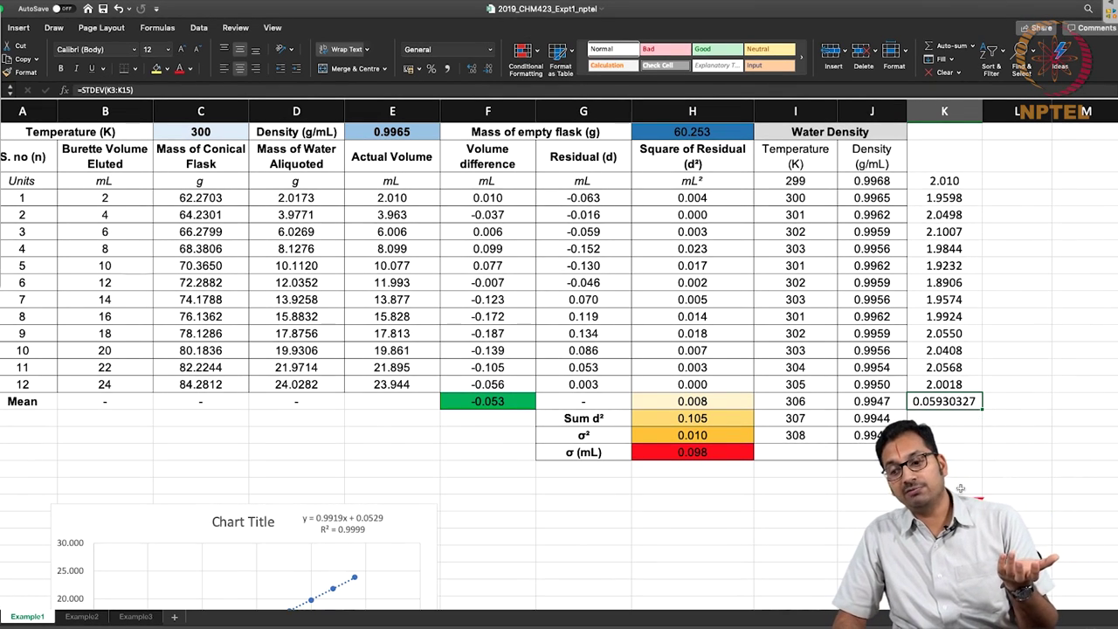
left_click_drag(948, 170, 954, 384)
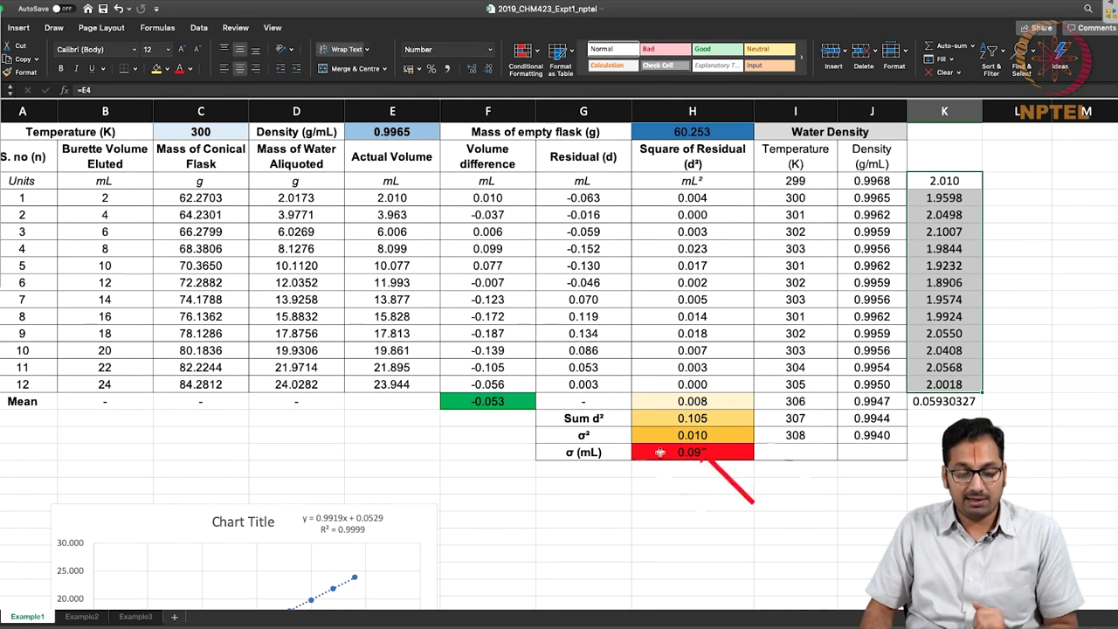
On Example3, insert a scatter chart of actual volume E4:E15 against burette volume eluted B4:B15
left_click(123, 617)
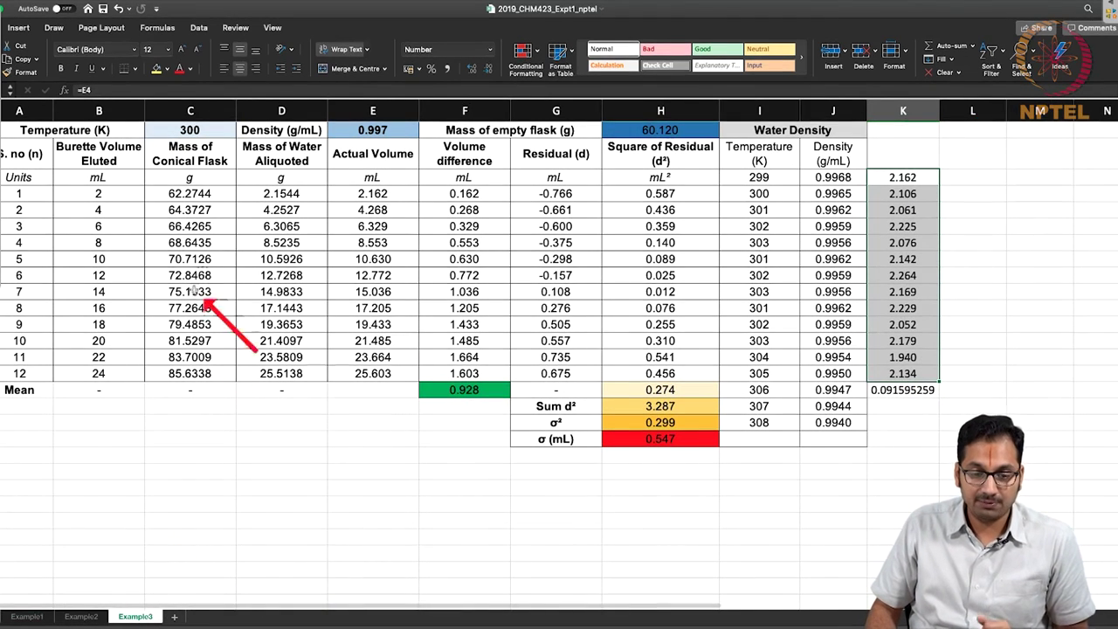
left_click(99, 193)
left_click_drag(99, 193, 94, 373)
left_click_drag(395, 189, 403, 374)
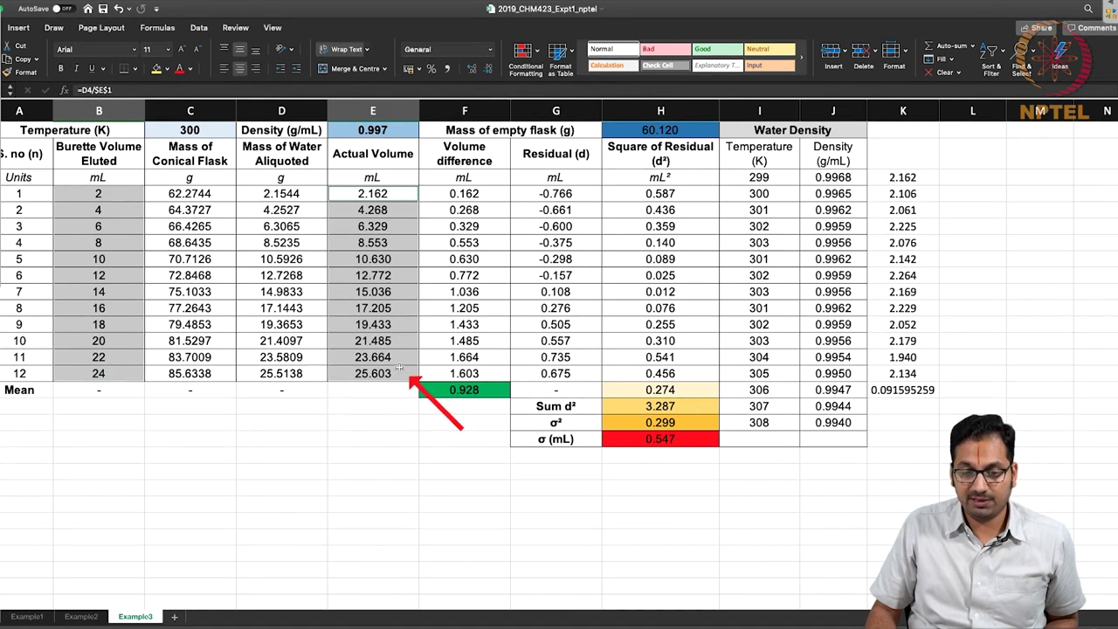
left_click(19, 27)
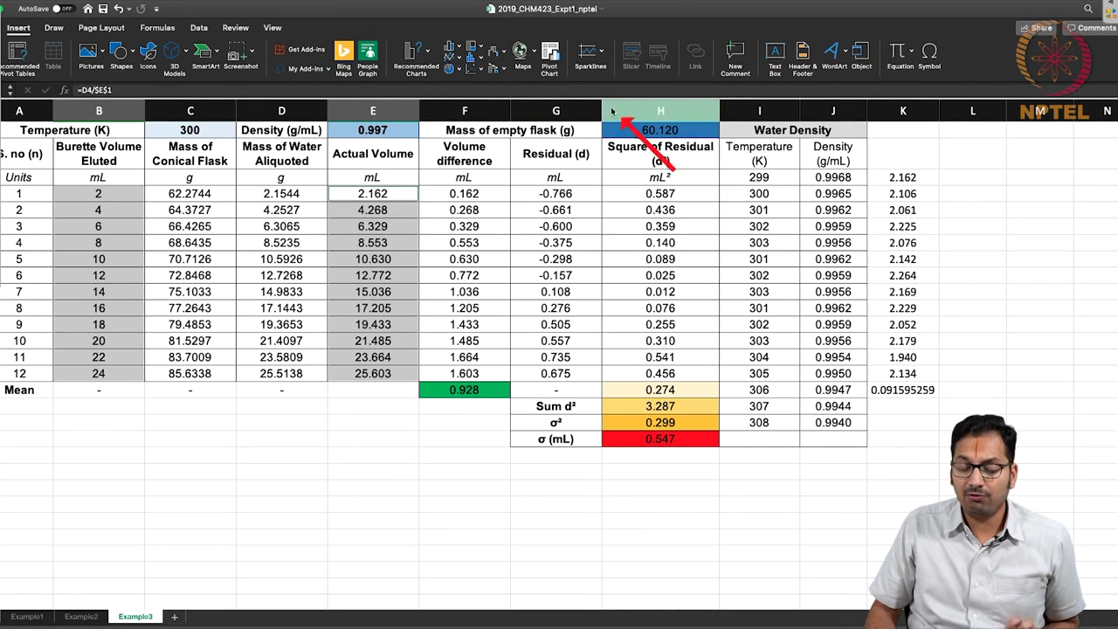
left_click(473, 68)
left_click(495, 124)
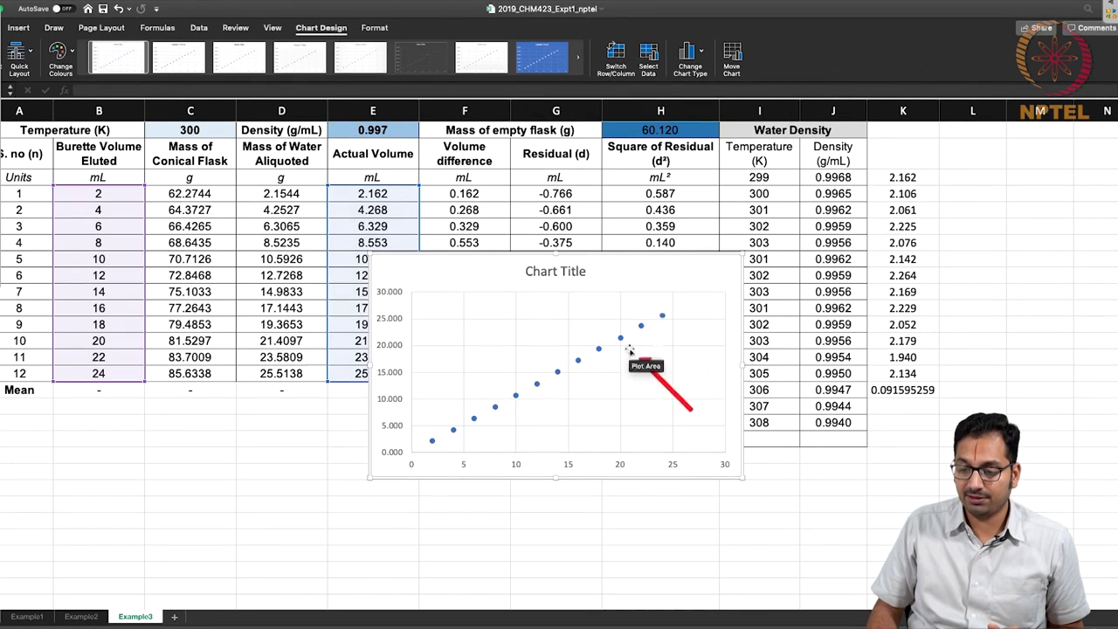
Add a linear trendline showing its equation and R² value, and place the equation label beside the chart title
right_click(599, 351)
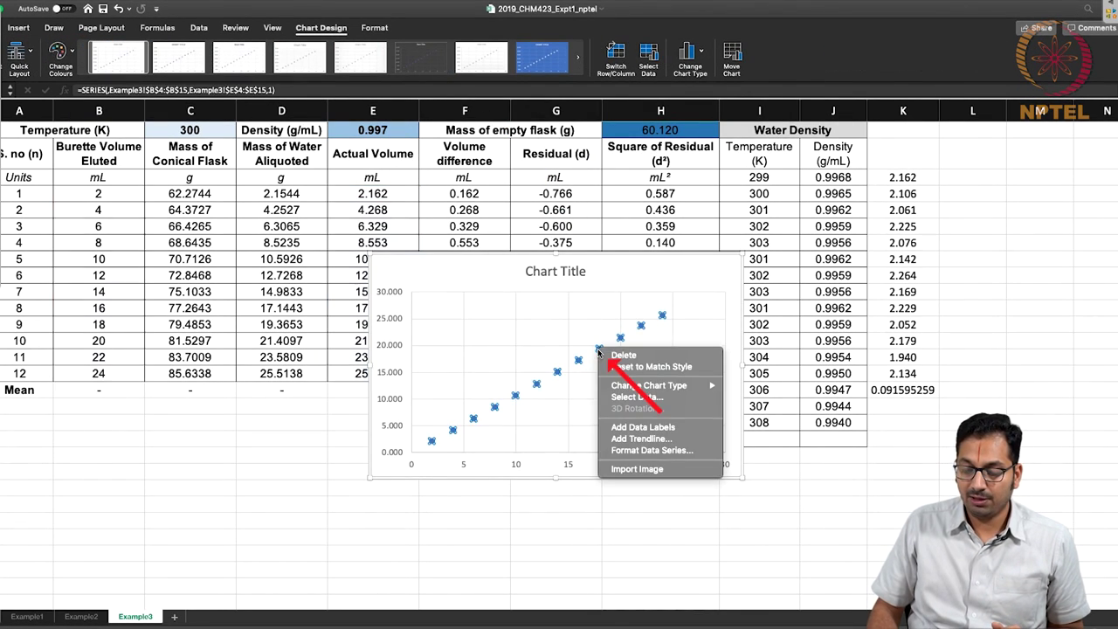
left_click(644, 445)
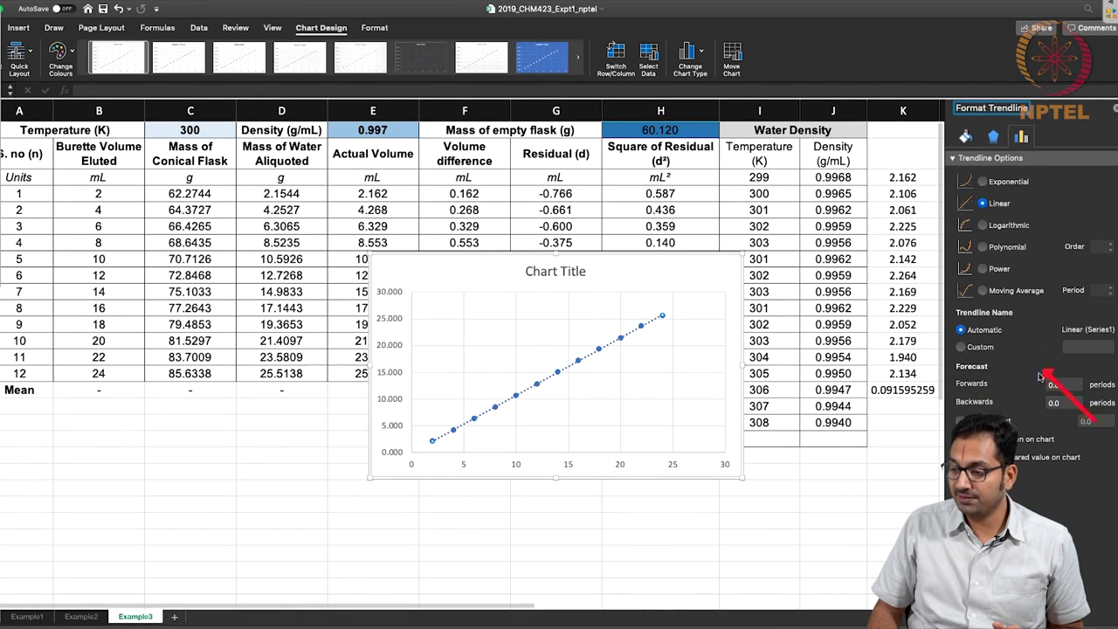
left_click(1035, 438)
left_click(1037, 456)
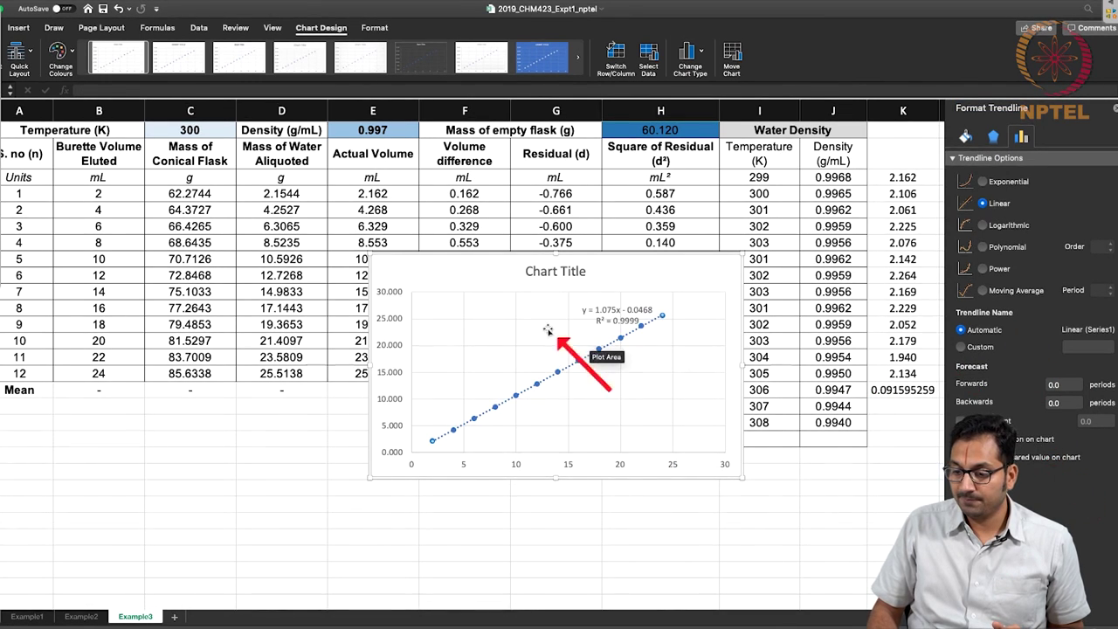
left_click(618, 312)
left_click_drag(618, 311, 640, 270)
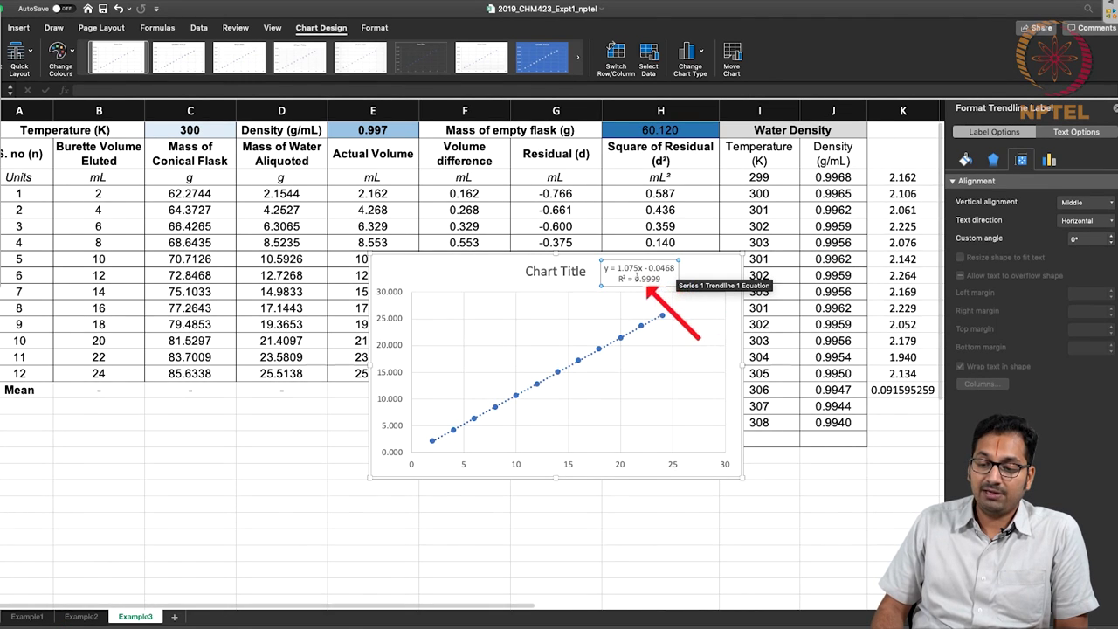
Compare the trendline equation with the one on Example1, and move the Example3 chart below the data table under columns A to E
left_click(19, 618)
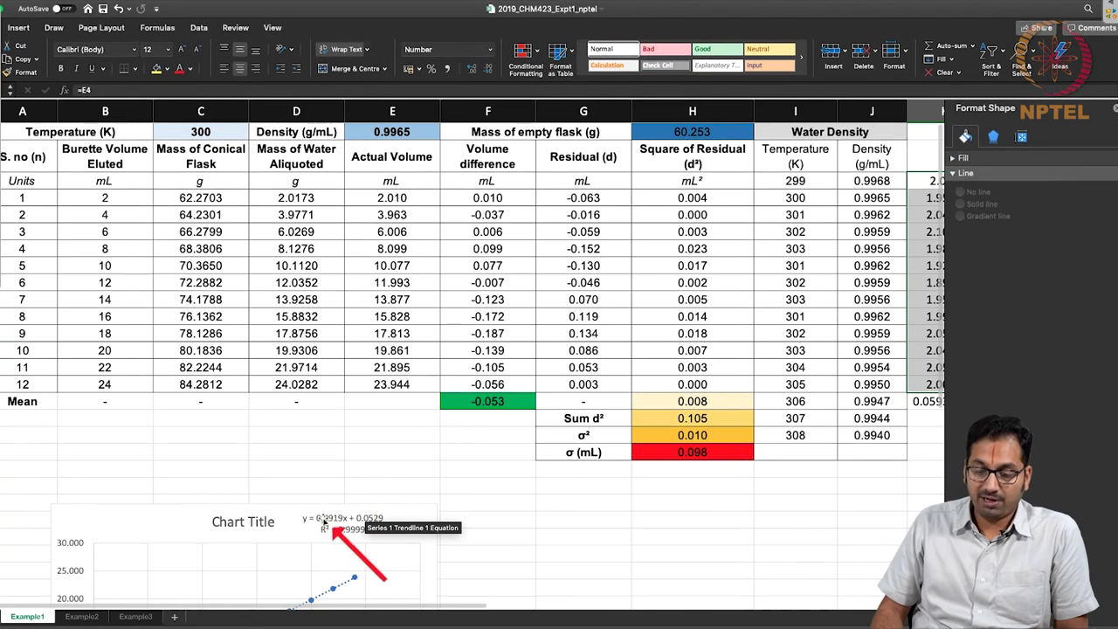
left_click(135, 617)
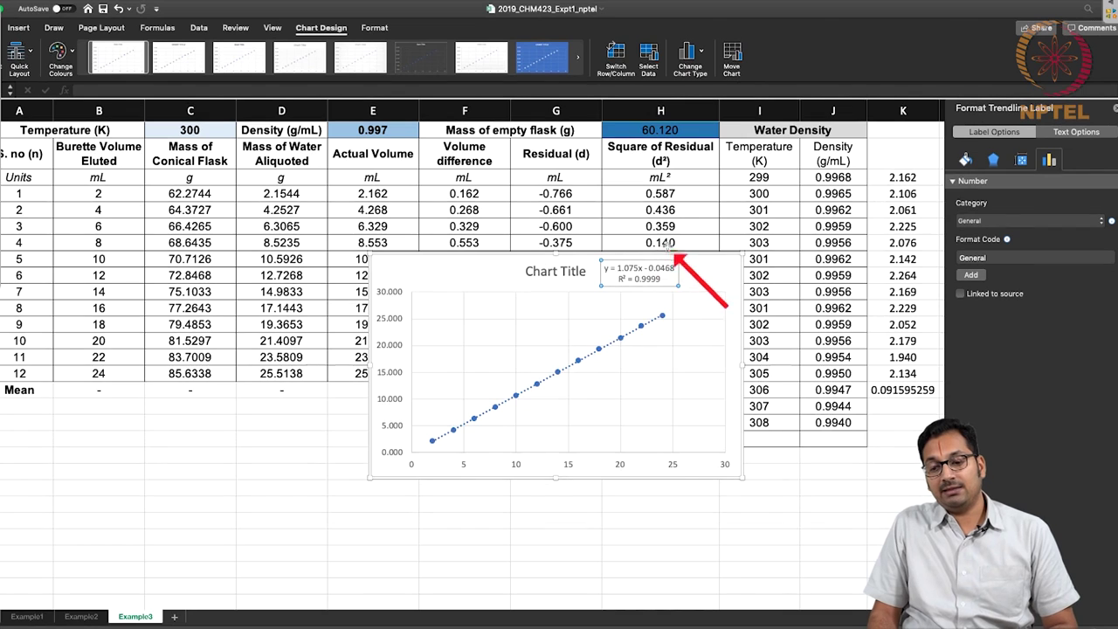
left_click_drag(678, 253, 345, 400)
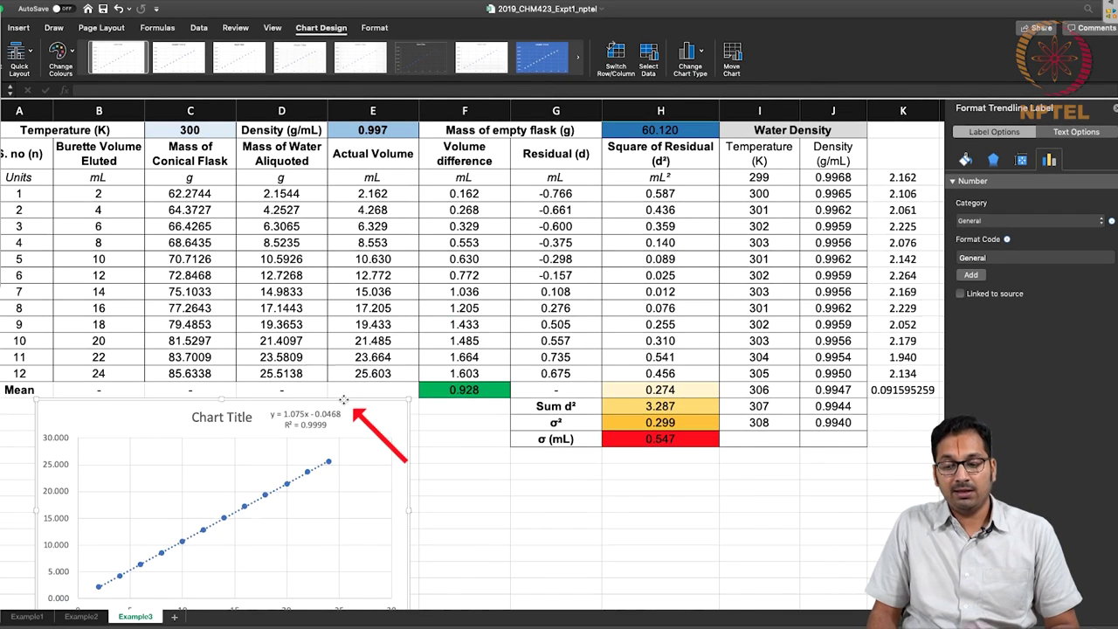
Examine σ in H19, the aliquot standard deviation in K16 and the mean volume difference in F16 on Example3
left_click(668, 437)
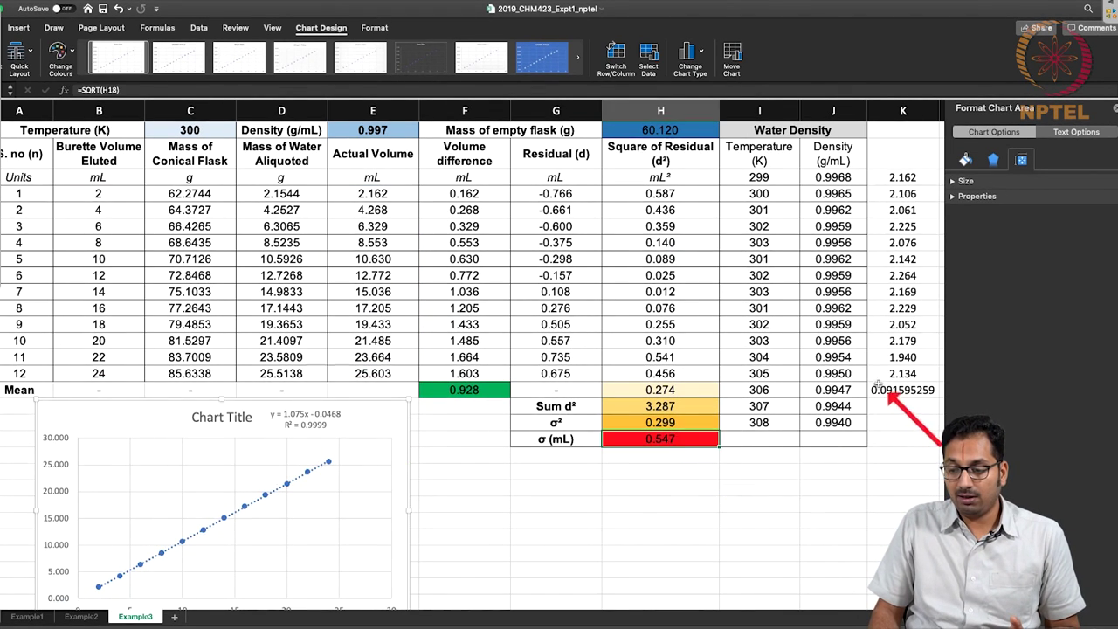
left_click(893, 388)
left_click(446, 386)
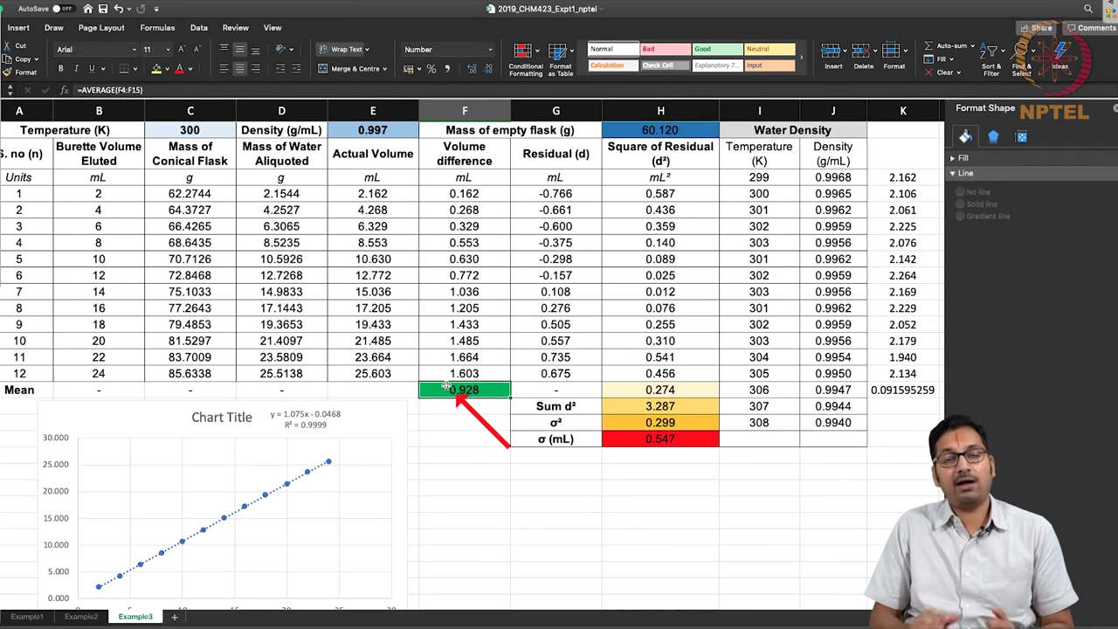